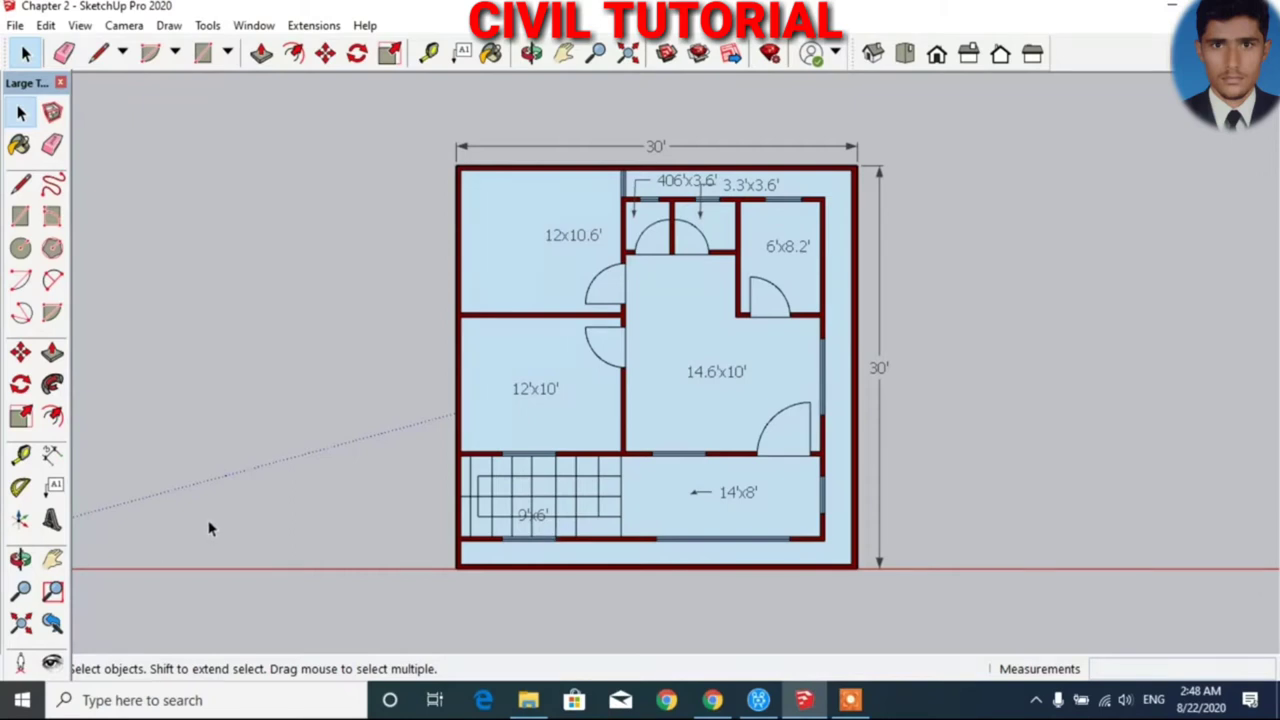
# - Pan the view so the reference plan sits right, leaving empty space around the origin
pyautogui.click(53, 559)
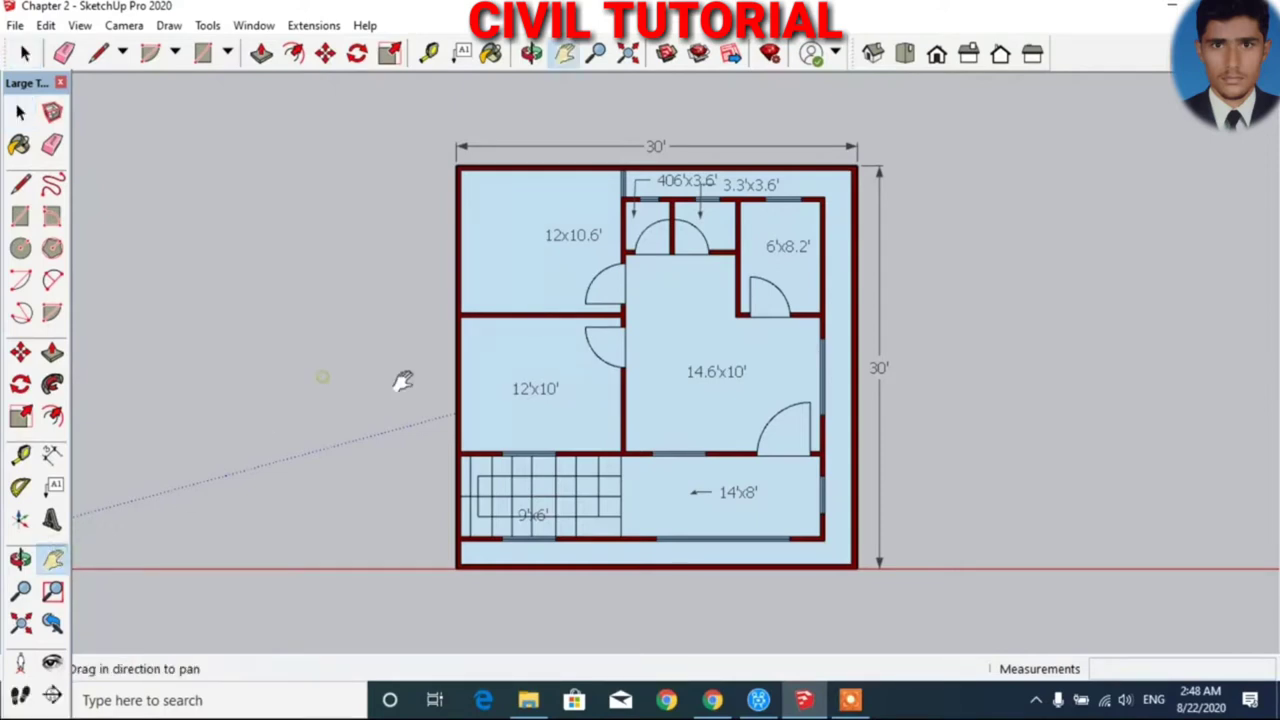
pyautogui.moveTo(402, 381)
pyautogui.mouseDown()
pyautogui.moveTo(651, 369)
pyautogui.moveTo(672, 409)
pyautogui.mouseUp()
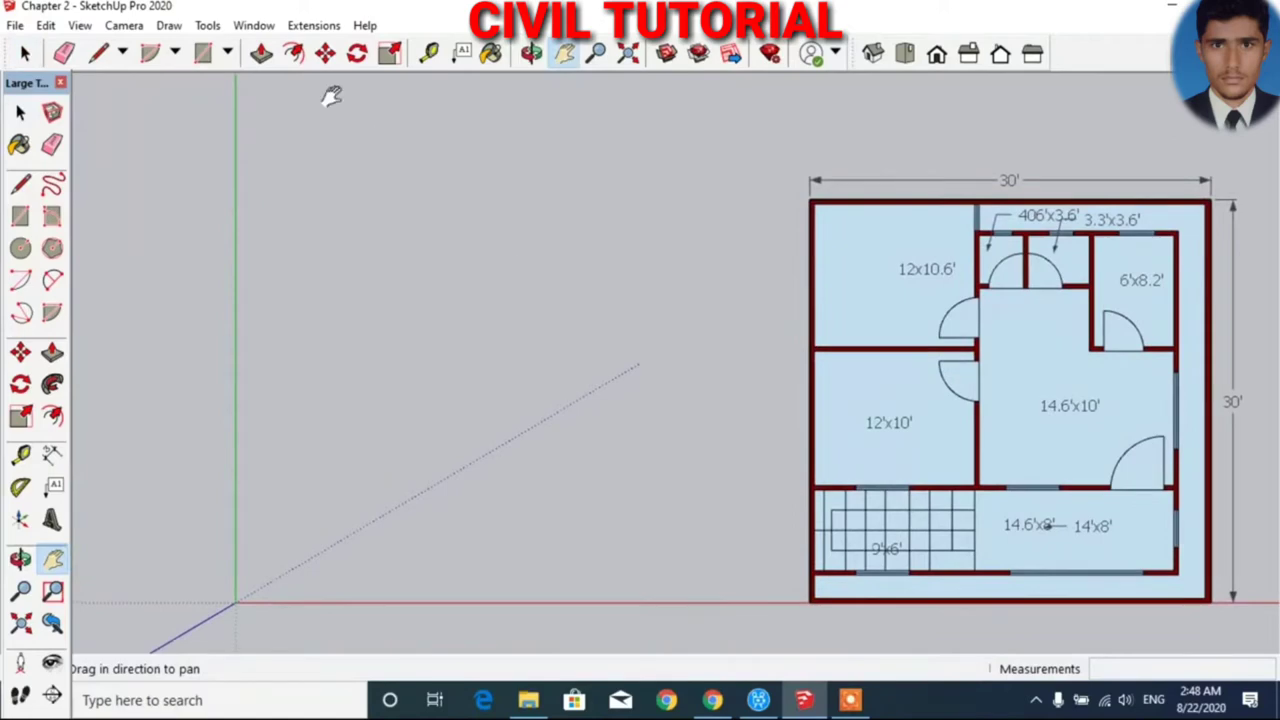
# - Draw a 30' by 30' rectangle with its first corner at the model origin
pyautogui.press('l')
pyautogui.press('r')
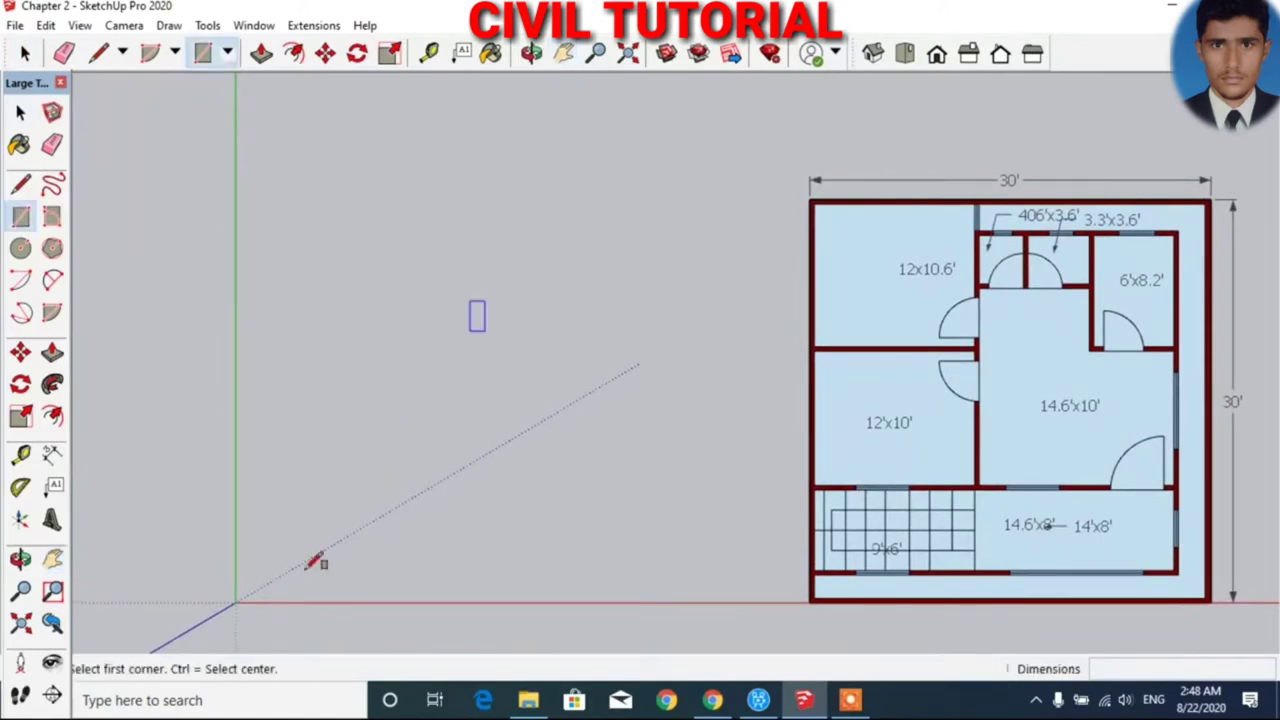
pyautogui.click(236, 601)
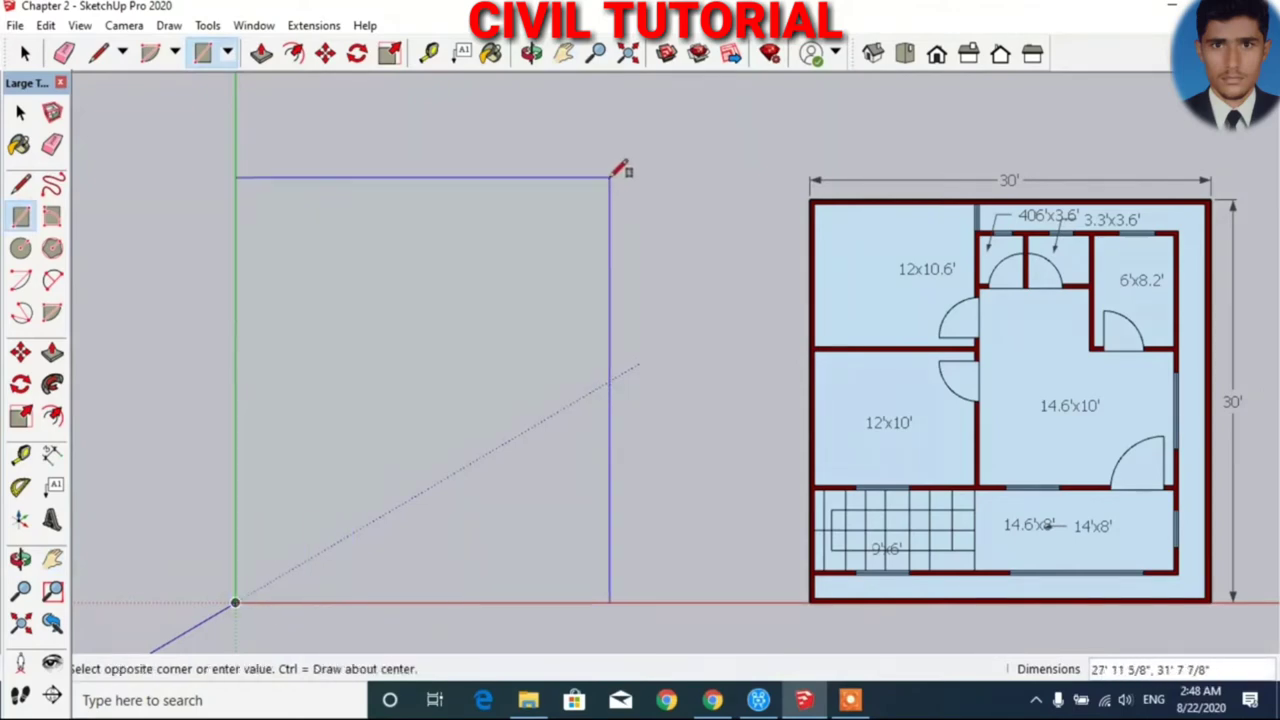
pyautogui.write("30', ")
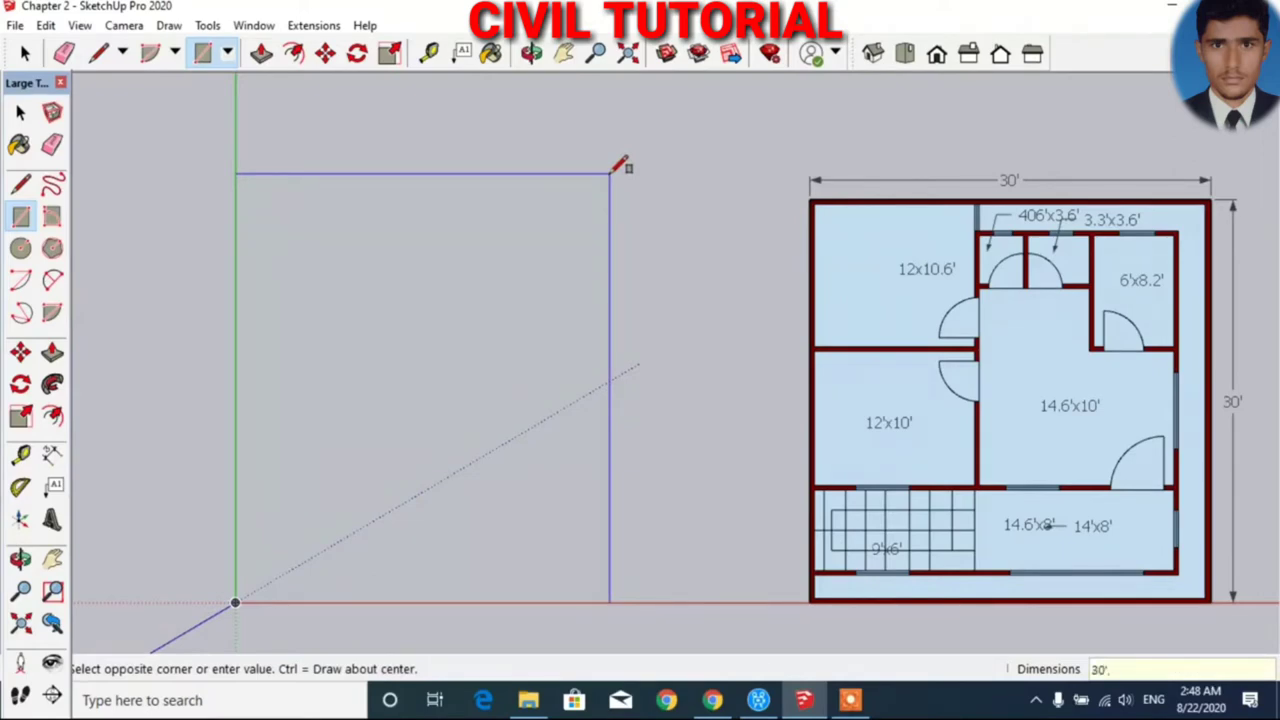
pyautogui.write("30'")
pyautogui.press('Return')
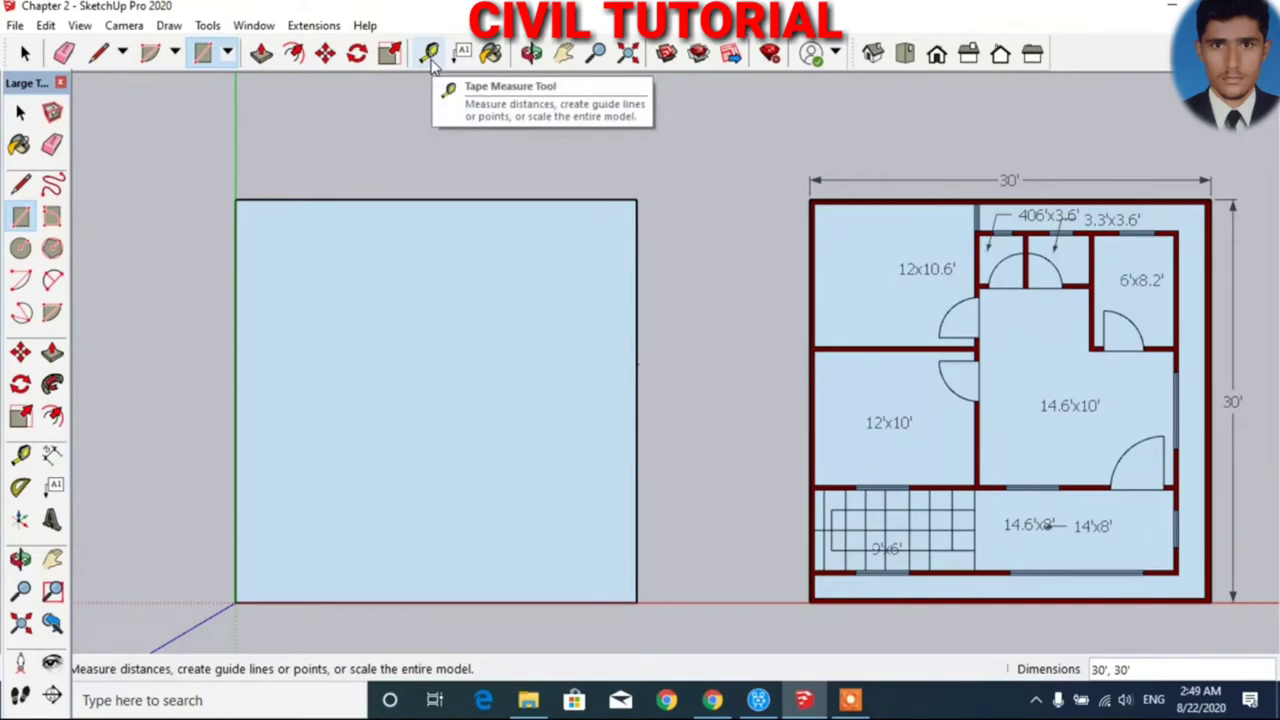
# - Offset the square's edge 4 inches inward to form the double-line outer wall
pyautogui.click(293, 62)
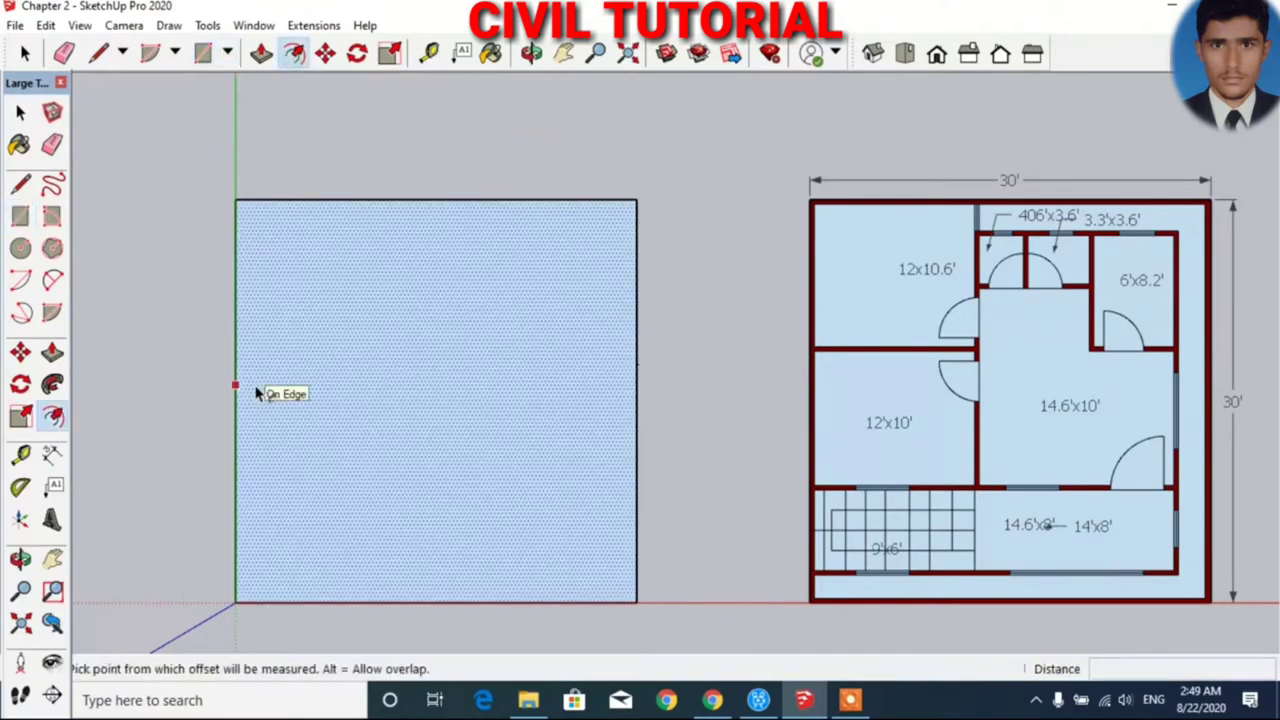
pyautogui.click(256, 393)
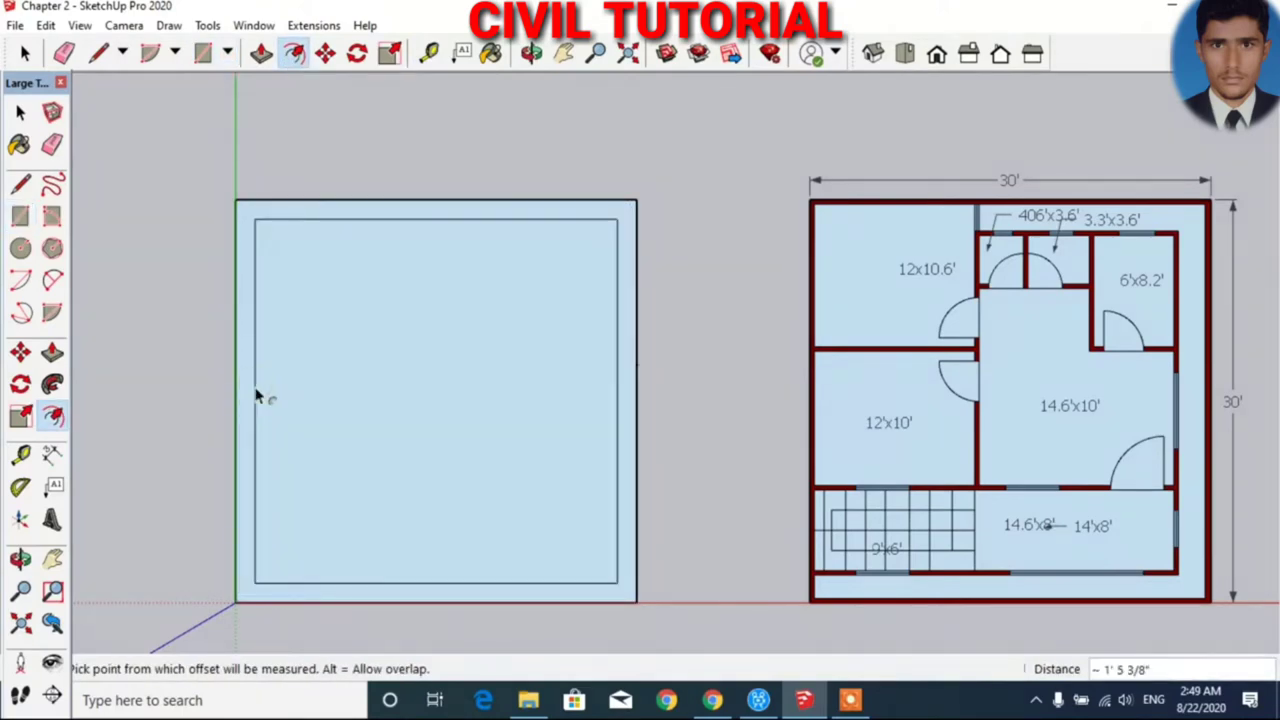
pyautogui.write('4')
pyautogui.press('Return')
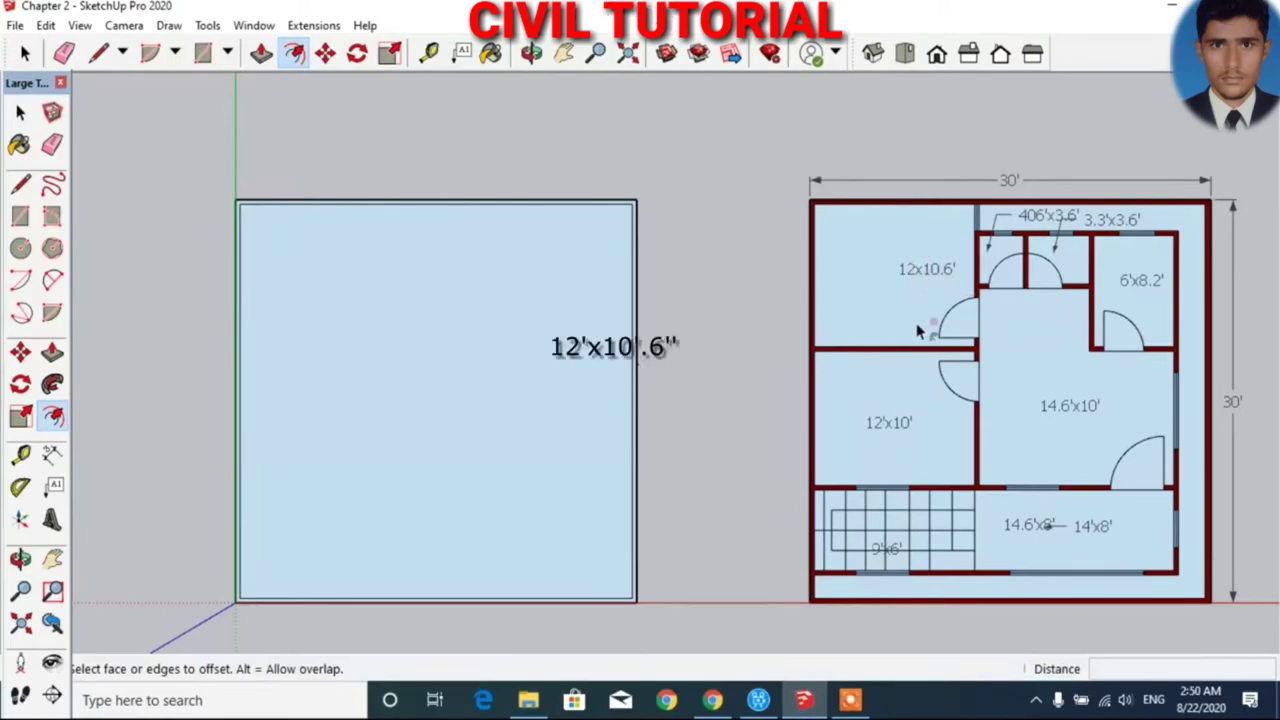
# - Place a horizontal guide 10.6' below the top edge and another 4" below it
pyautogui.click(430, 57)
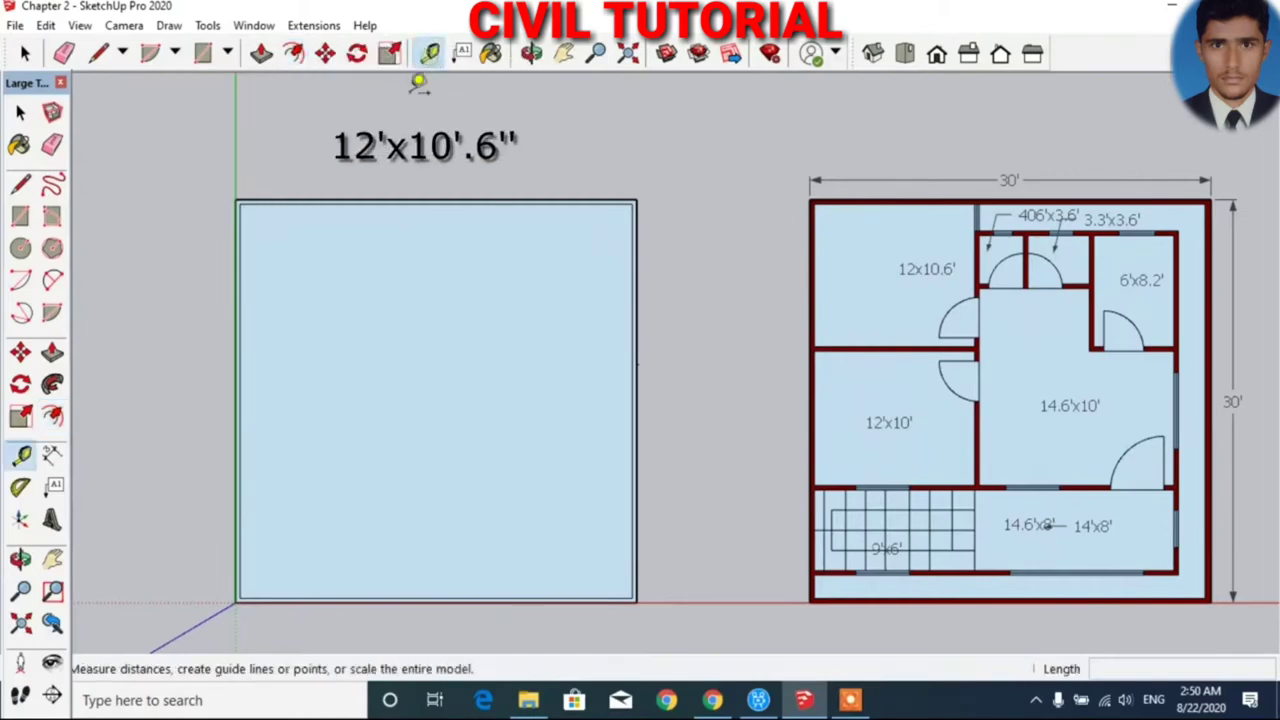
pyautogui.click(344, 203)
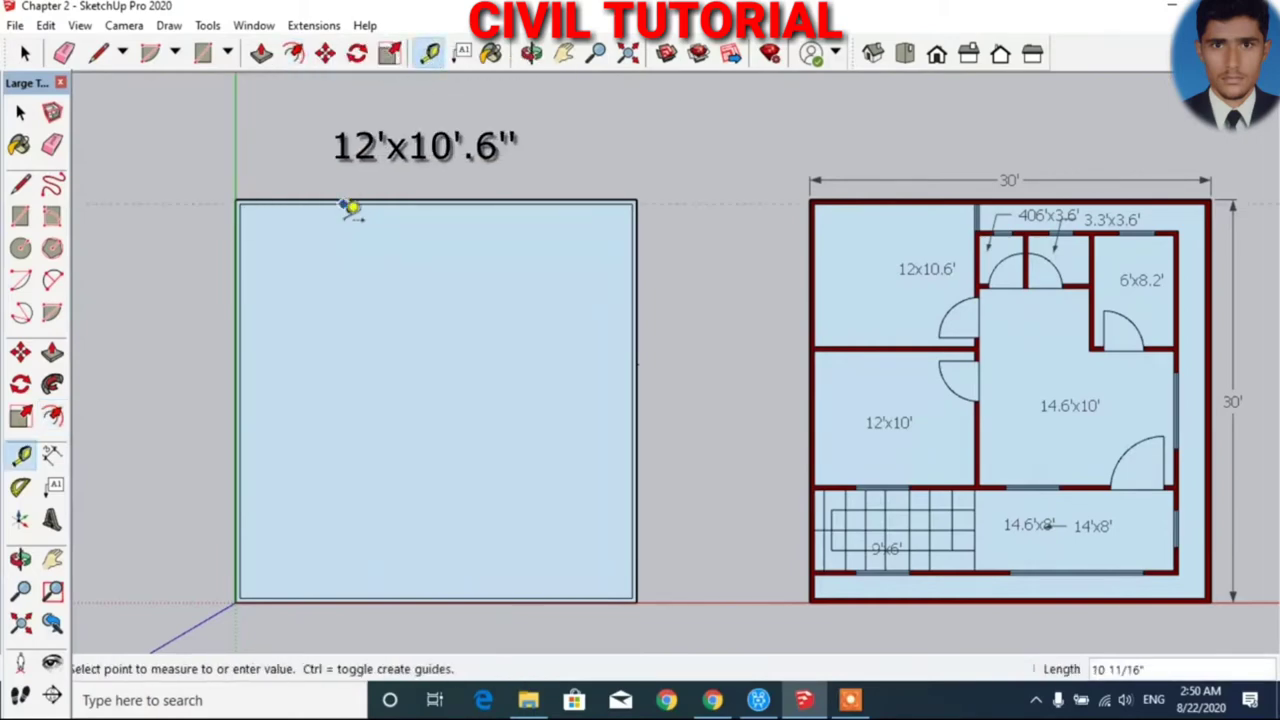
pyautogui.write("10.6'")
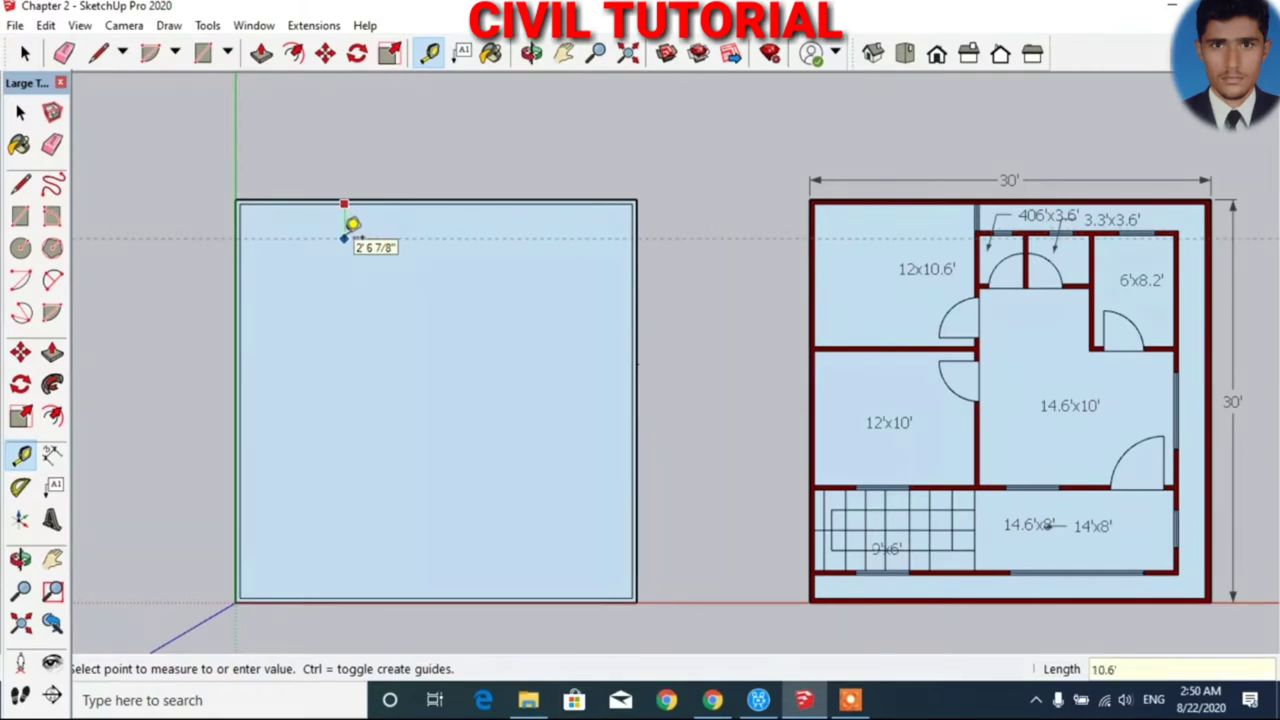
pyautogui.press('Return')
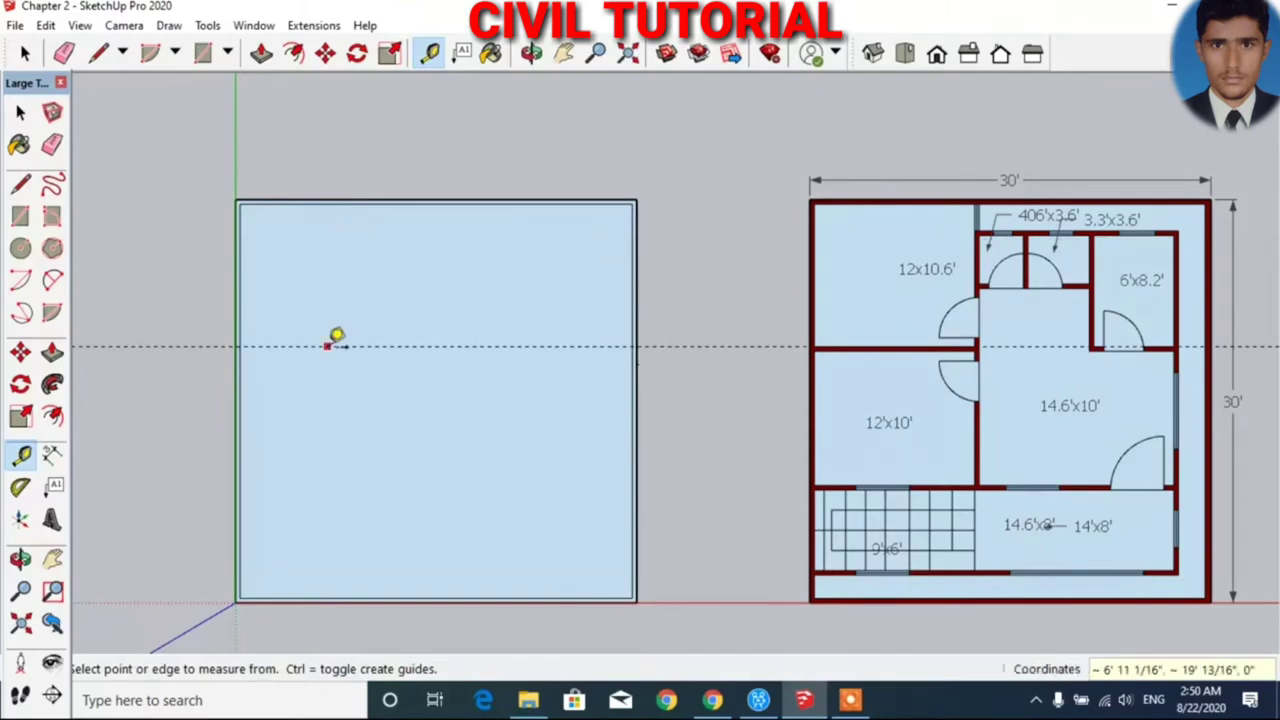
pyautogui.click(334, 346)
pyautogui.press('Escape')
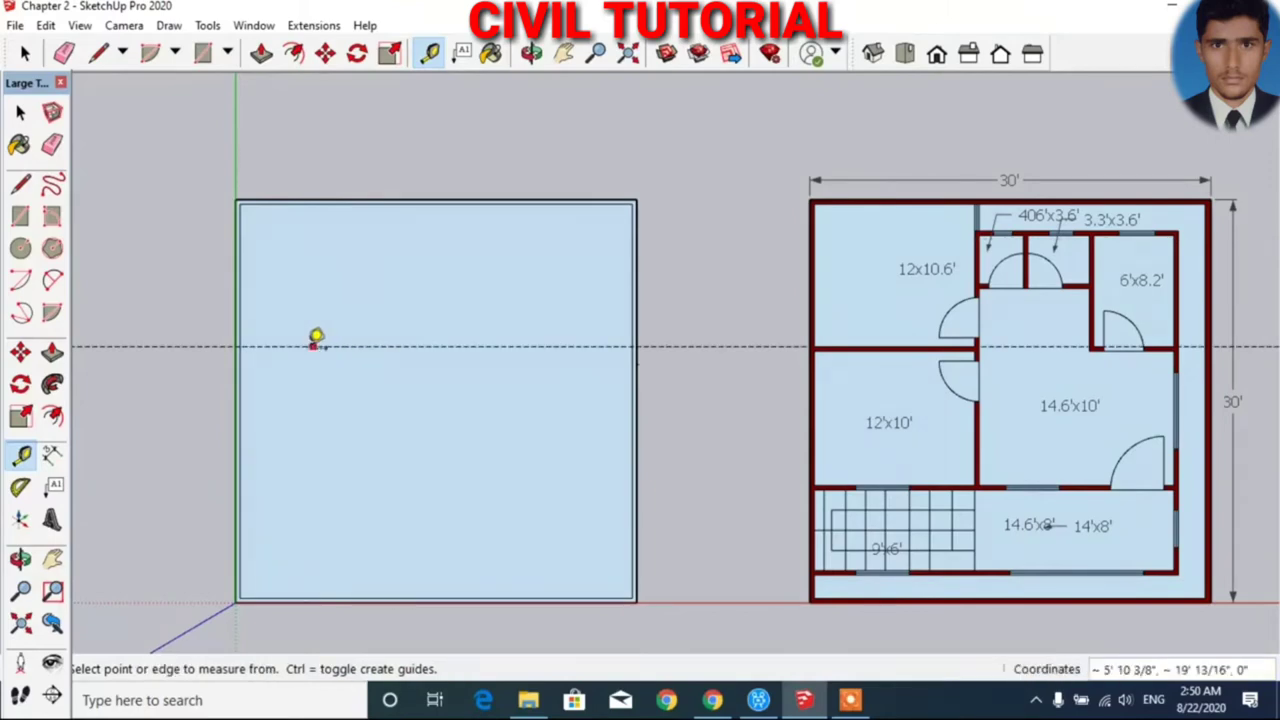
pyautogui.click(306, 346)
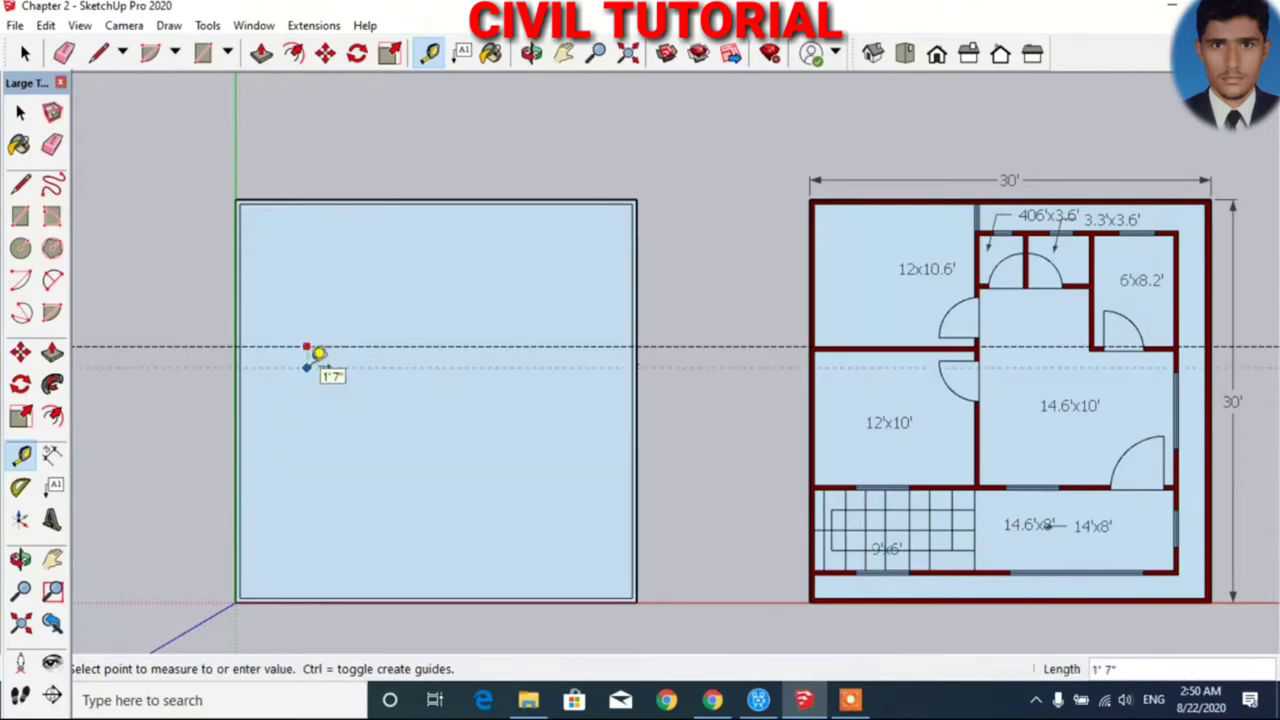
pyautogui.press('Return')
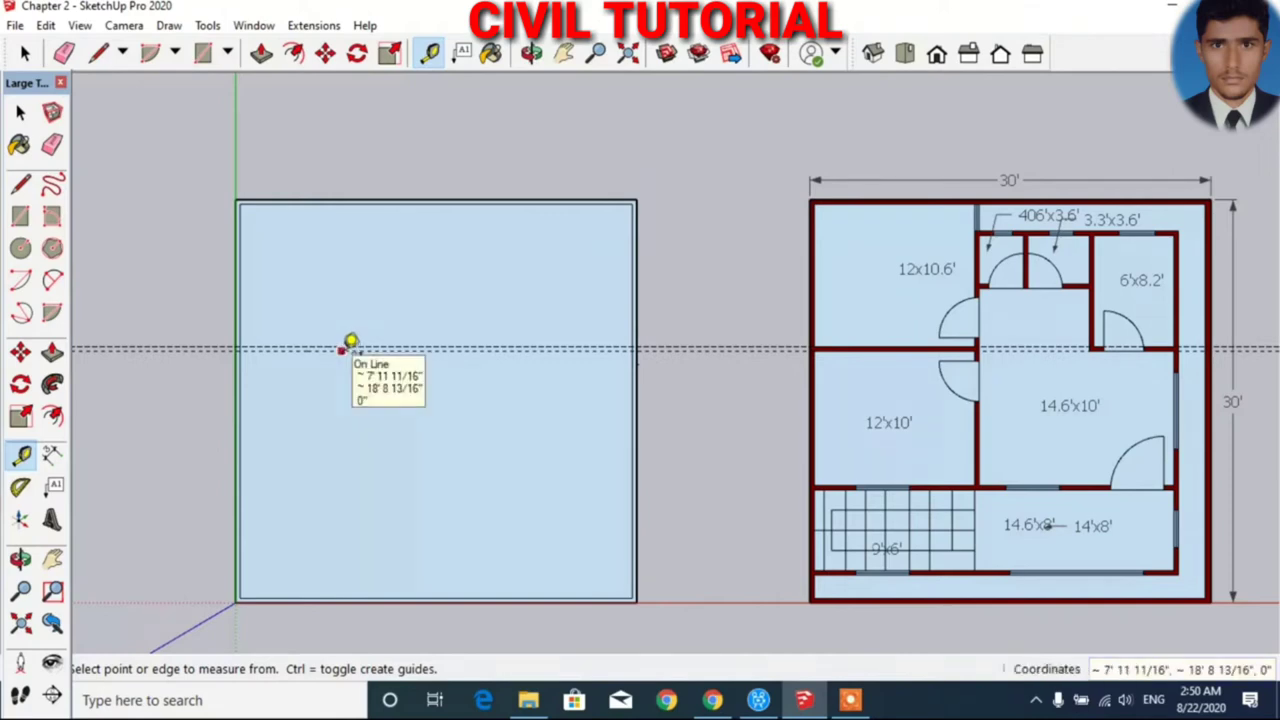
# - Add a lower horizontal guide with a companion guide 4" beneath it
pyautogui.click(341, 349)
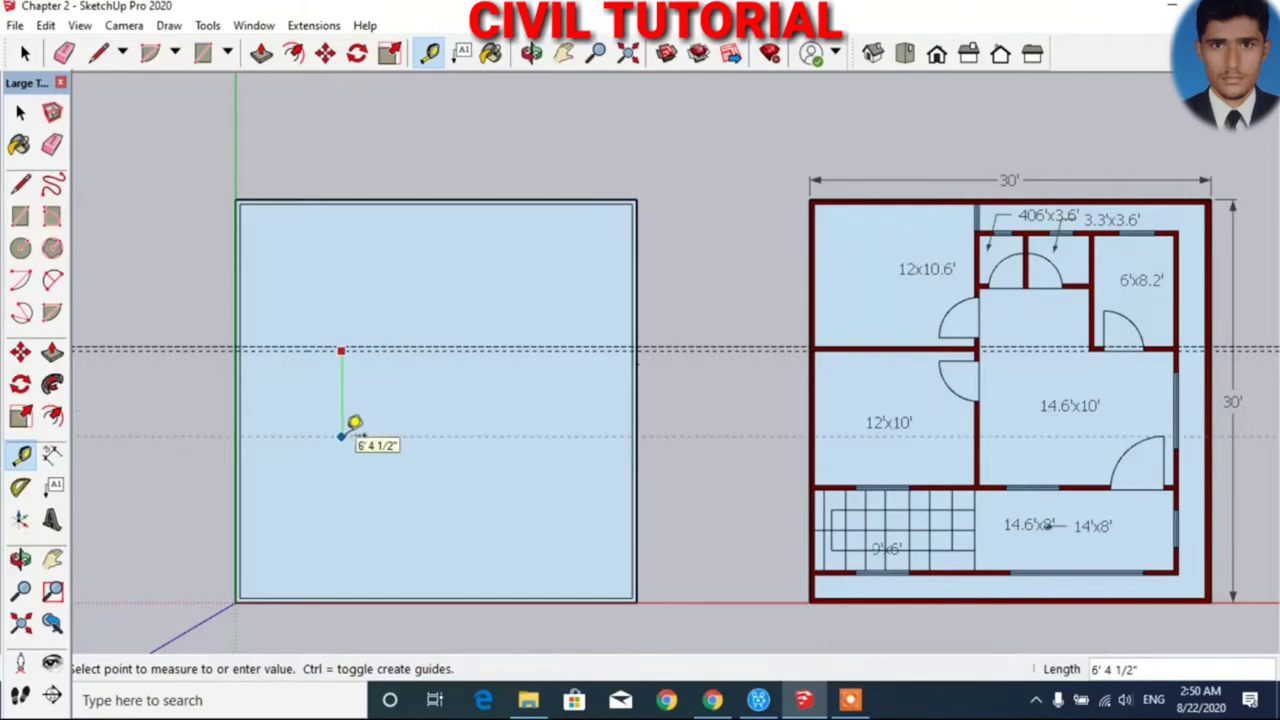
pyautogui.write('10')
pyautogui.press('Return')
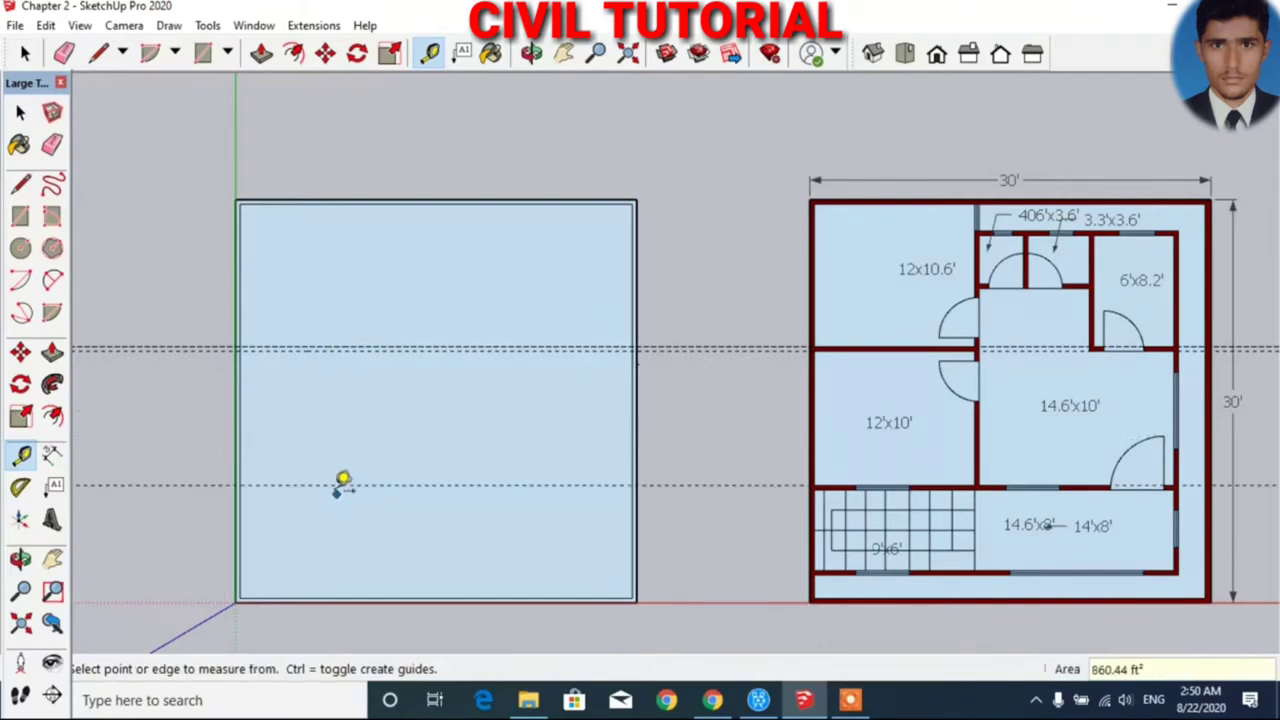
pyautogui.click(341, 486)
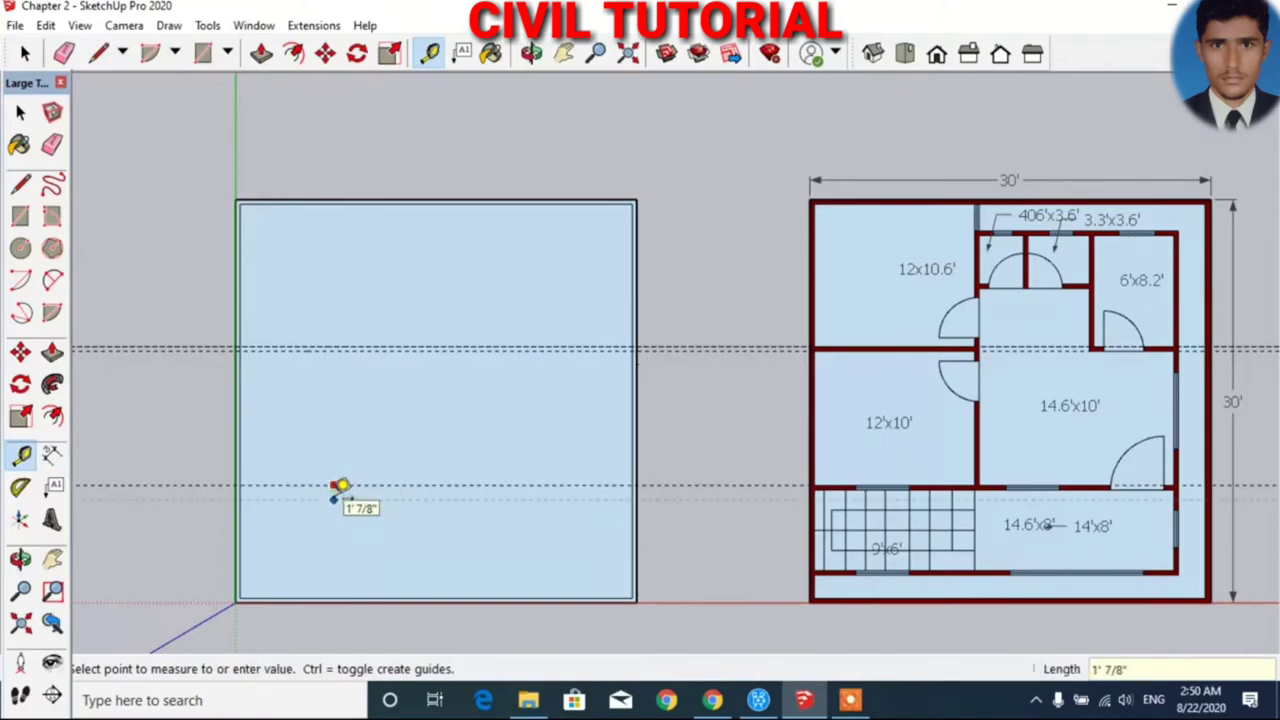
pyautogui.write('4')
pyautogui.press('Return')
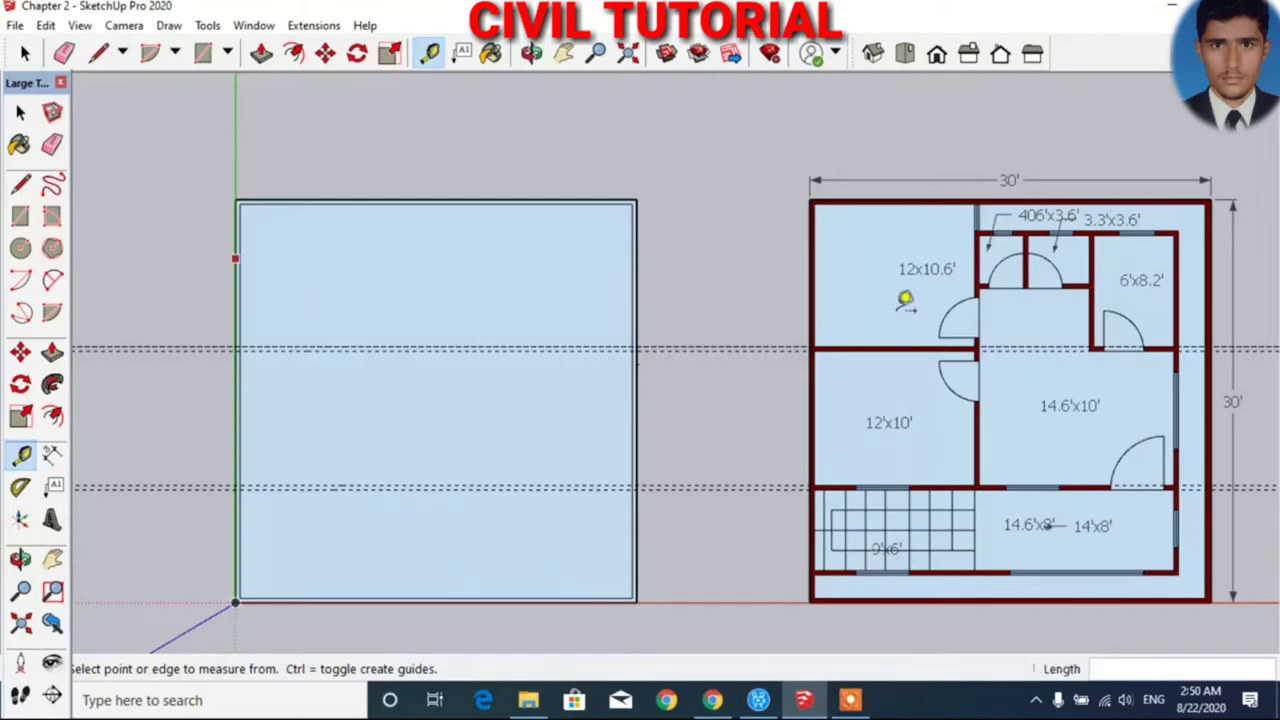
pyautogui.click(814, 274)
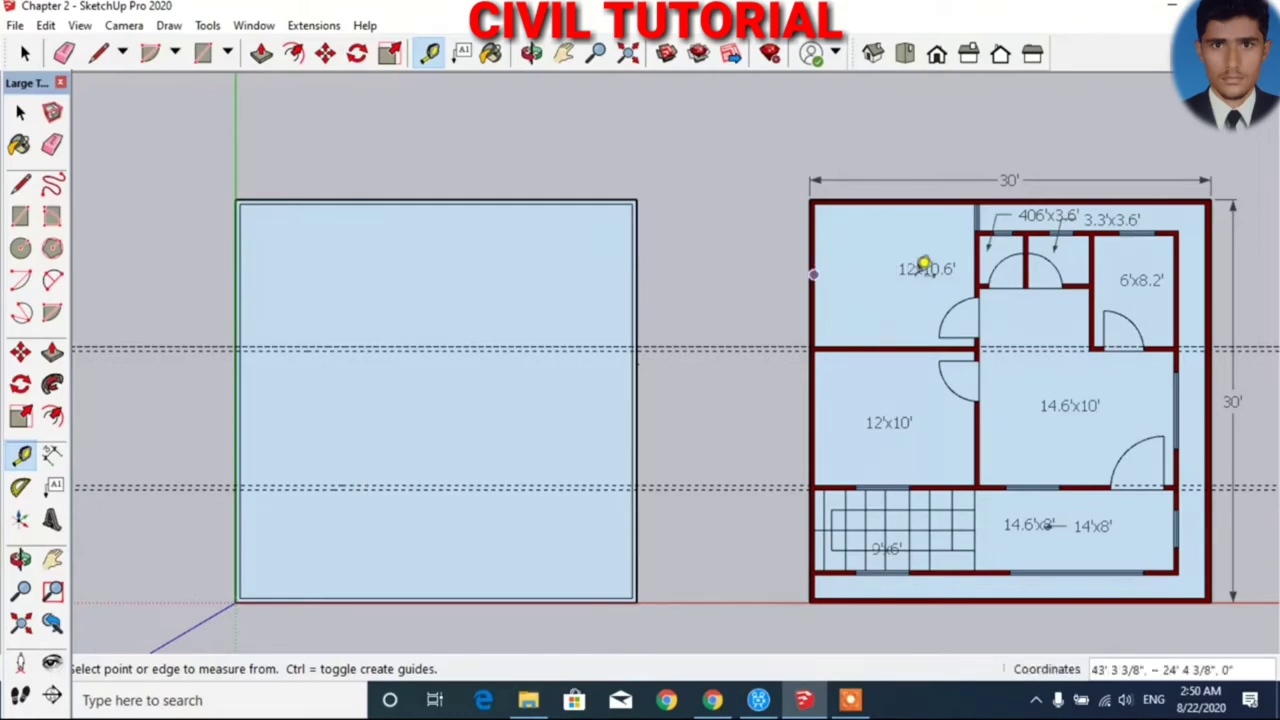
pyautogui.press('Escape')
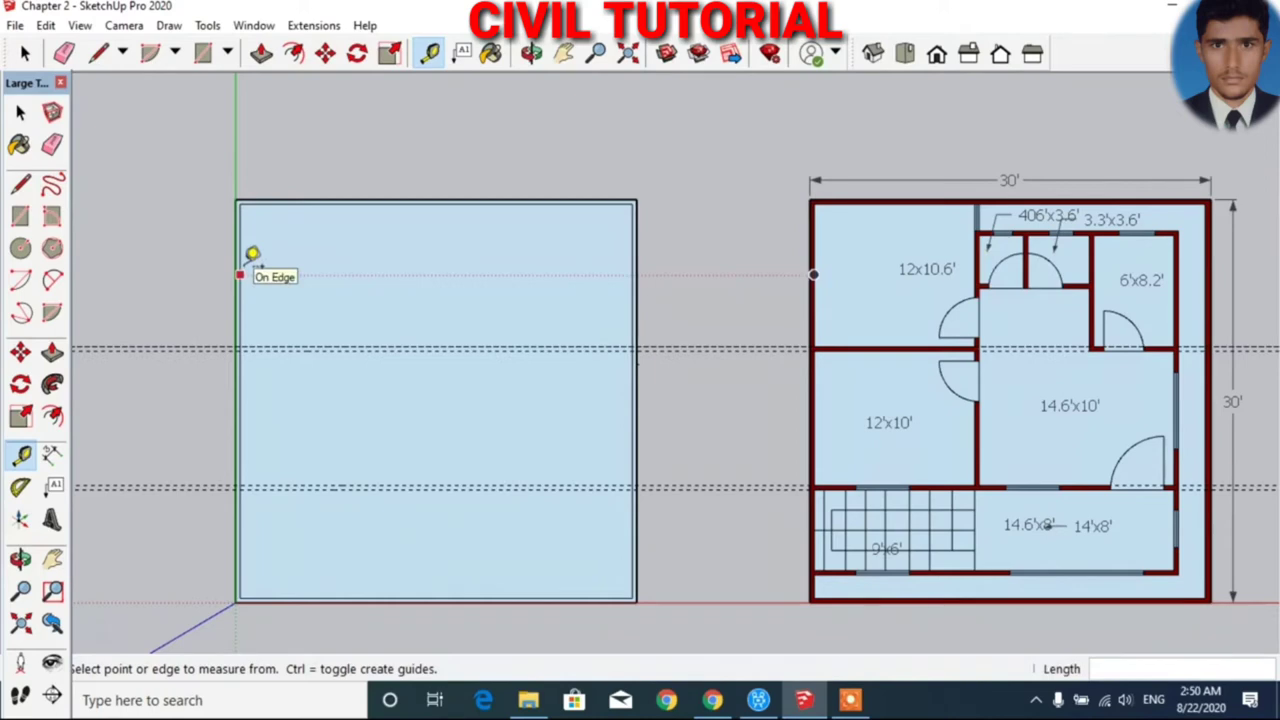
# - Place a vertical guide 12' from the left edge and another 4" beside it
pyautogui.click(240, 275)
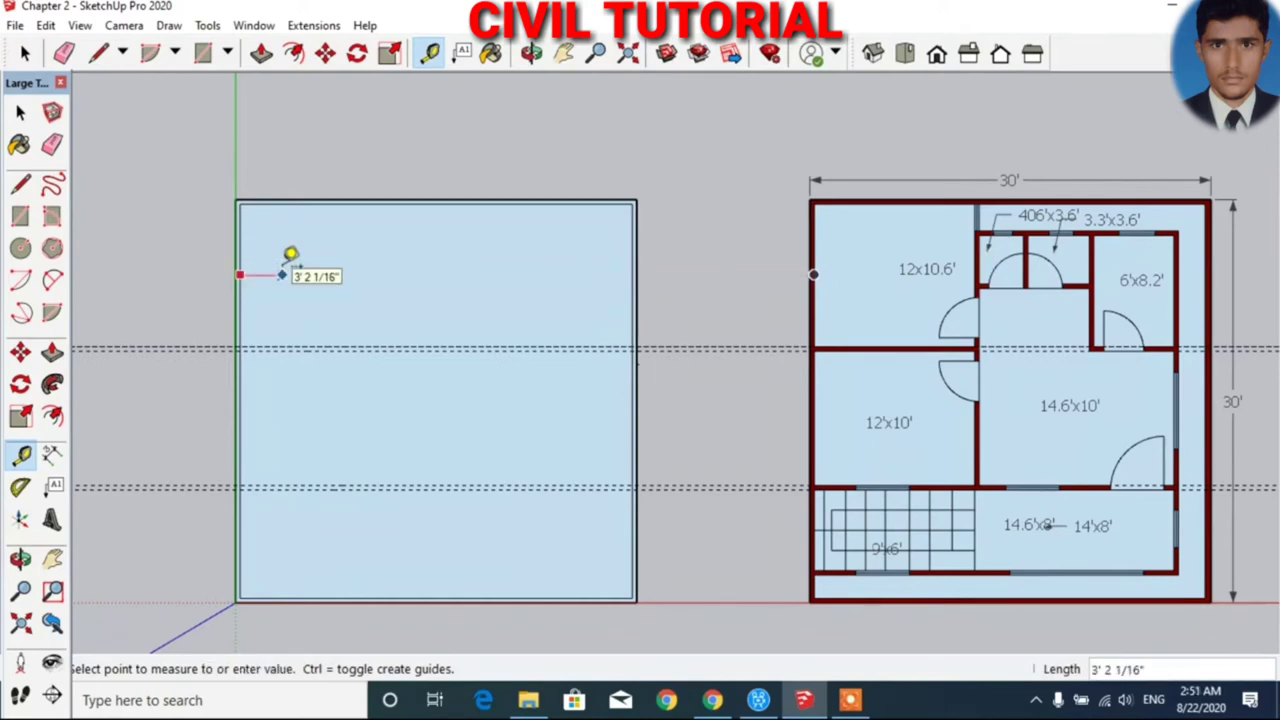
pyautogui.press('Escape')
pyautogui.scroll(2, 266, 251)
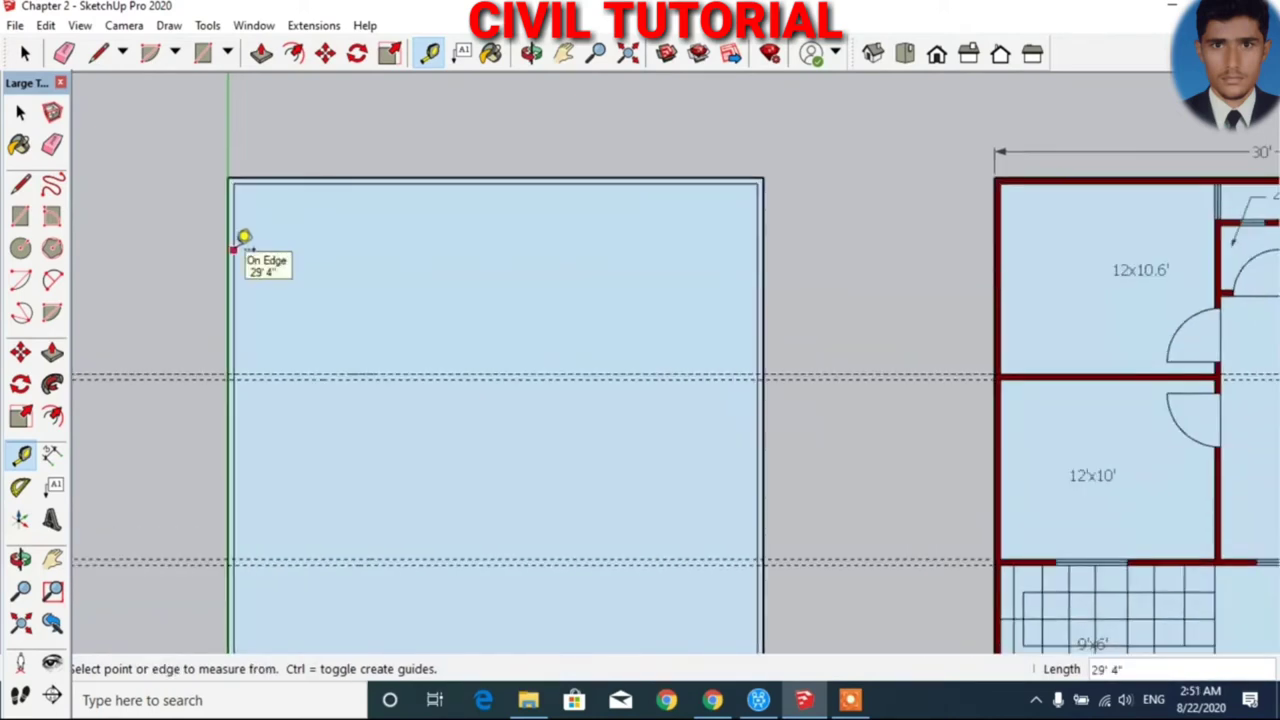
pyautogui.click(233, 249)
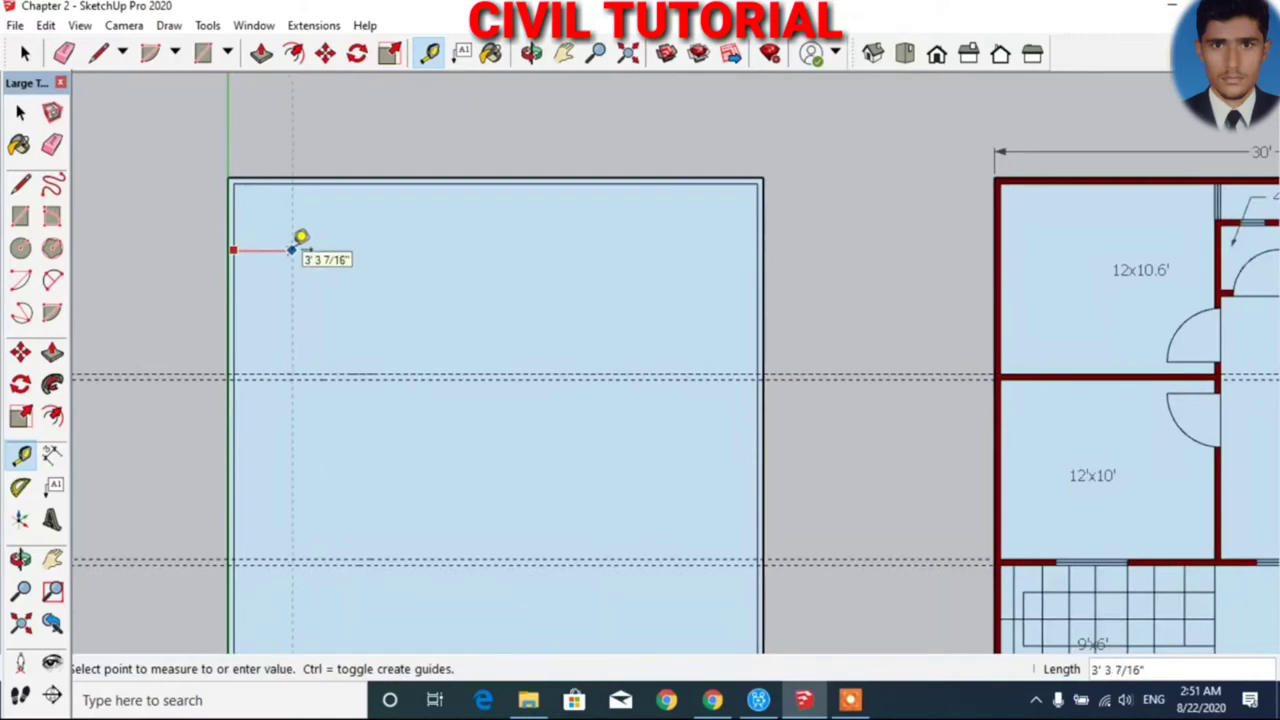
pyautogui.write('12')
pyautogui.press('Return')
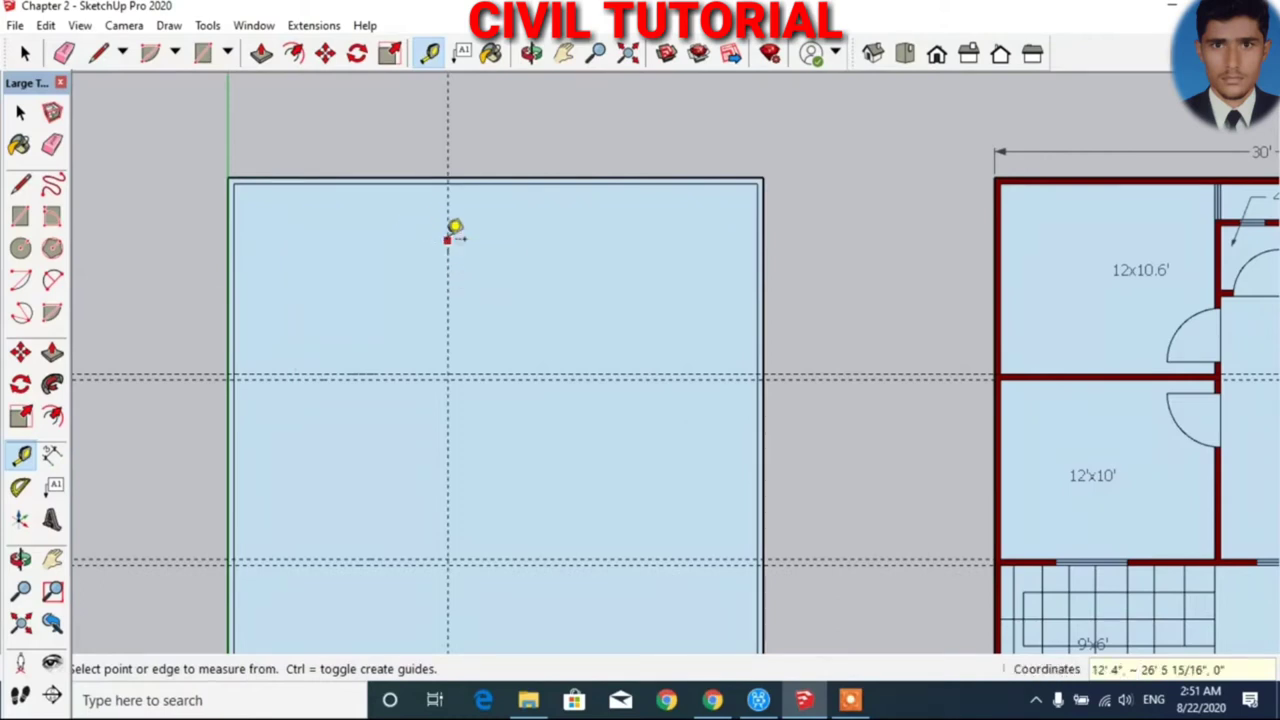
pyautogui.click(447, 239)
pyautogui.write('4')
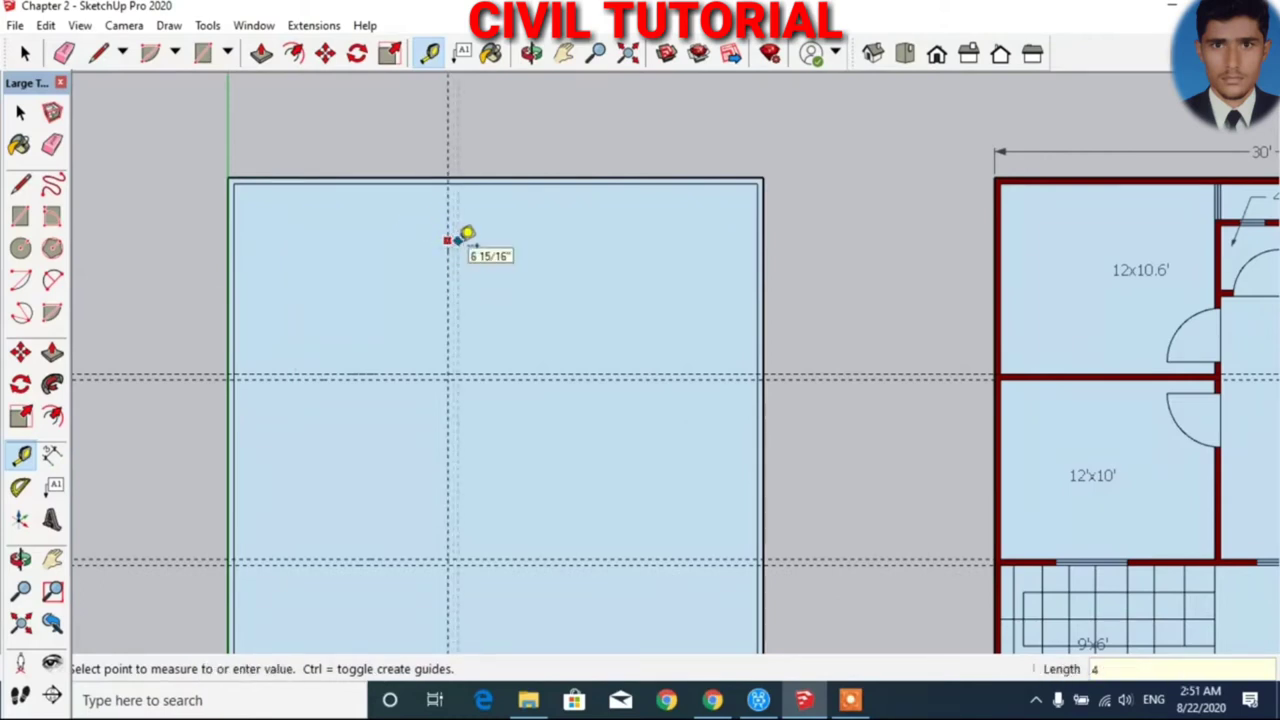
pyautogui.press('Return')
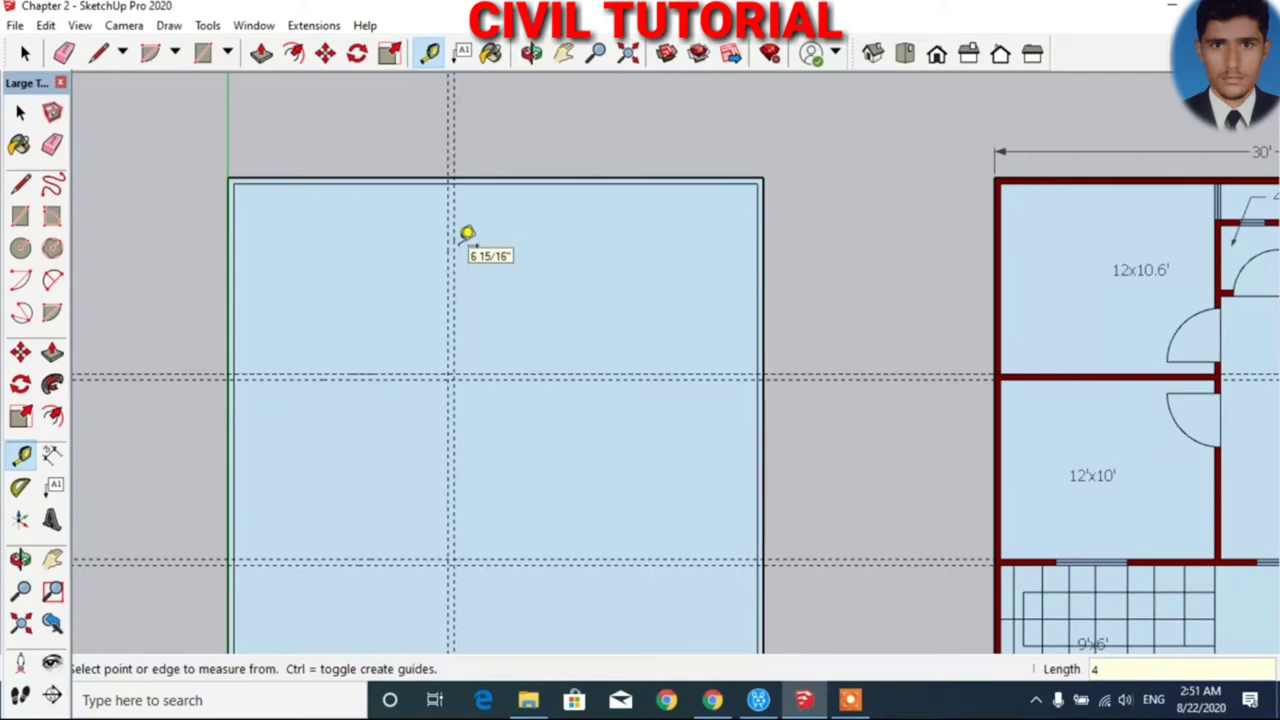
# - Add a further vertical guide at the typed distance plus one 4 inches over
pyautogui.scroll(-1, 226, 196)
pyautogui.scroll(-1, 224, 196)
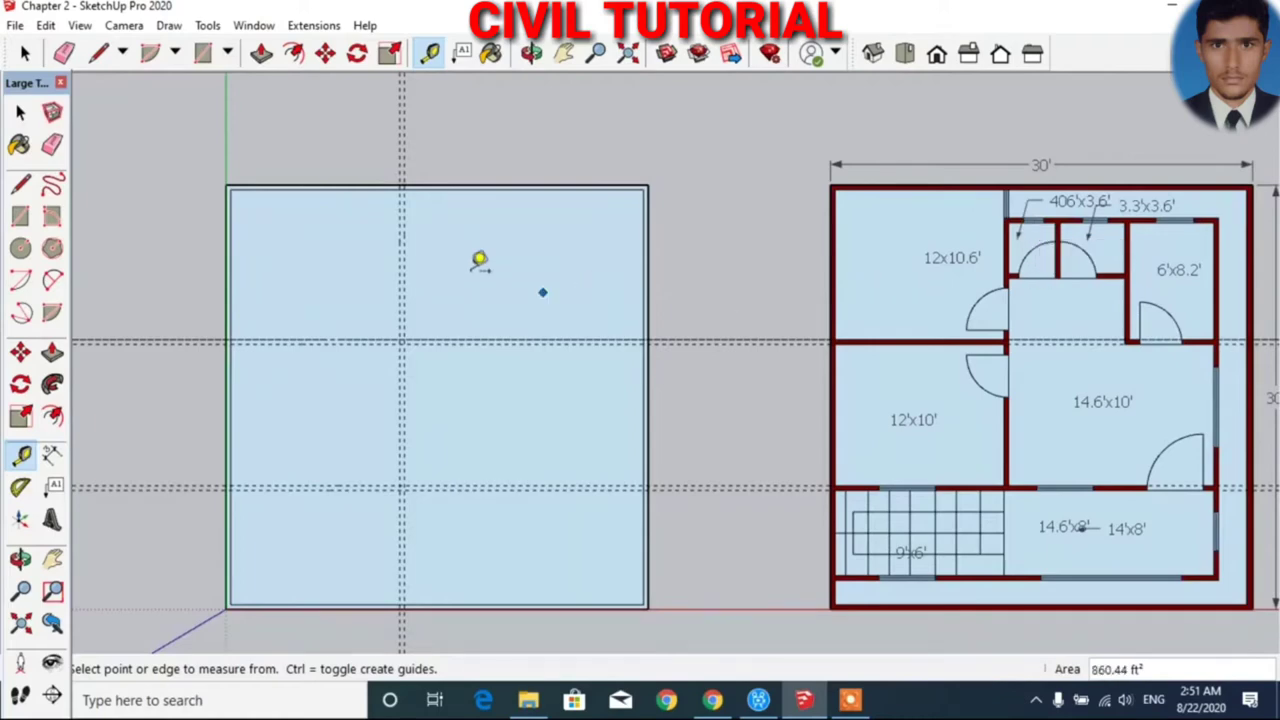
pyautogui.click(404, 238)
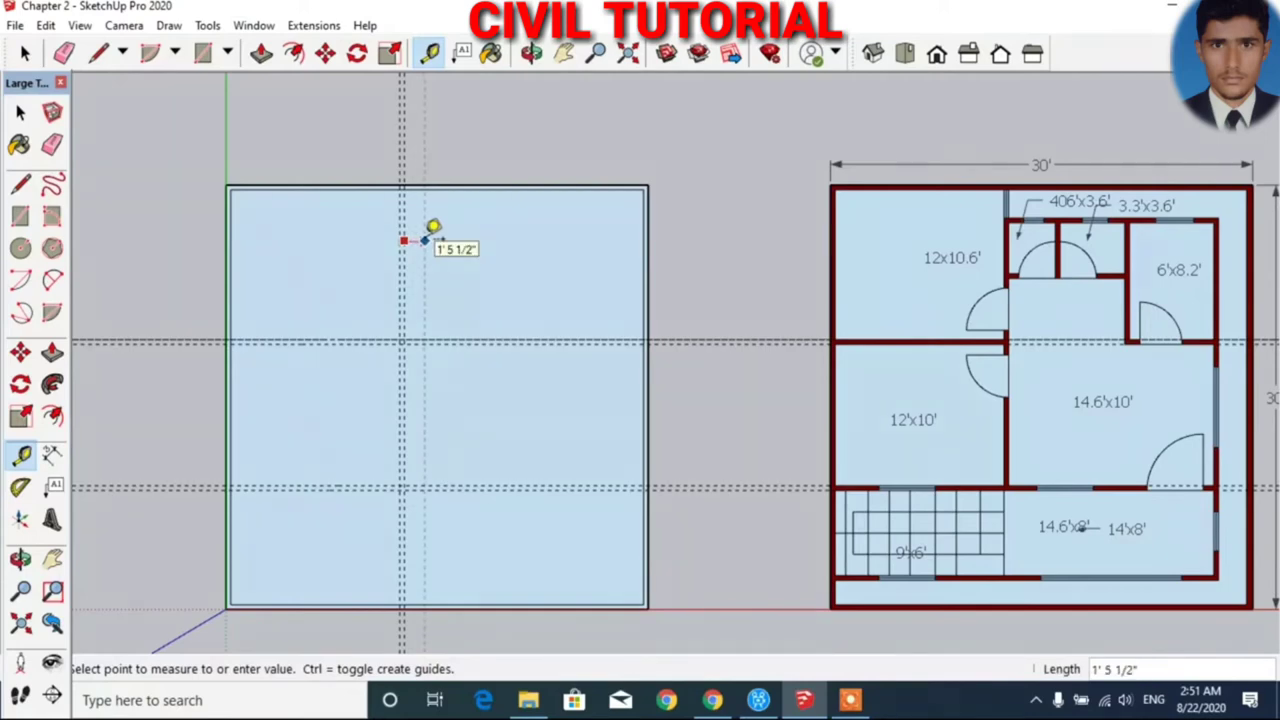
pyautogui.write('3.3')
pyautogui.press('Return')
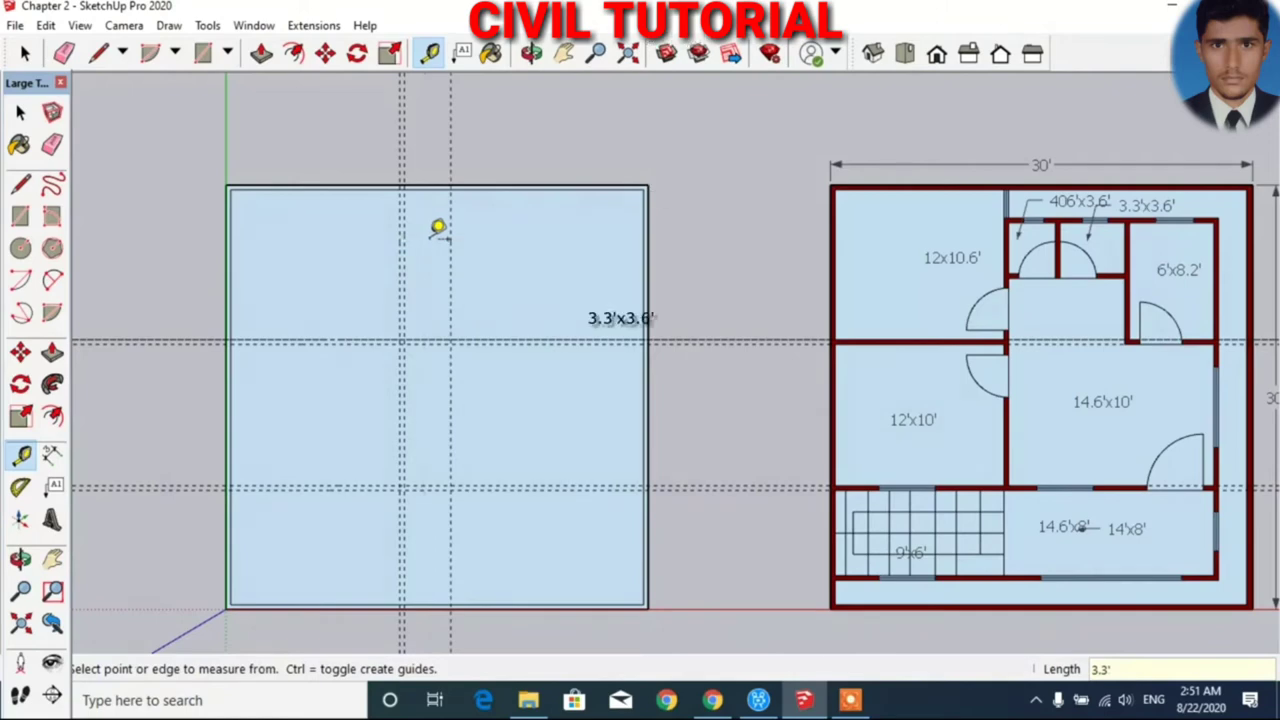
pyautogui.click(450, 235)
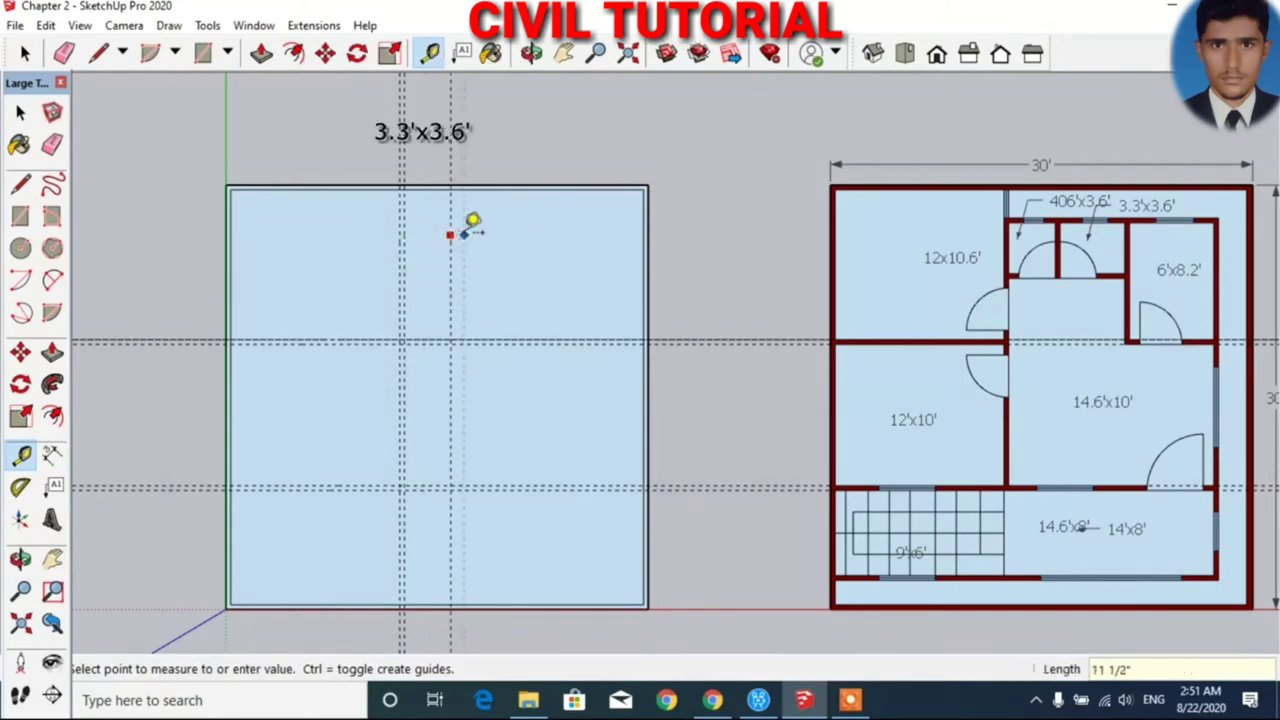
pyautogui.write('4')
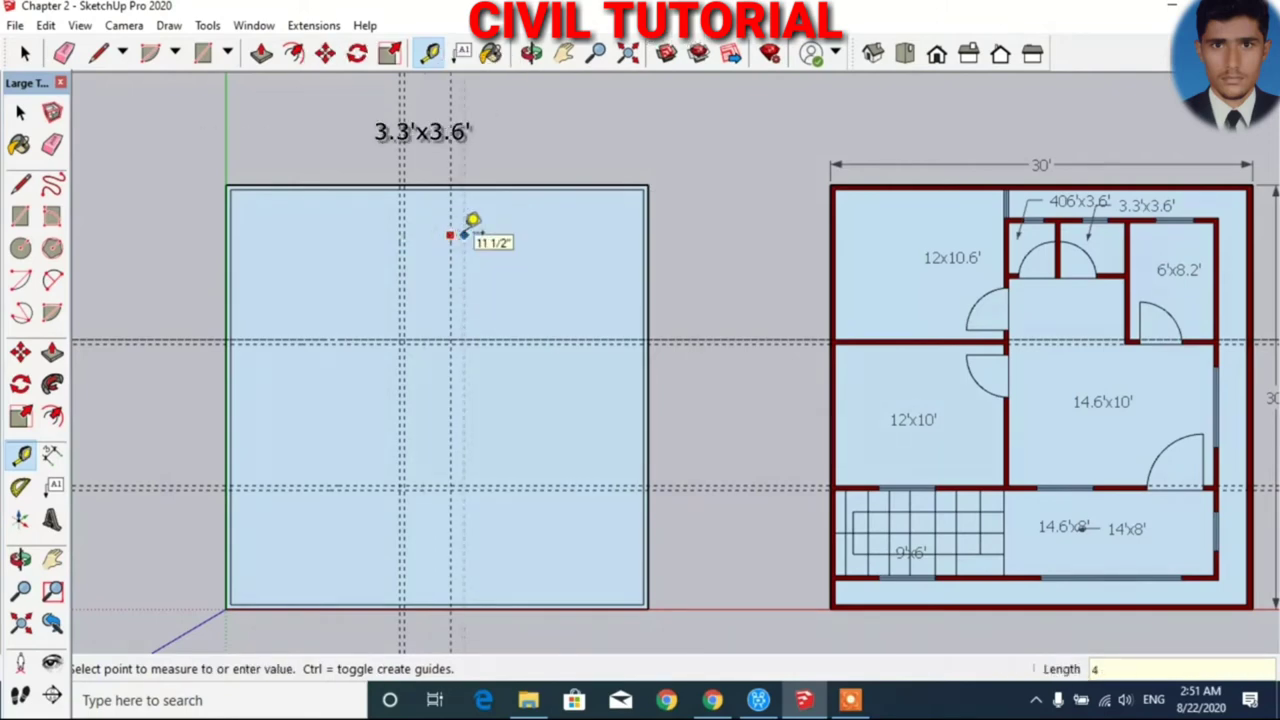
pyautogui.press('Return')
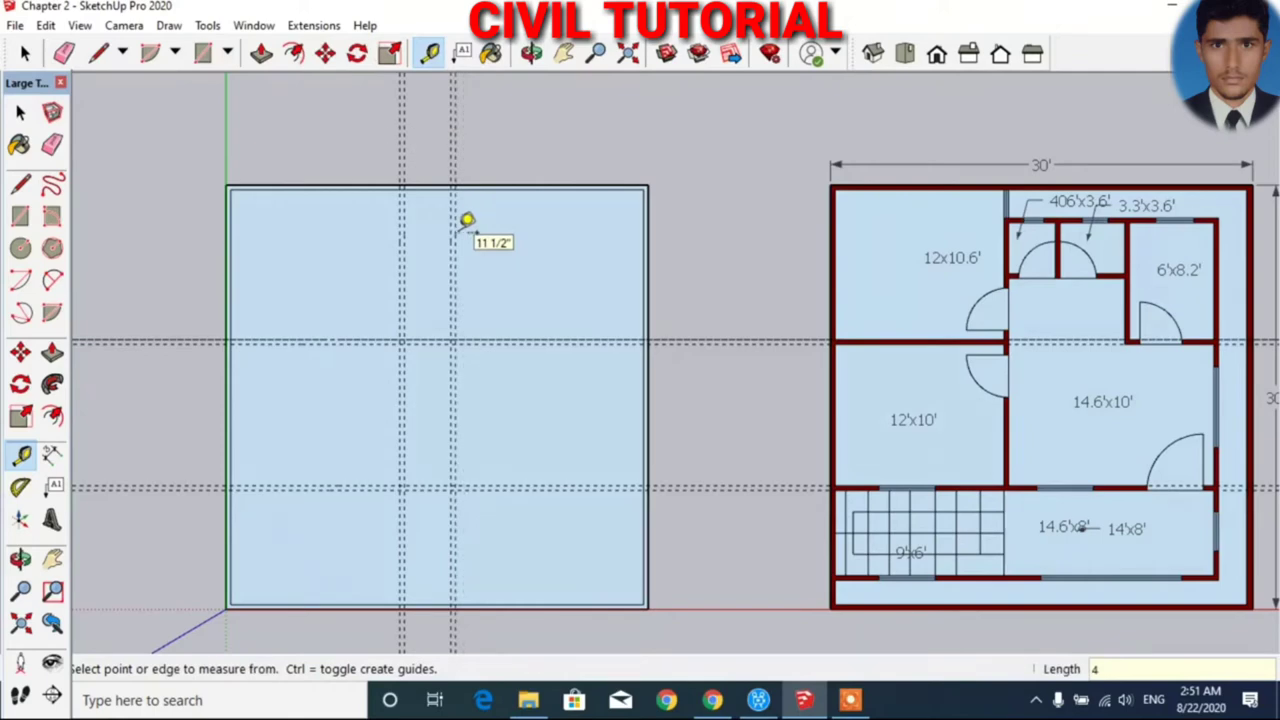
# - Add a vertical guide 4.6' further right and another 4 inches beyond it
pyautogui.click(455, 231)
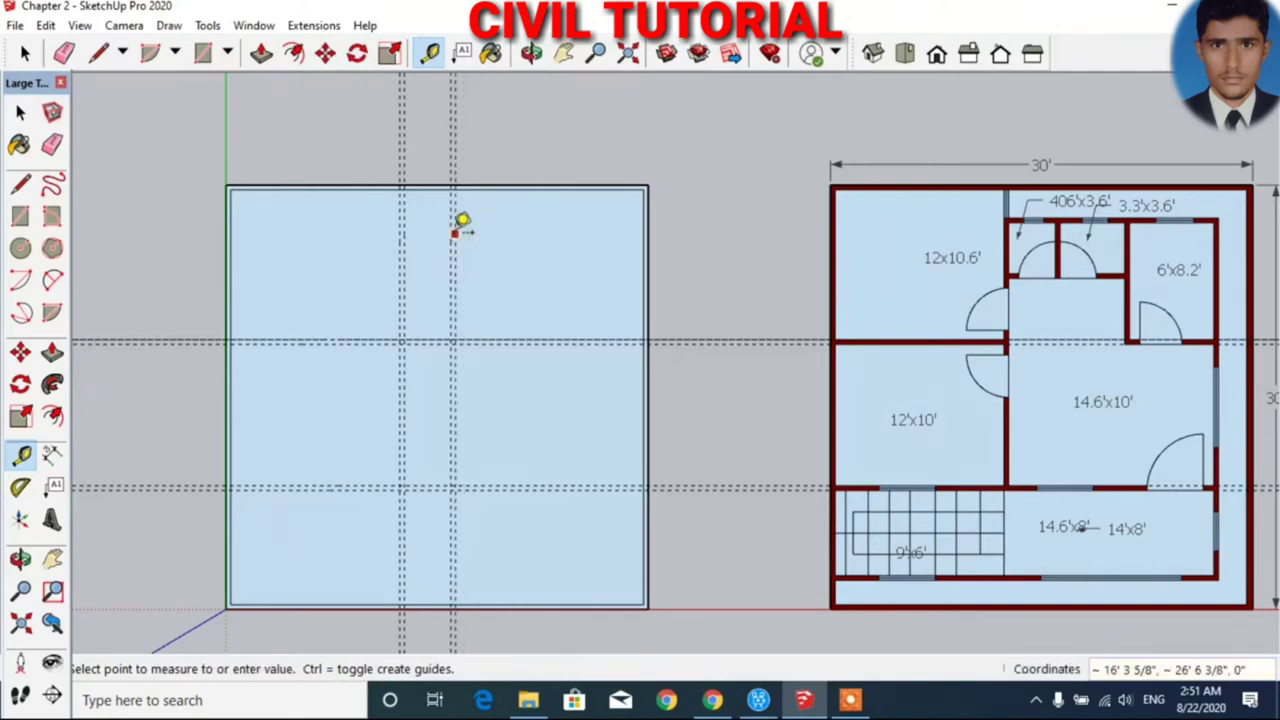
pyautogui.click(455, 233)
pyautogui.write('4.')
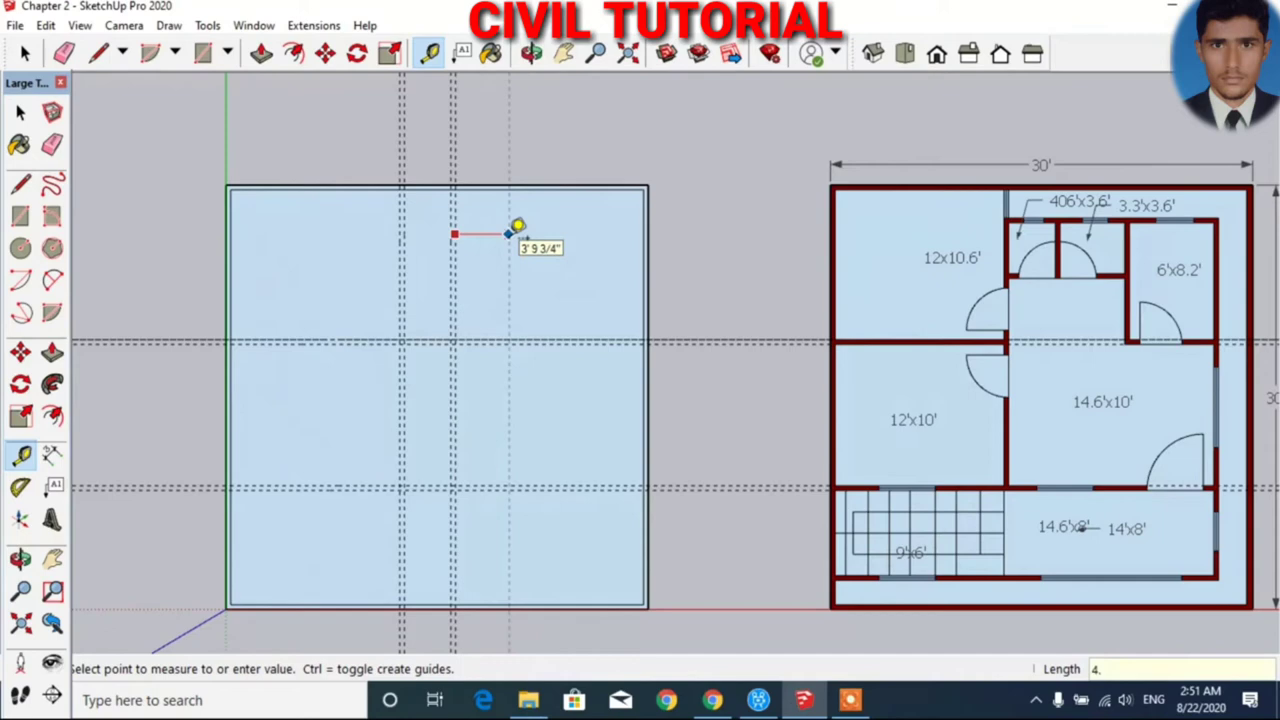
pyautogui.write('6')
pyautogui.press('Return')
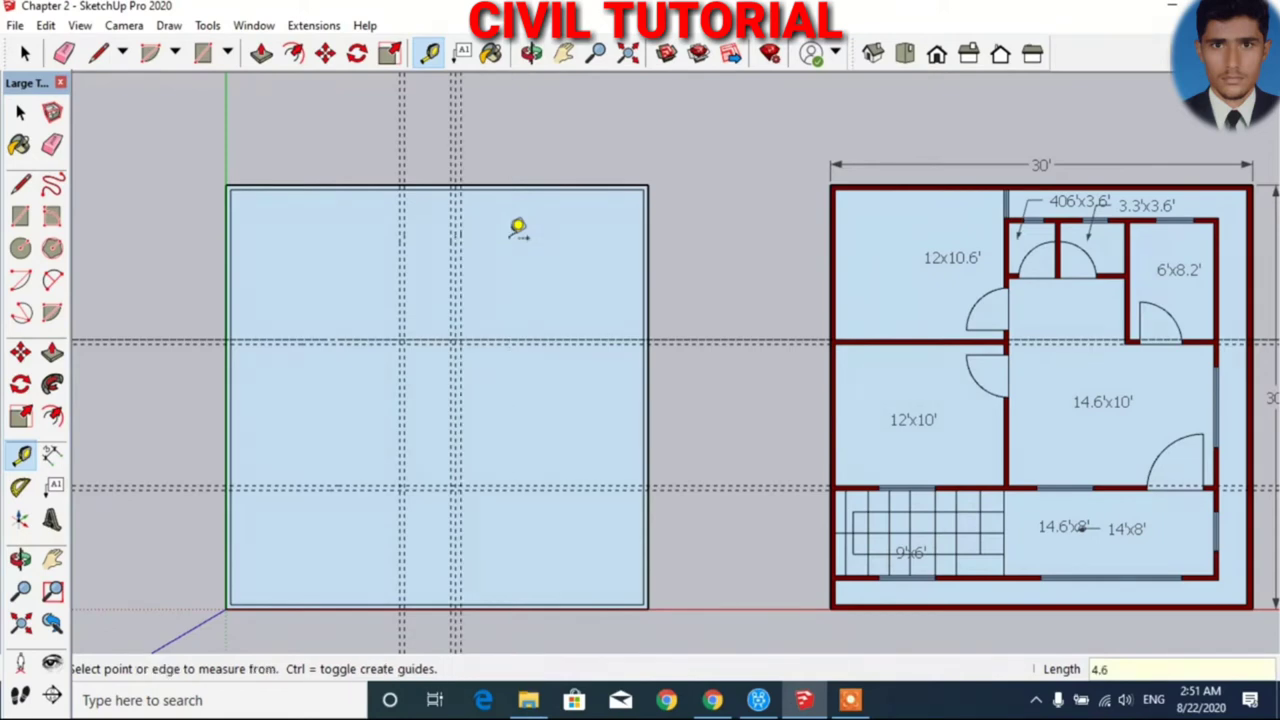
pyautogui.click(455, 225)
pyautogui.write("4.6'")
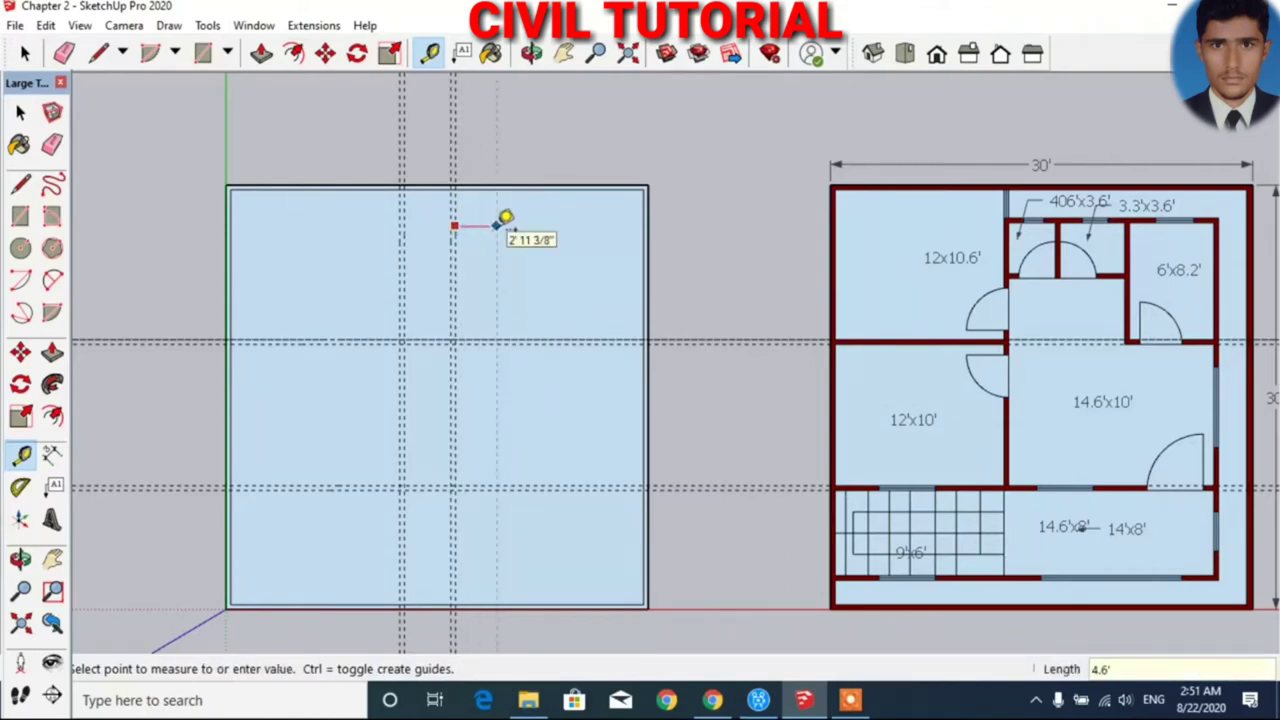
pyautogui.press('Return')
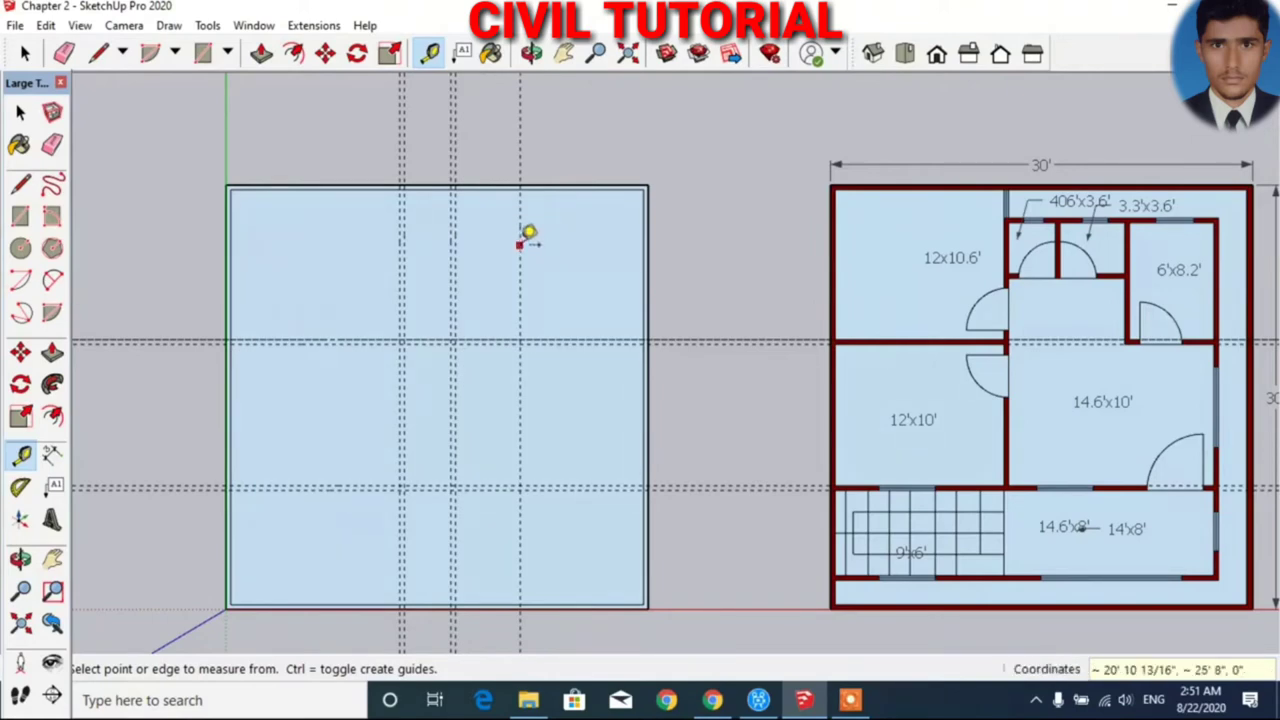
pyautogui.click(519, 244)
pyautogui.write('4')
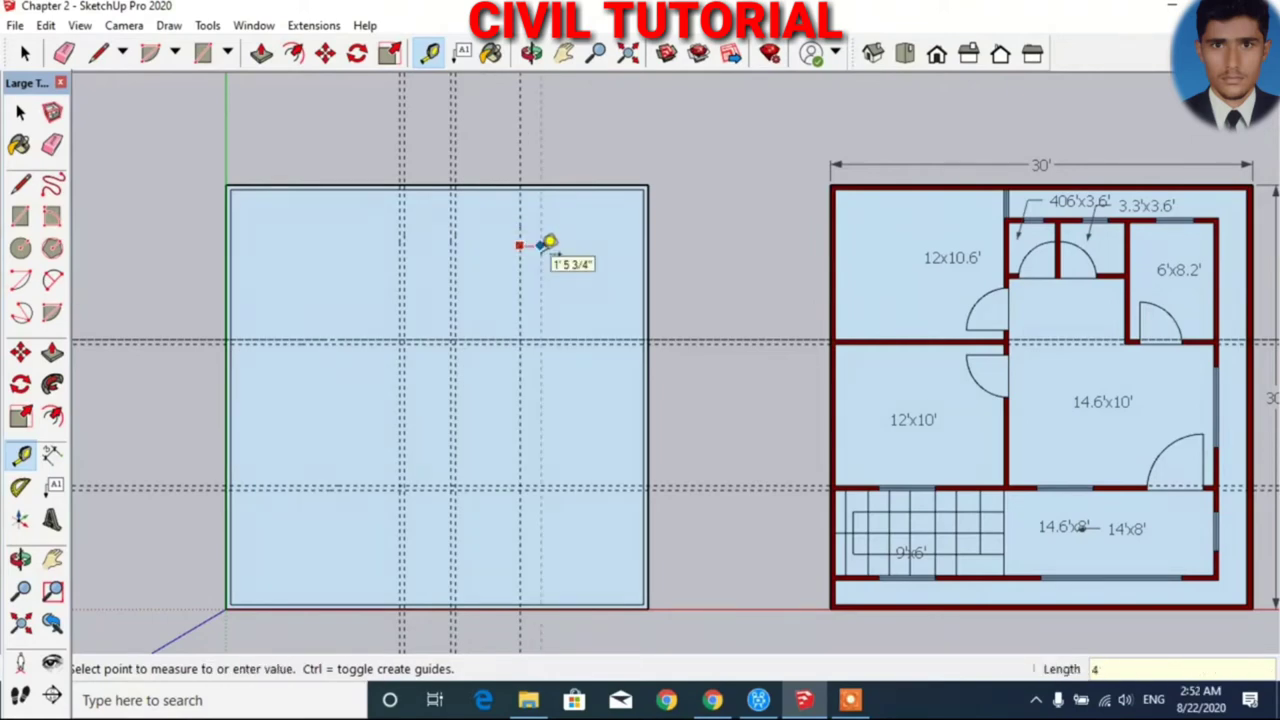
pyautogui.press('Return')
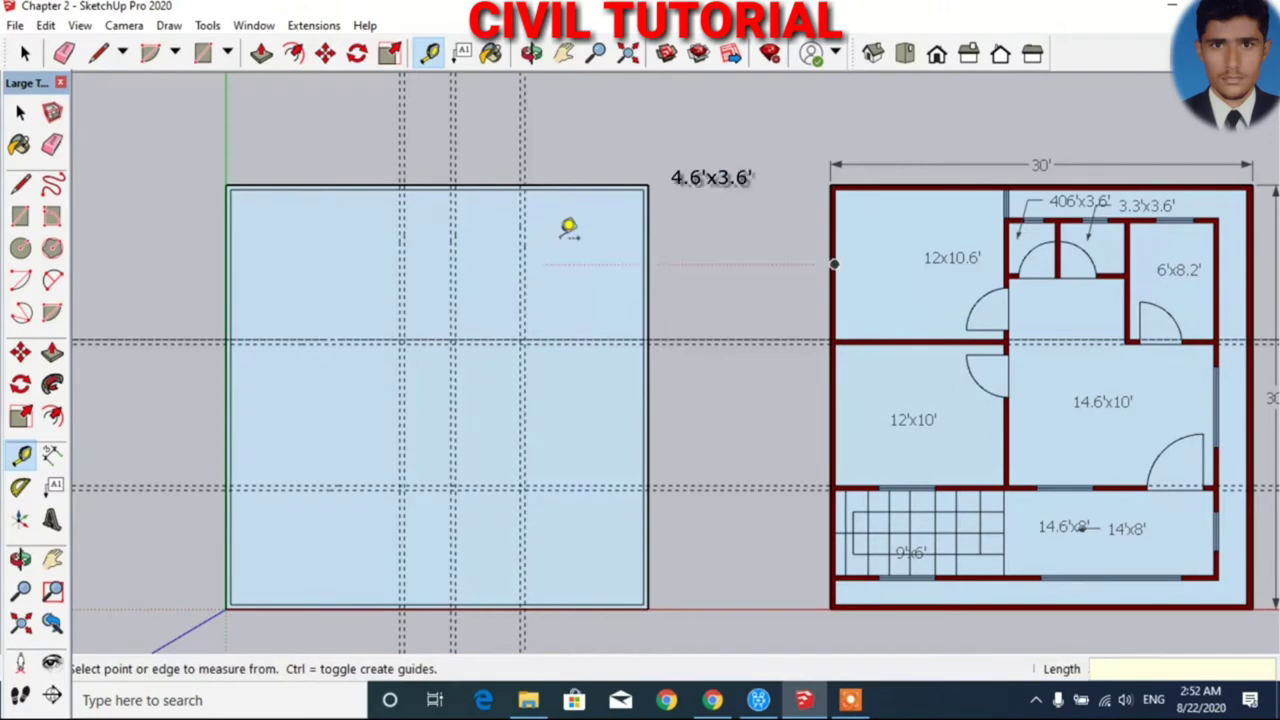
# - Add one more vertical guide to the right, with a companion 4 inches further
pyautogui.click(523, 245)
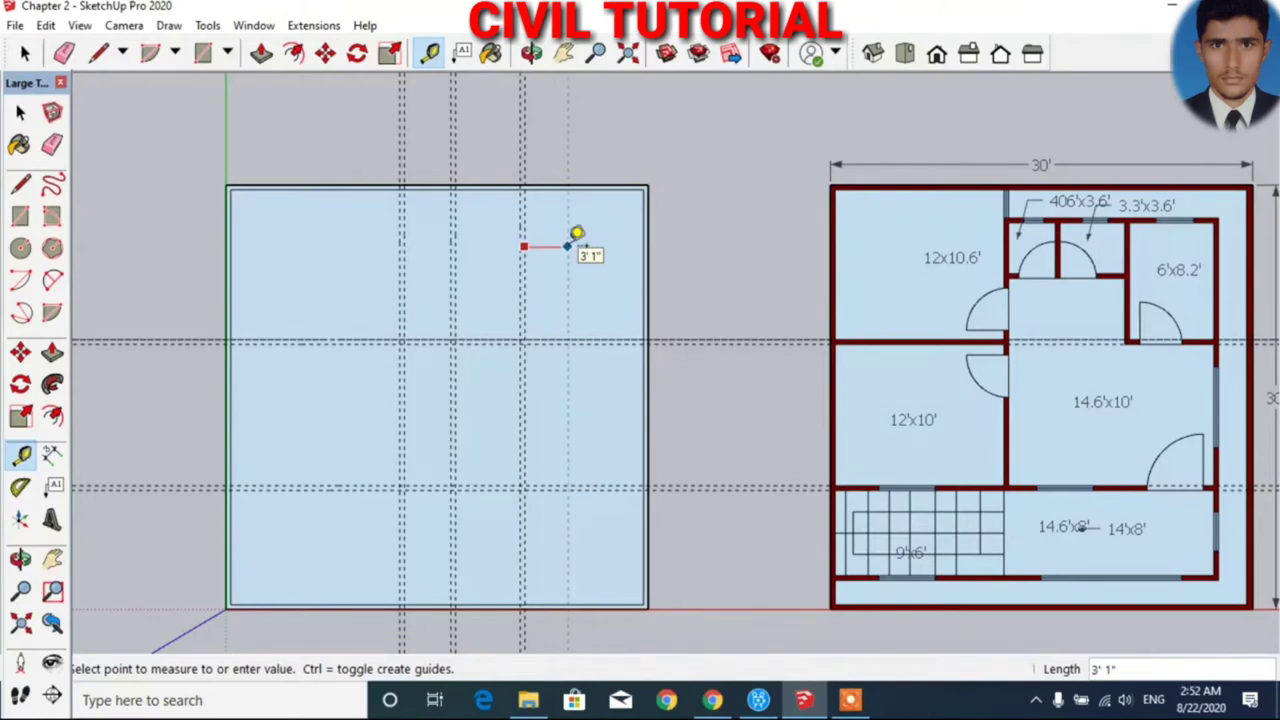
pyautogui.press('Return')
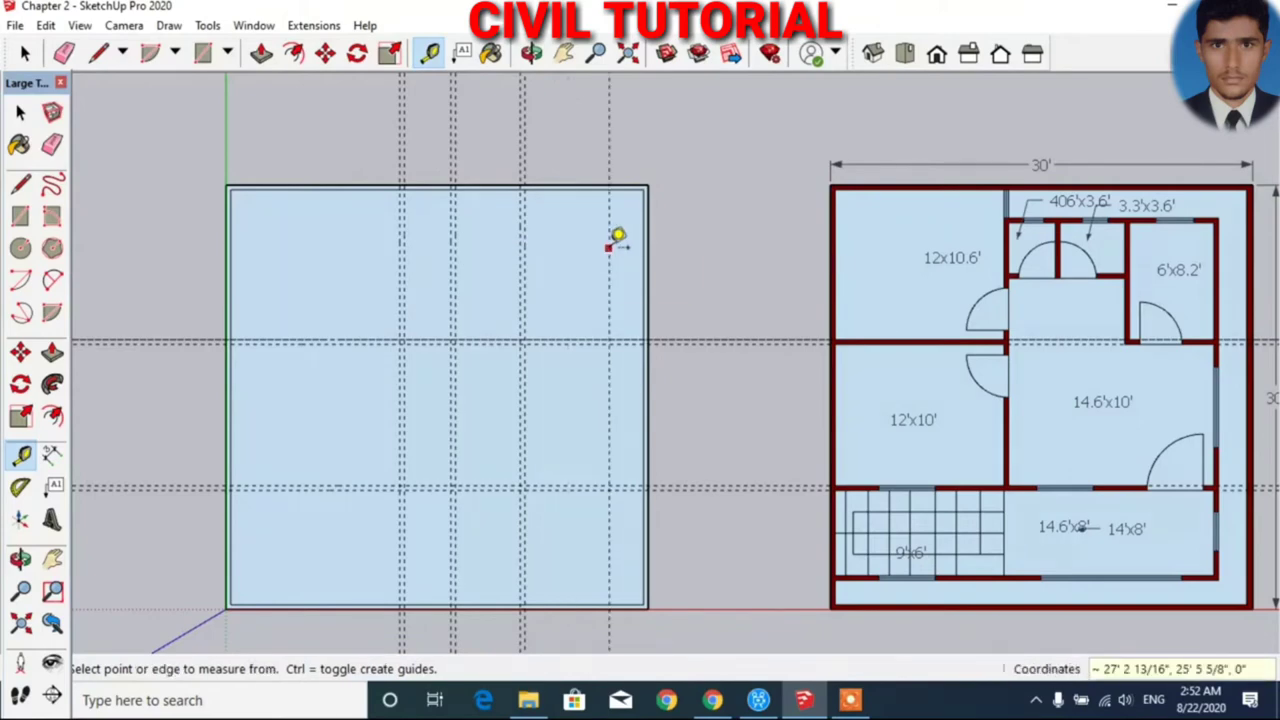
pyautogui.click(610, 246)
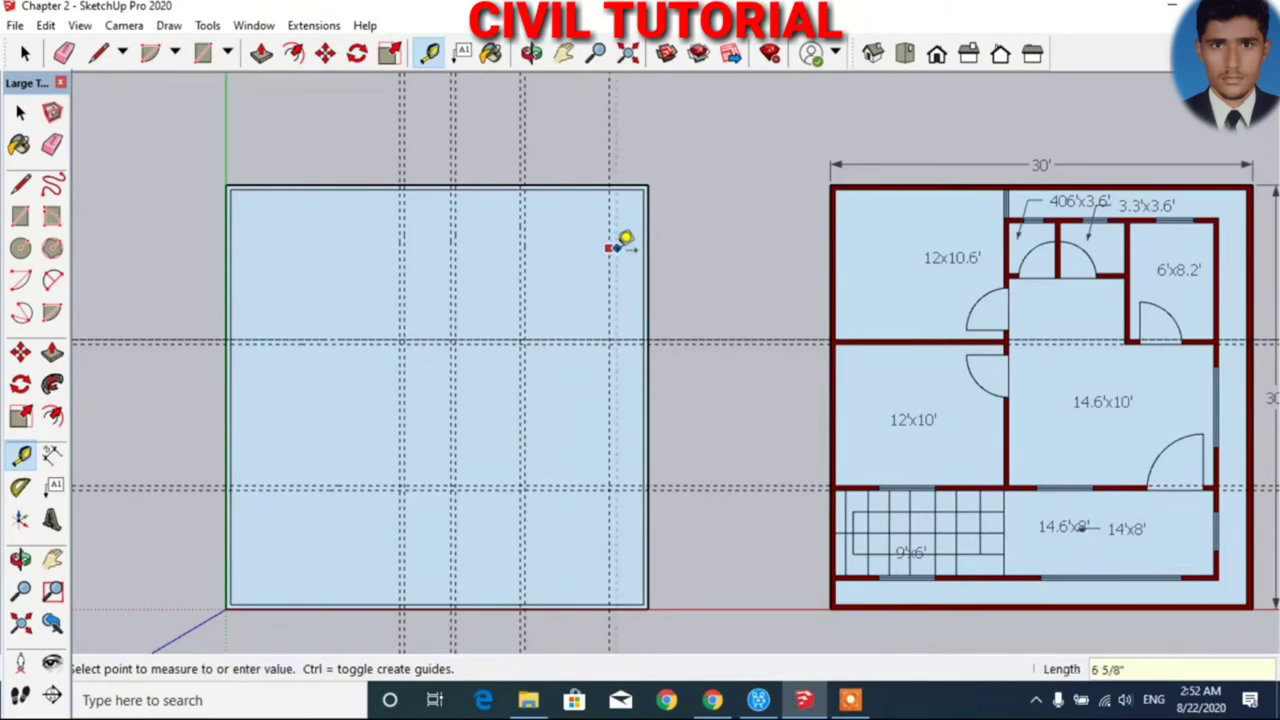
pyautogui.write('4')
pyautogui.press('Return')
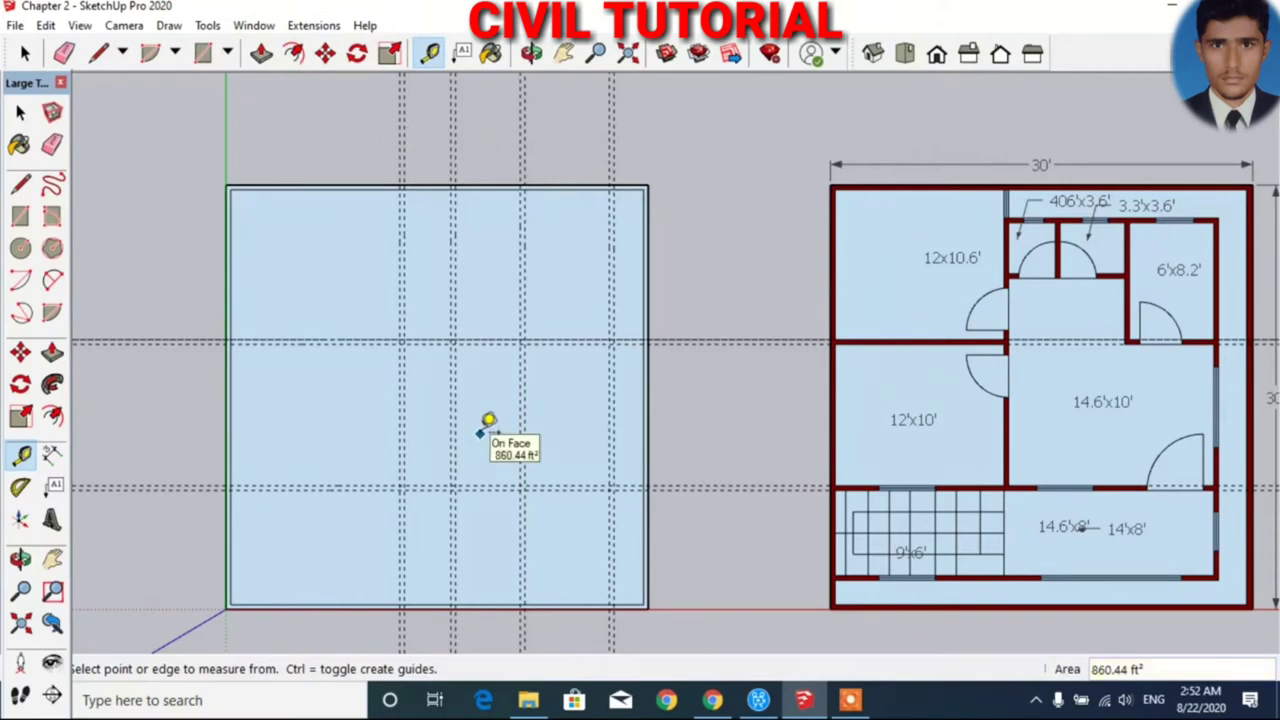
# - Add a horizontal guide 2' below the top edge and another 4 inches lower
pyautogui.click(550, 182)
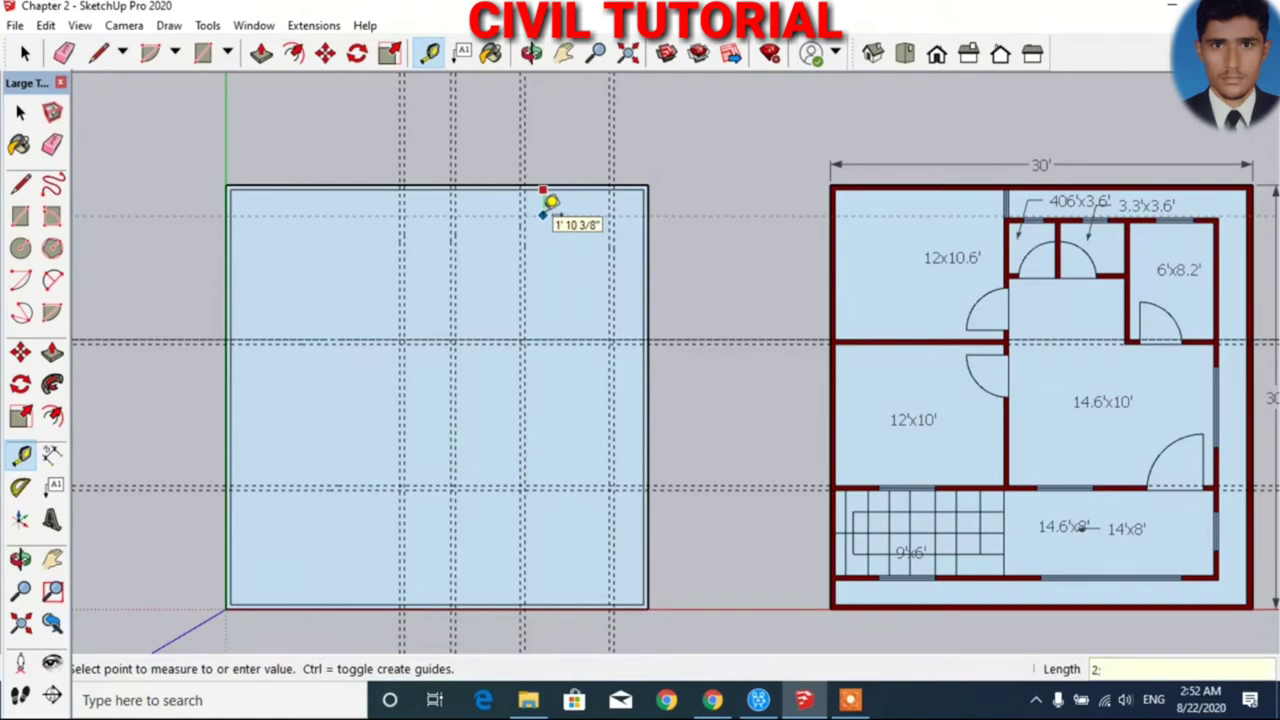
pyautogui.press('Return')
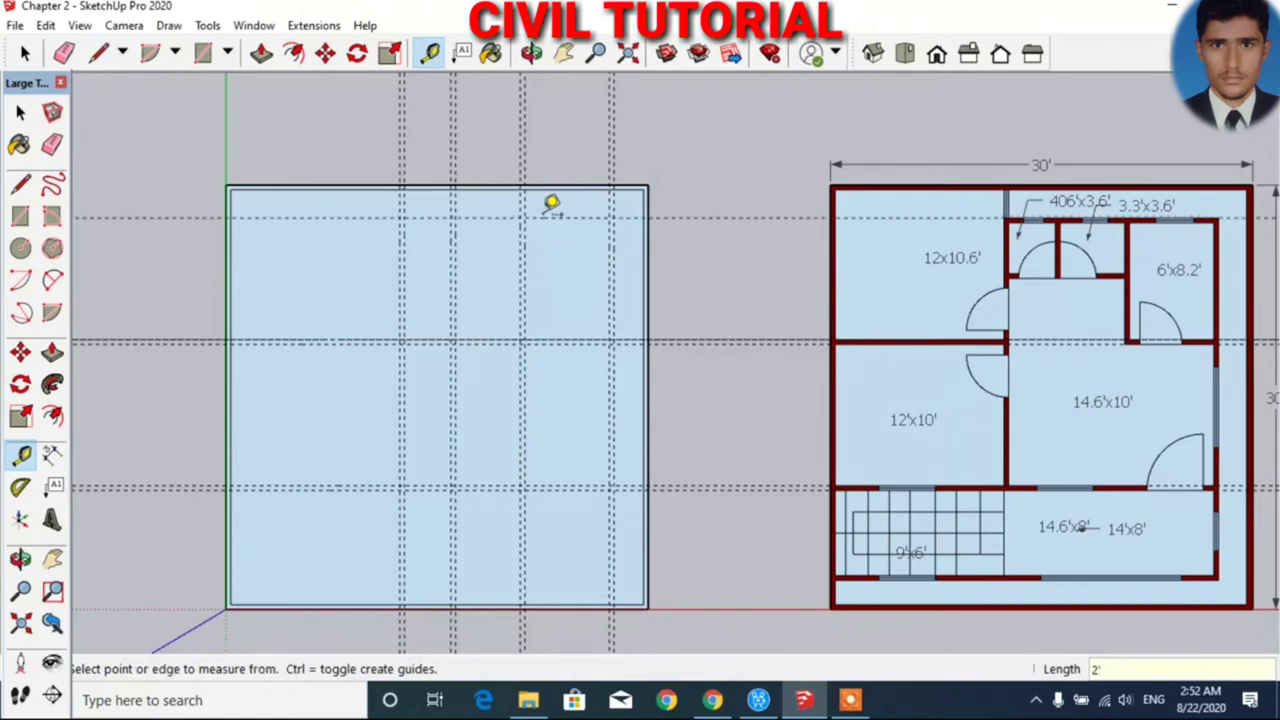
pyautogui.click(542, 217)
pyautogui.write('4')
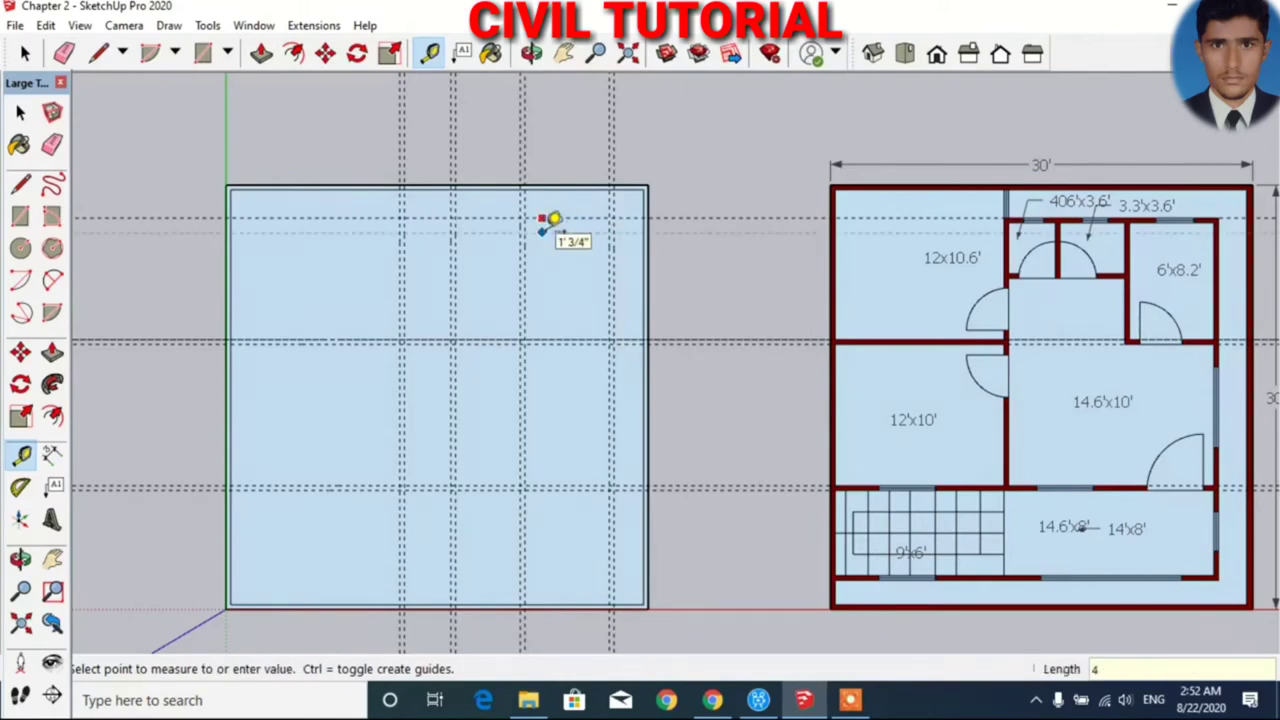
pyautogui.click(553, 218)
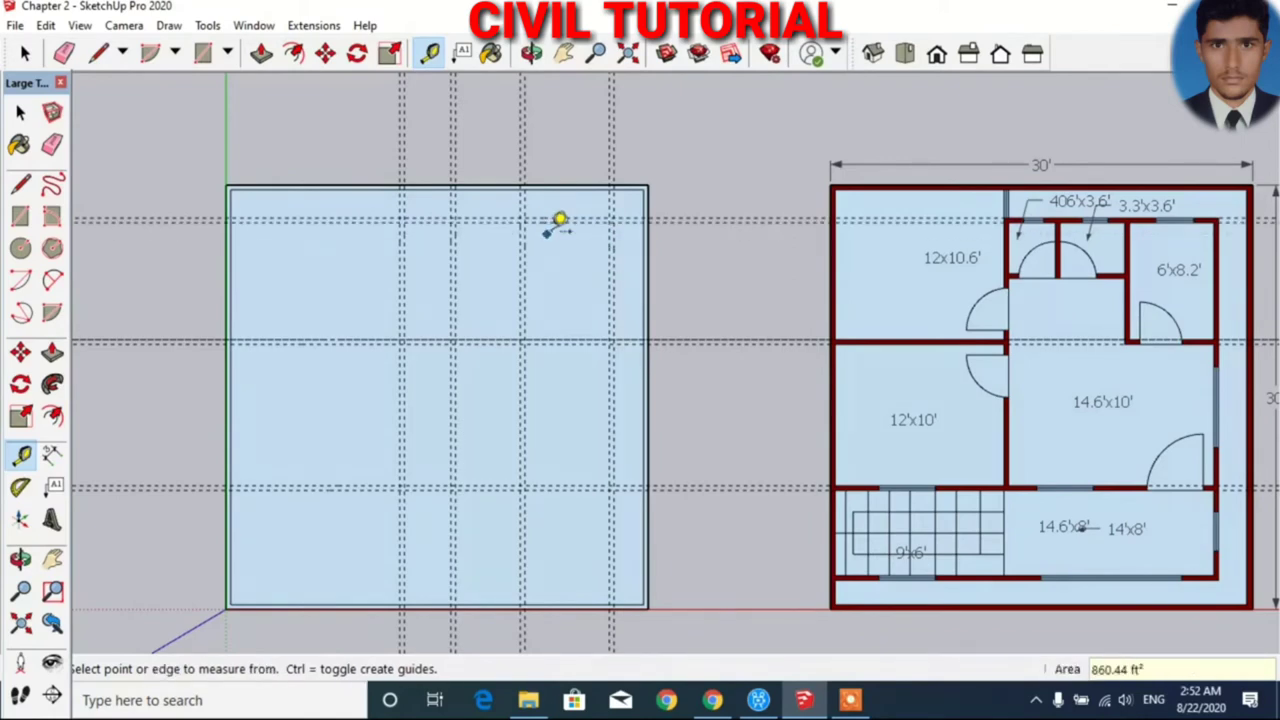
pyautogui.click(552, 221)
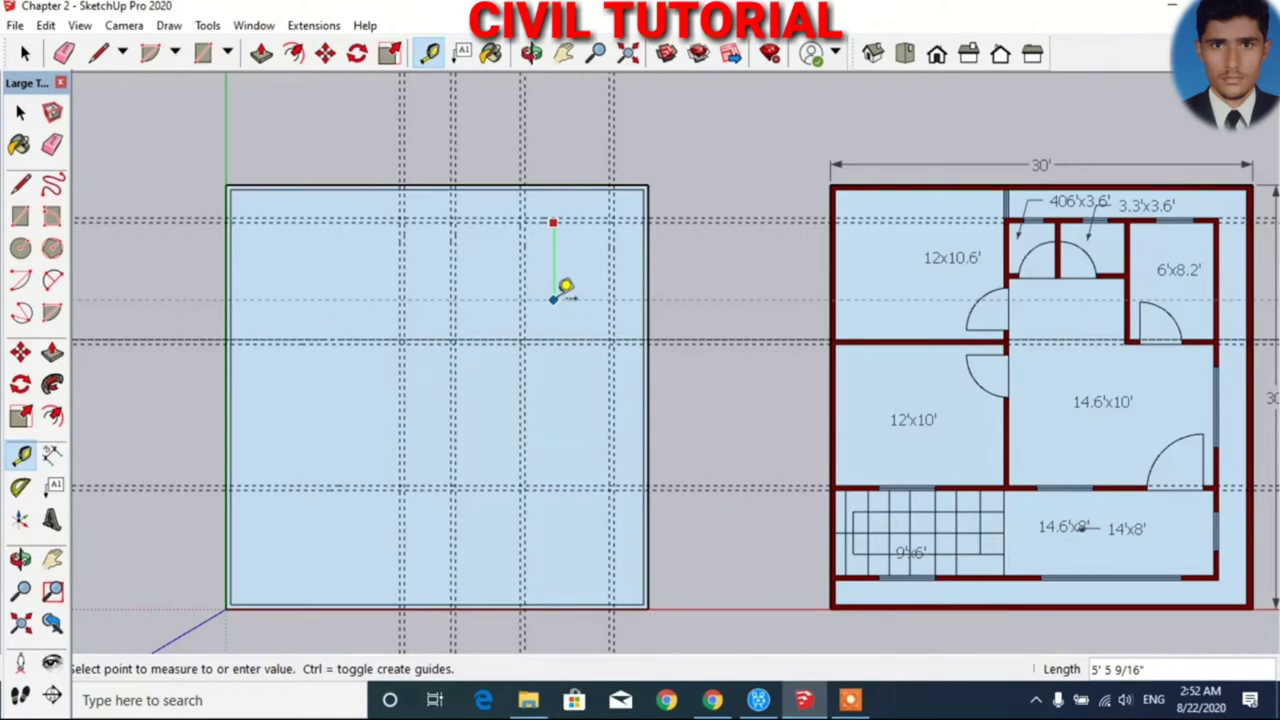
pyautogui.click(565, 288)
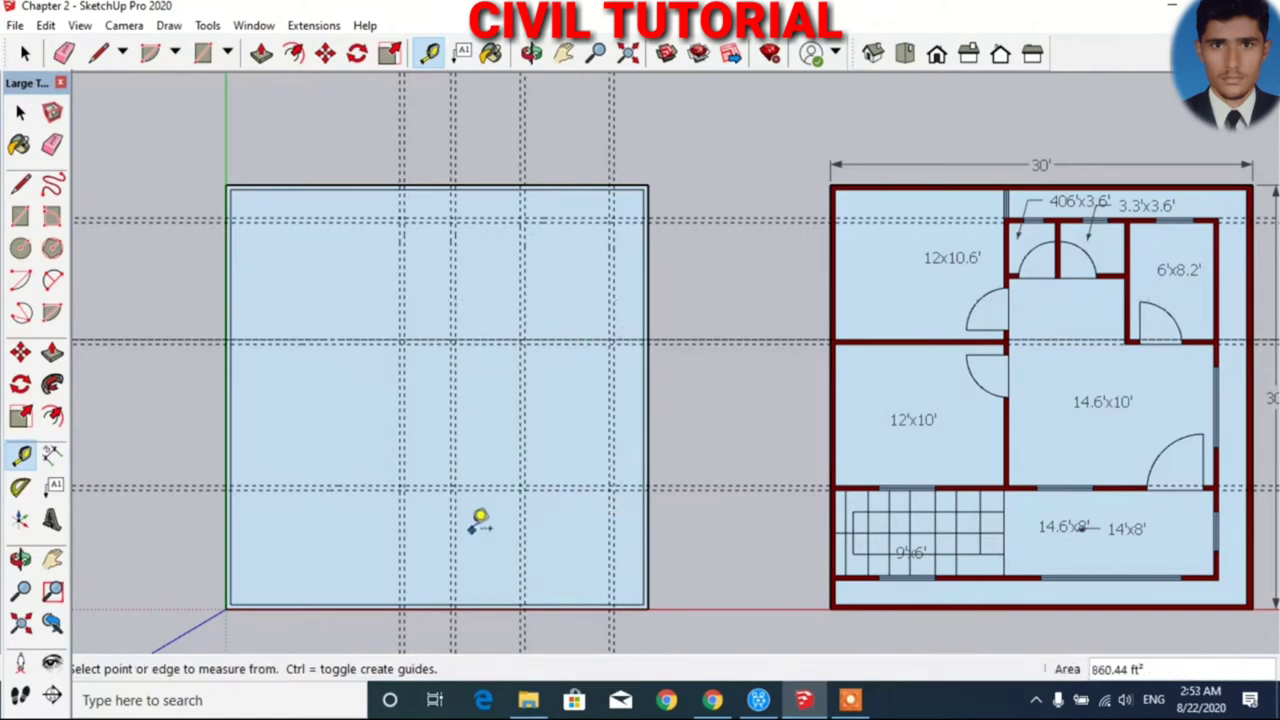
# - Place a horizontal guide 2' above the square's bottom edge
pyautogui.click(340, 604)
pyautogui.write('2')
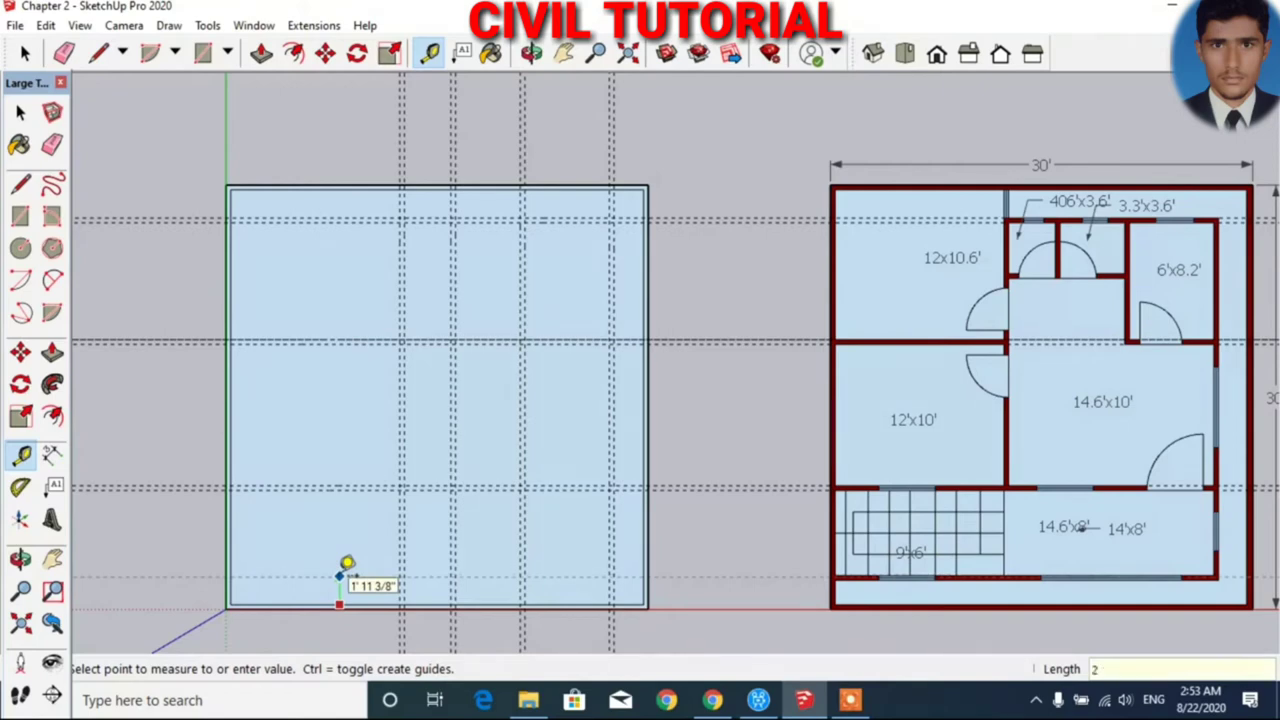
pyautogui.press('Return')
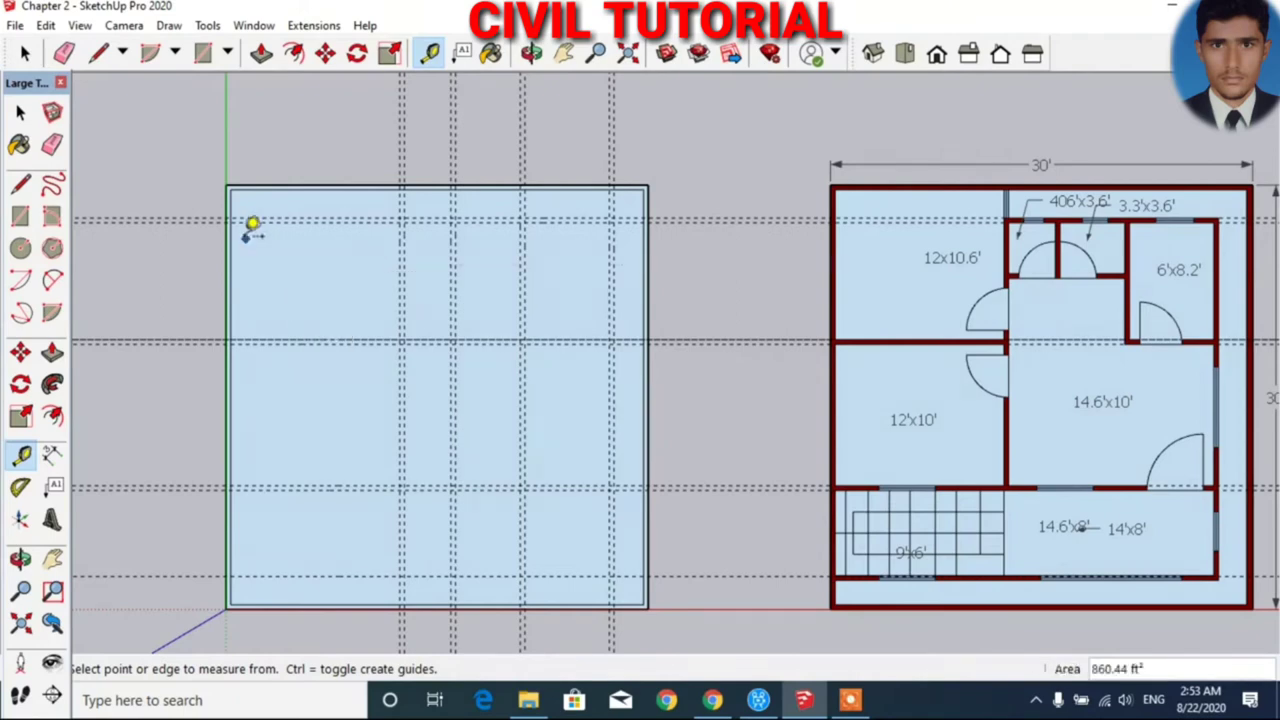
pyautogui.scroll(2, 242, 218)
pyautogui.scroll(1, 242, 218)
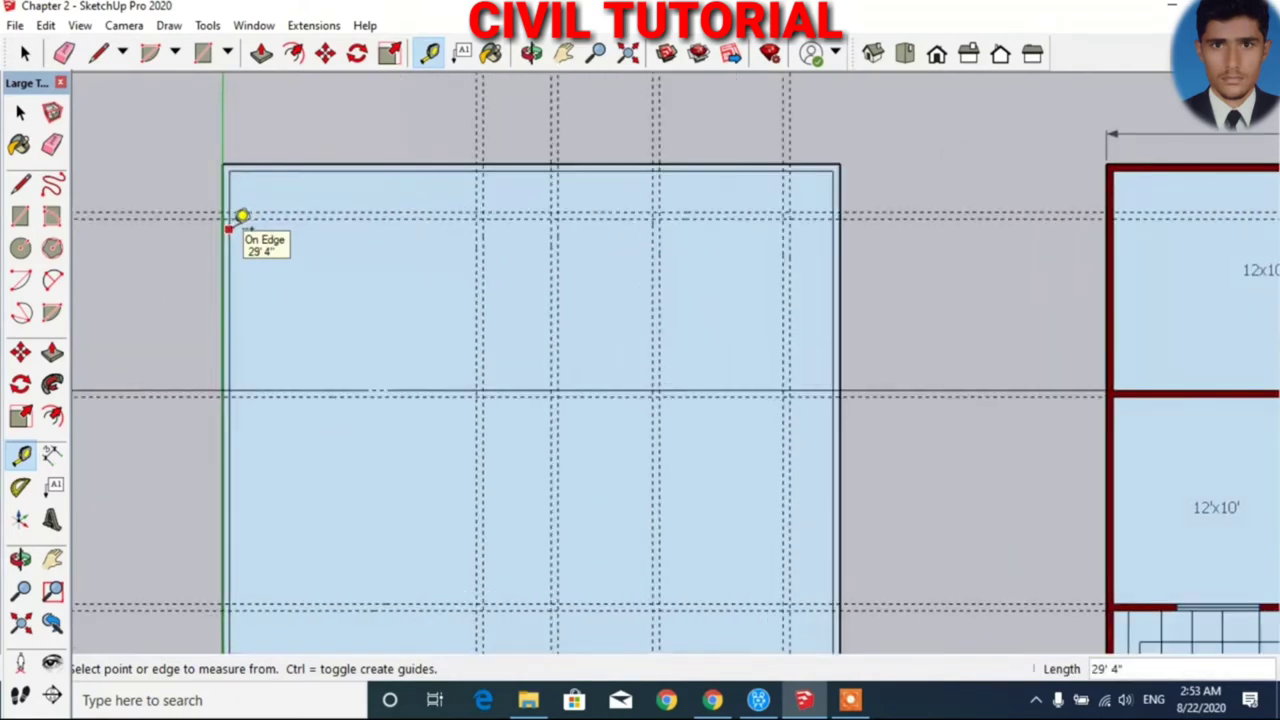
pyautogui.scroll(1, 242, 218)
# - Draw a 4-inch horizontal wall strip along the guide with the Rectangle tool
pyautogui.scroll(1, 242, 217)
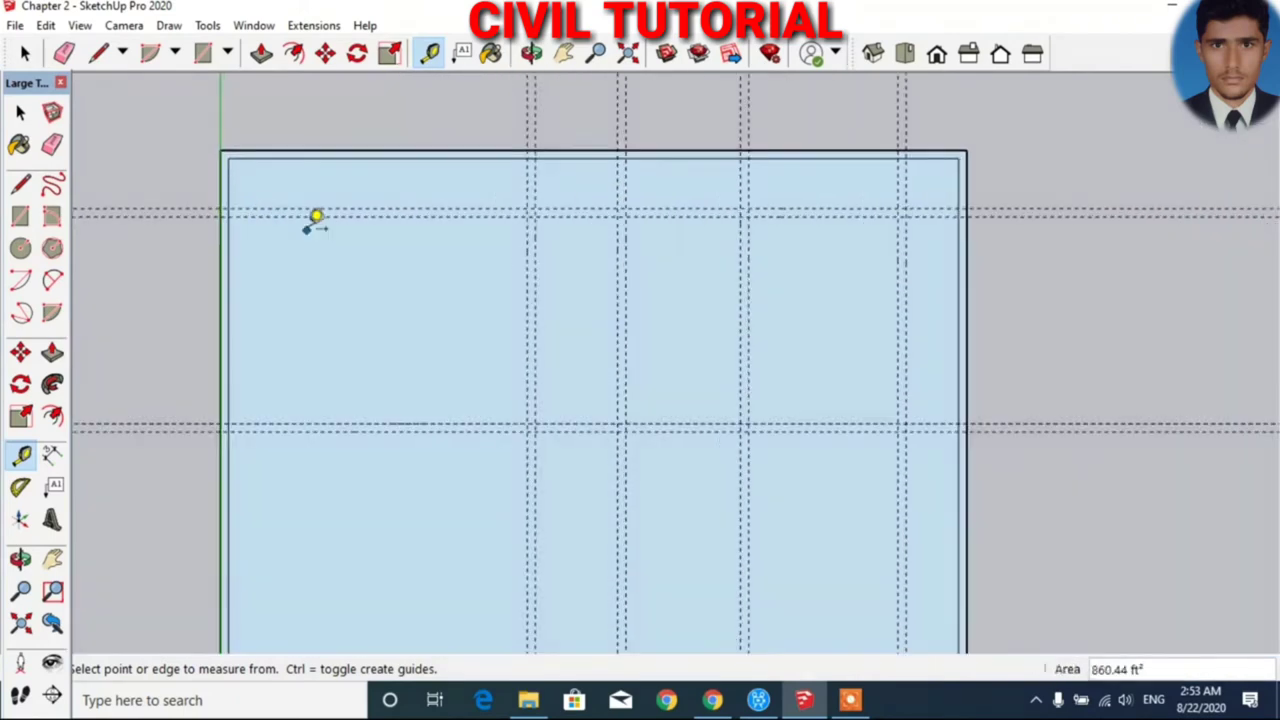
pyautogui.click(202, 53)
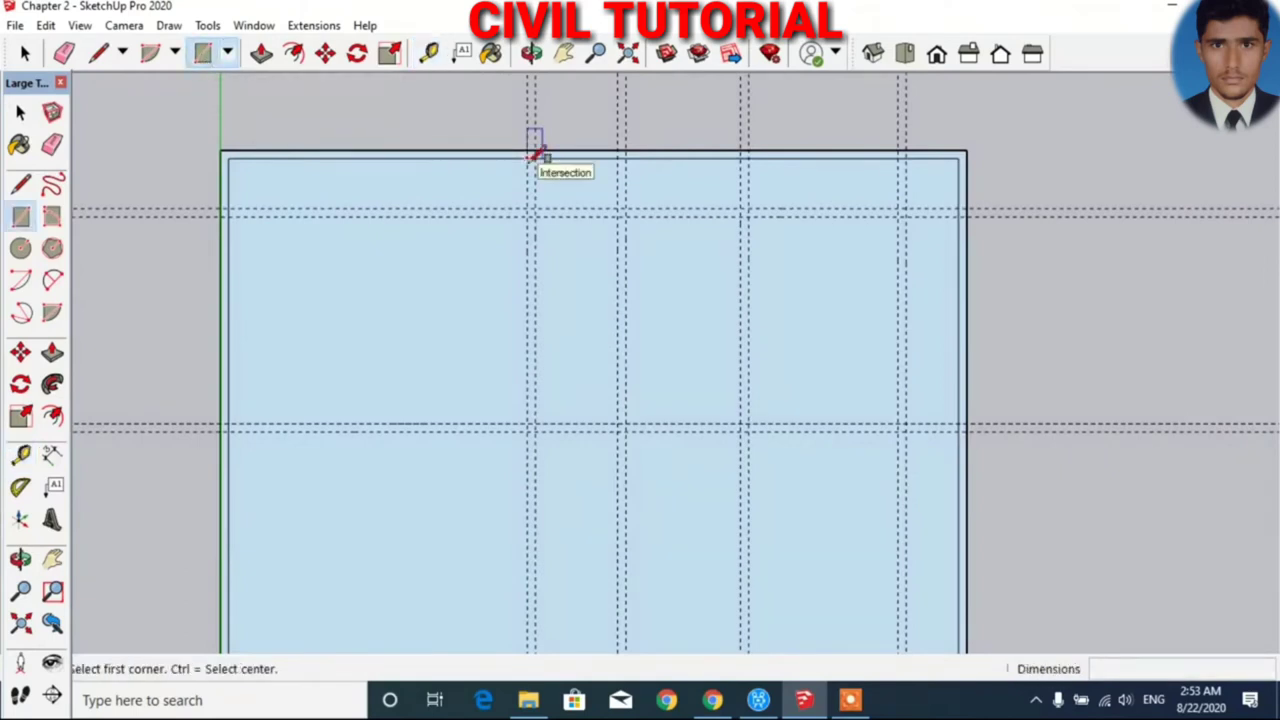
pyautogui.click(229, 425)
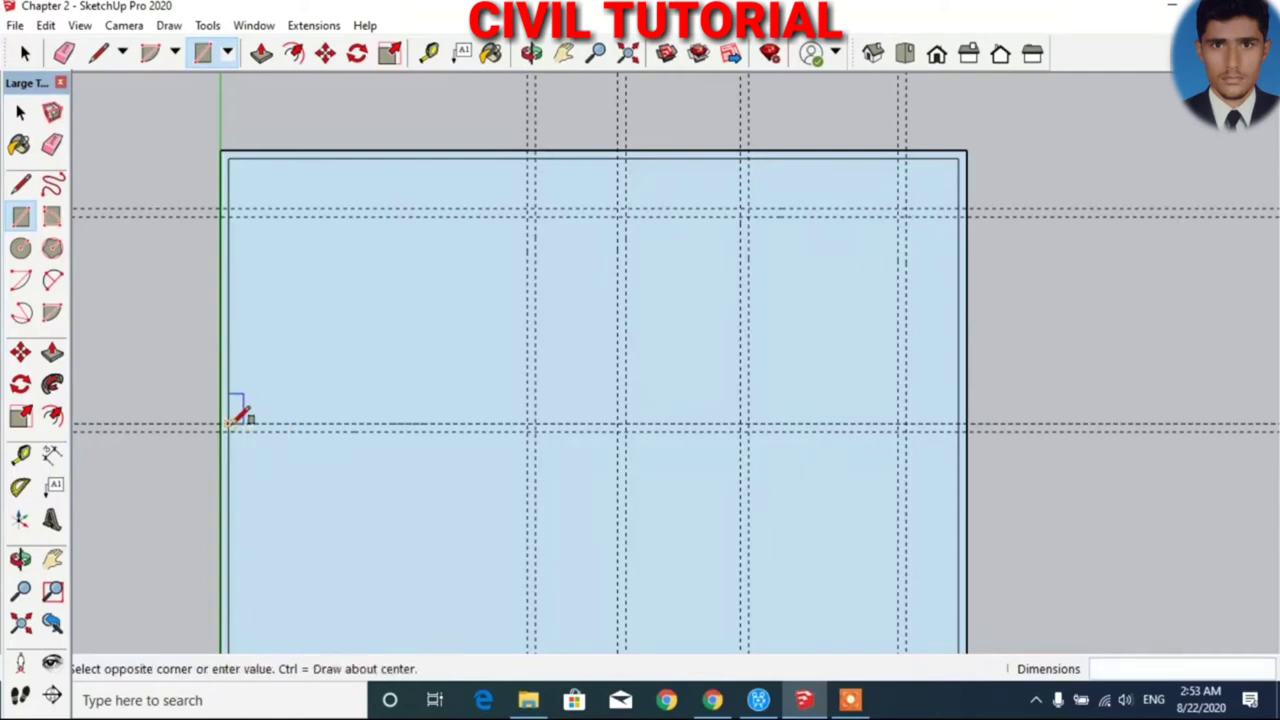
pyautogui.click(913, 425)
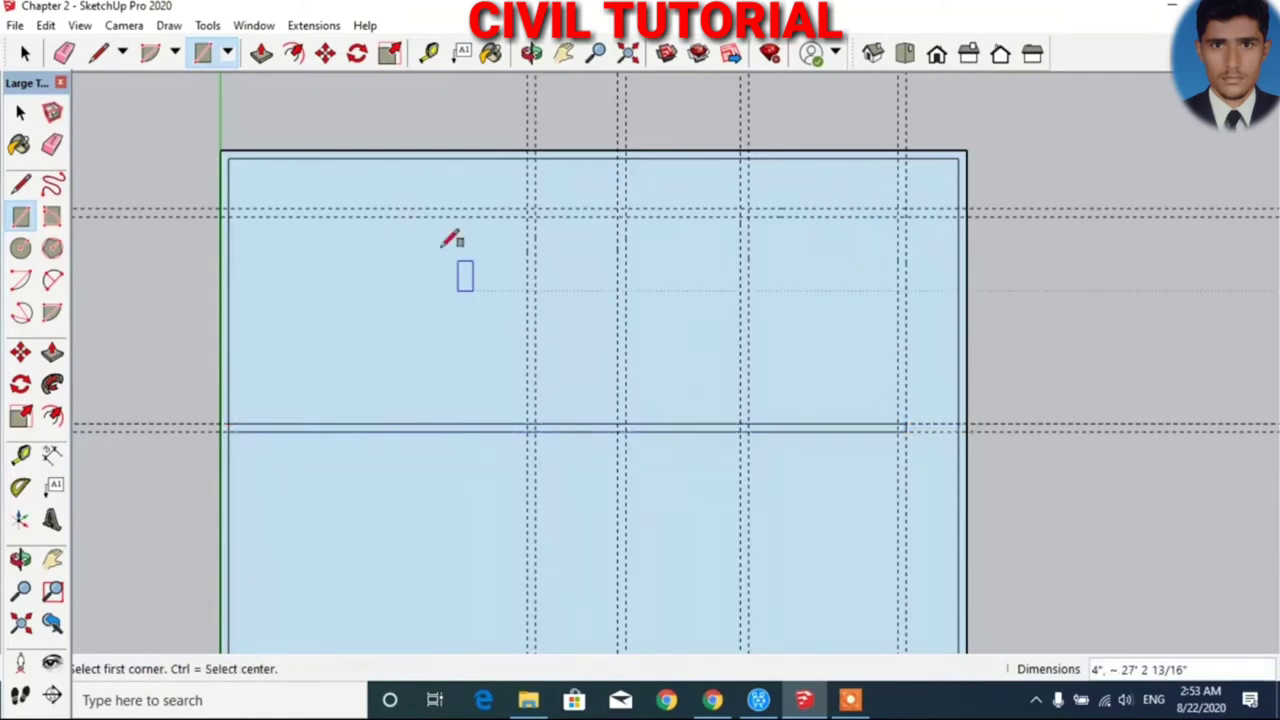
pyautogui.scroll(-1, 430, 182)
pyautogui.scroll(-1, 432, 176)
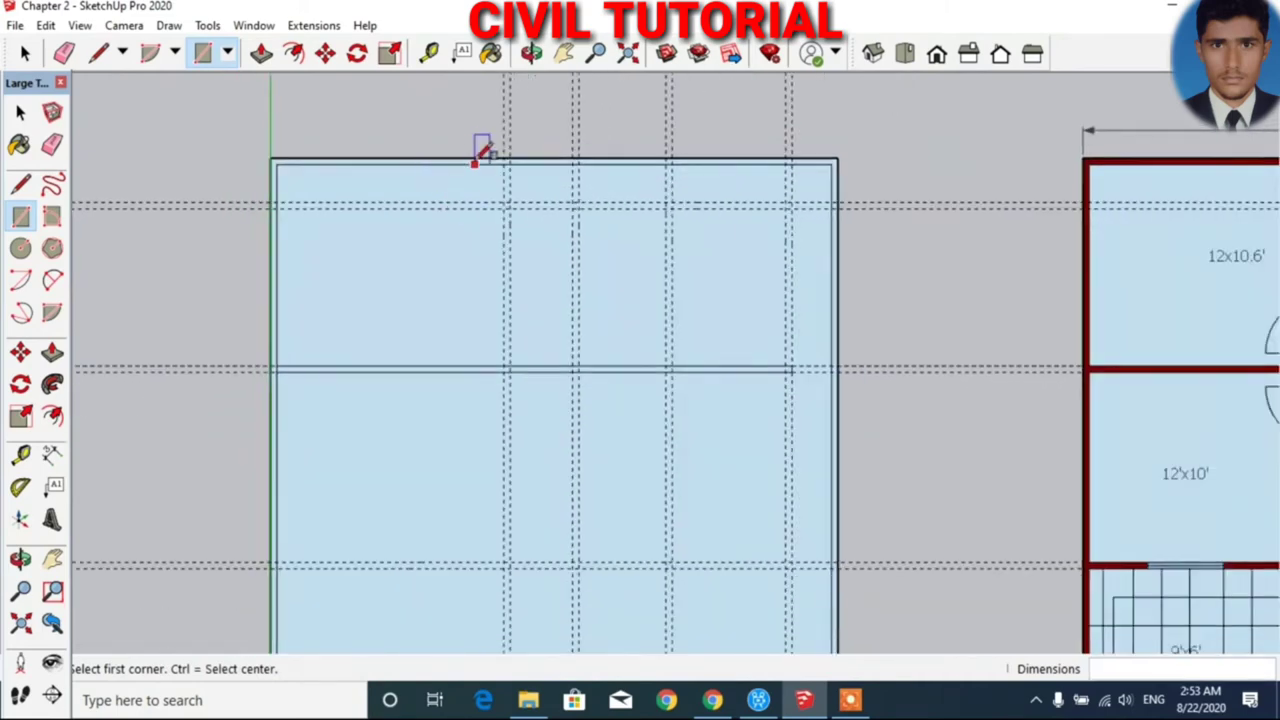
pyautogui.scroll(-1, 476, 138)
pyautogui.scroll(1, 516, 246)
pyautogui.scroll(1, 512, 232)
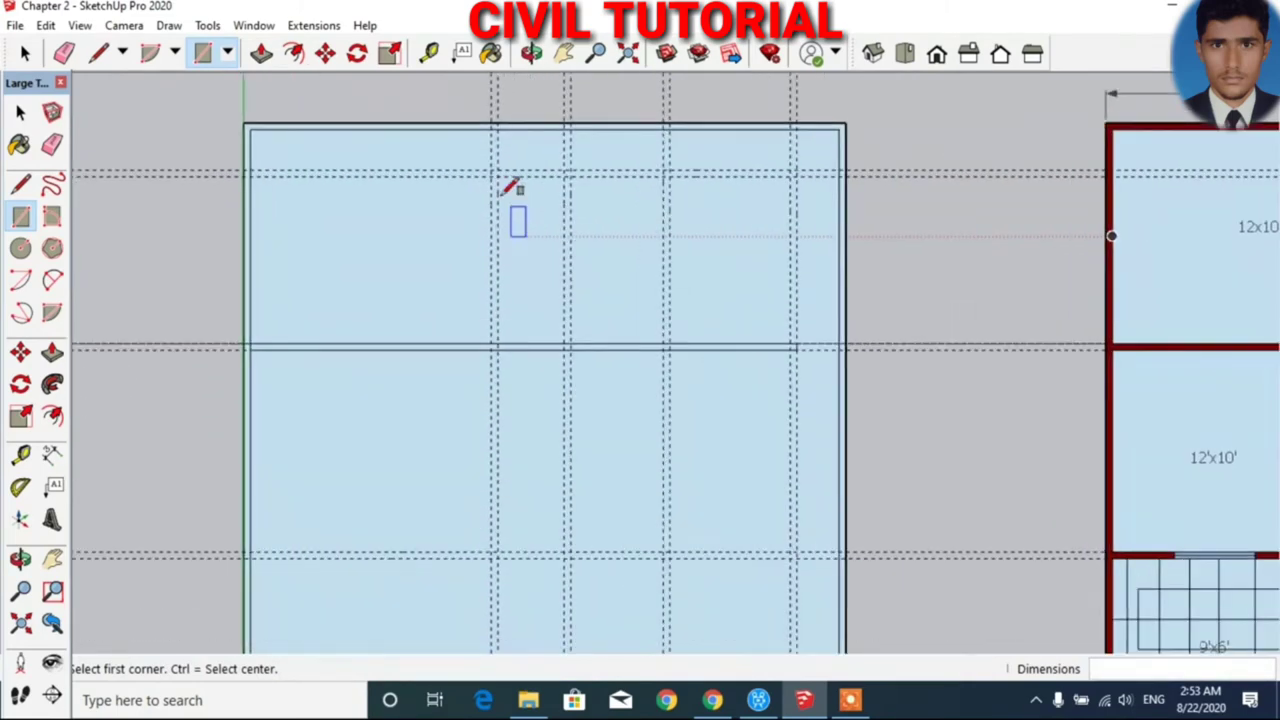
# - Draw a vertical interior wall strip and a horizontal strip from the left guide to it
pyautogui.click(490, 171)
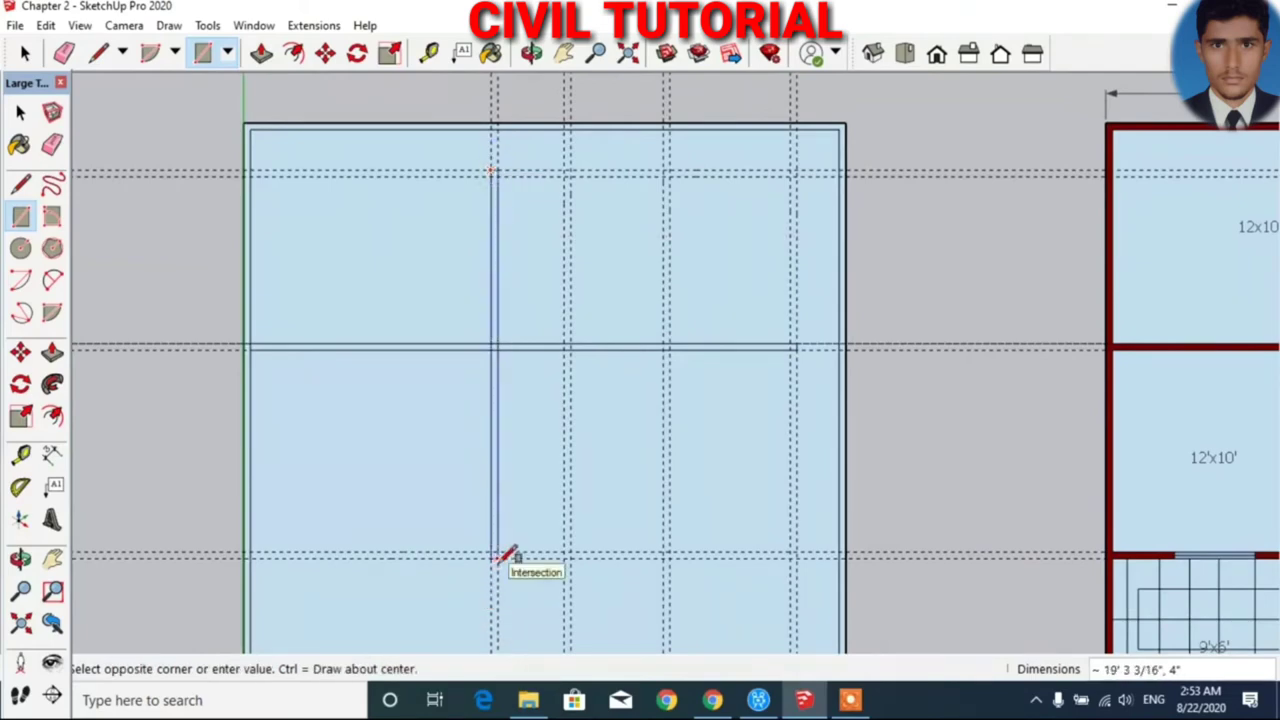
pyautogui.click(502, 557)
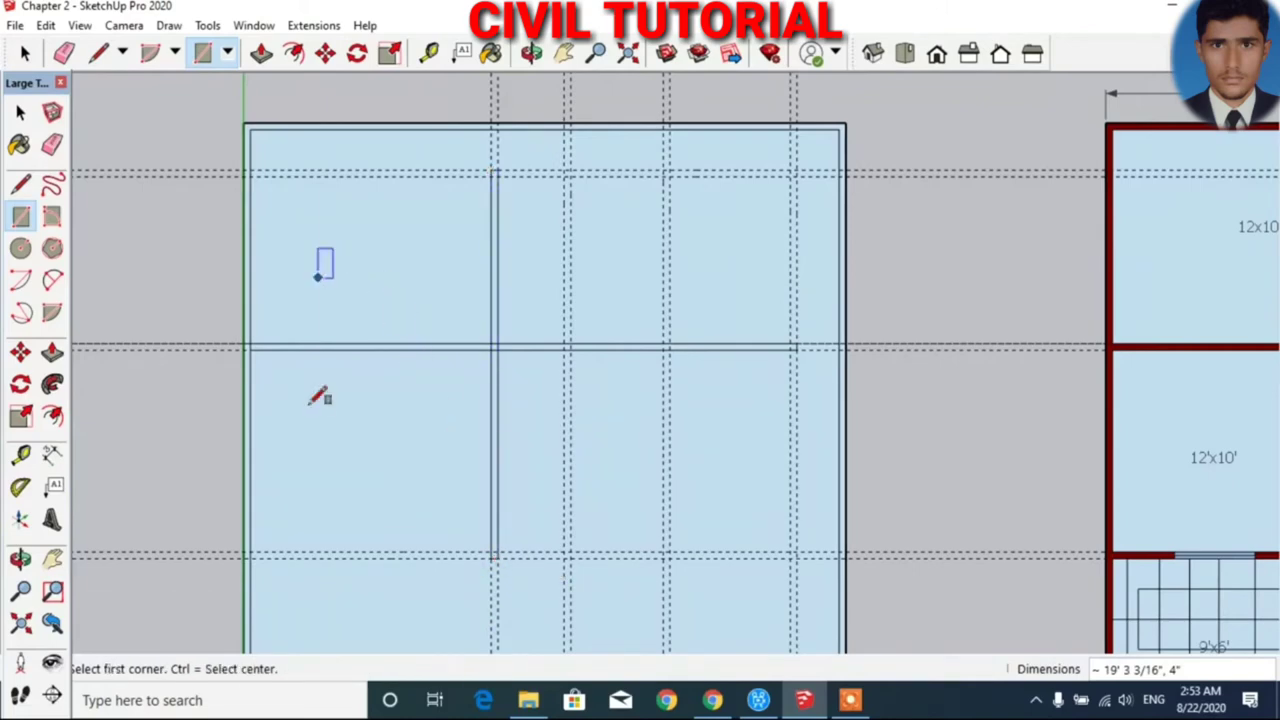
pyautogui.click(248, 554)
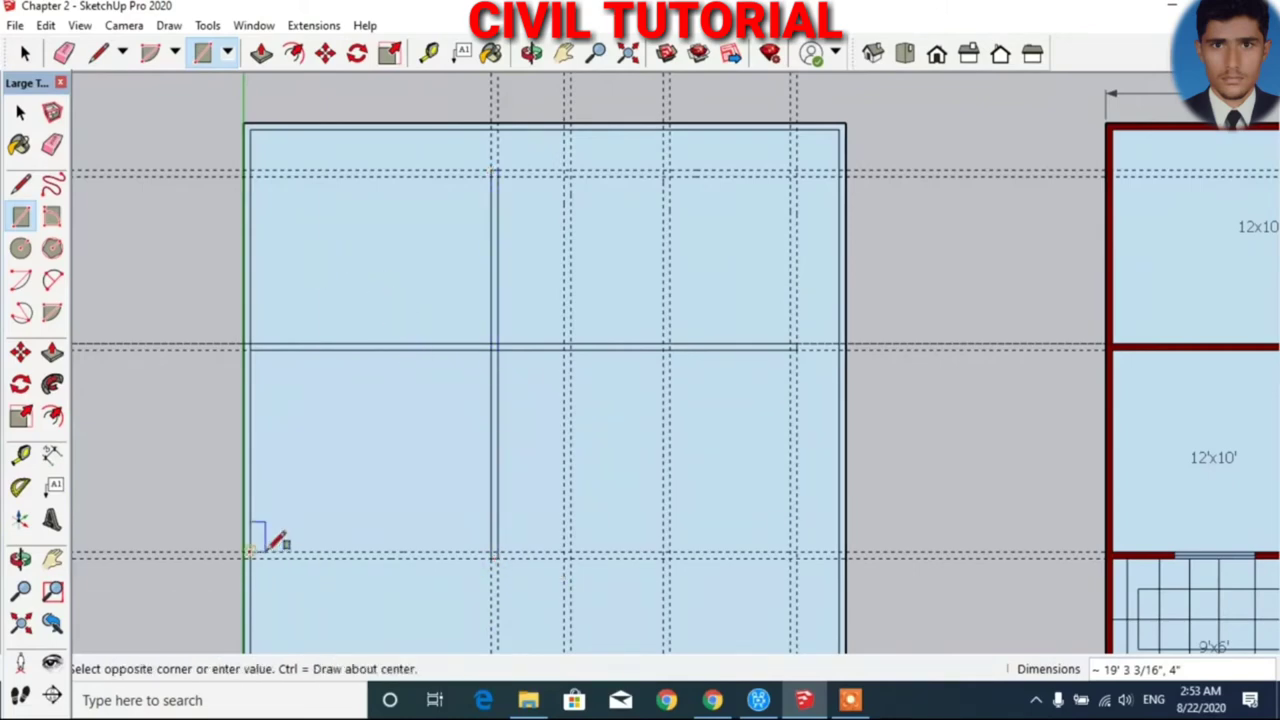
pyautogui.click(496, 555)
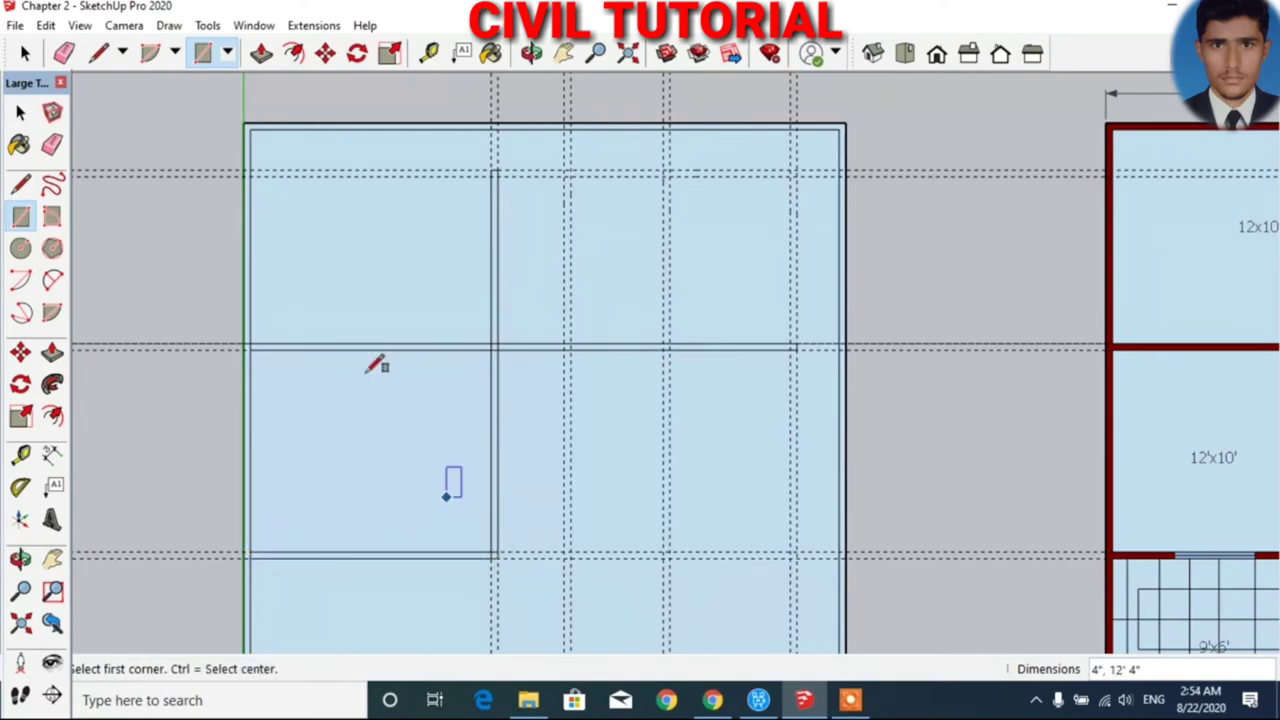
pyautogui.scroll(-2, 226, 270)
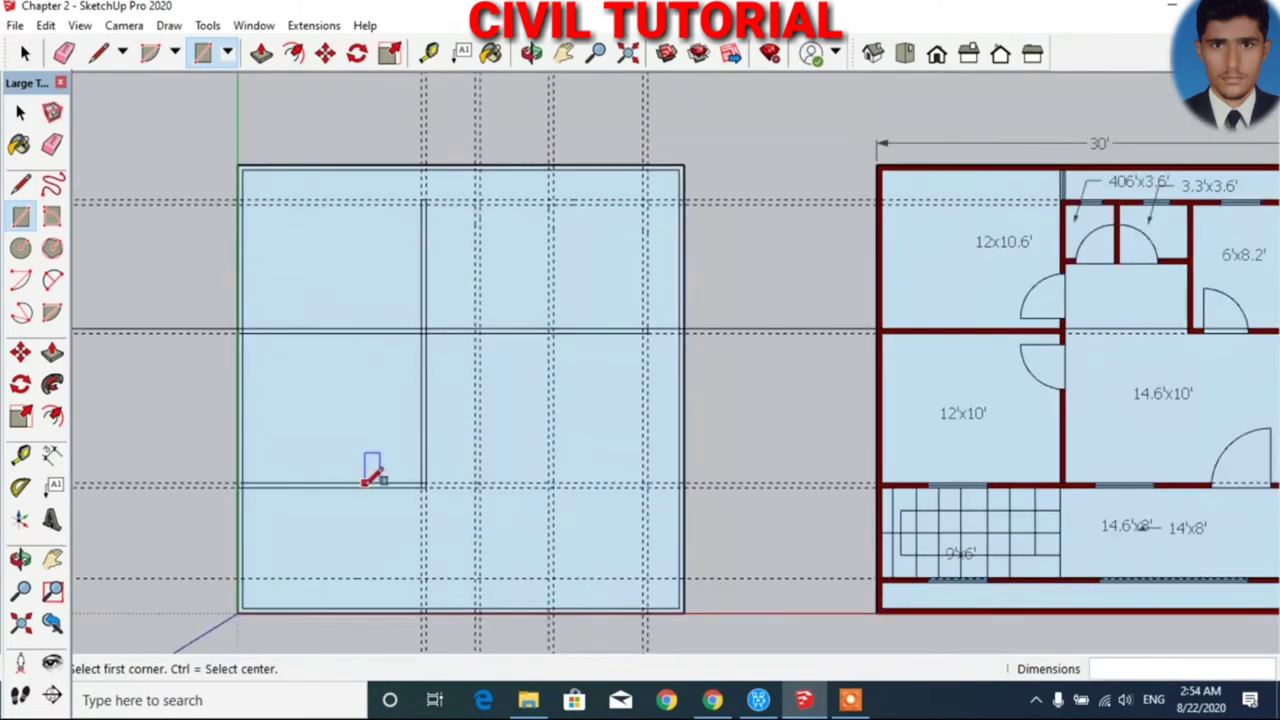
pyautogui.scroll(1, 428, 400)
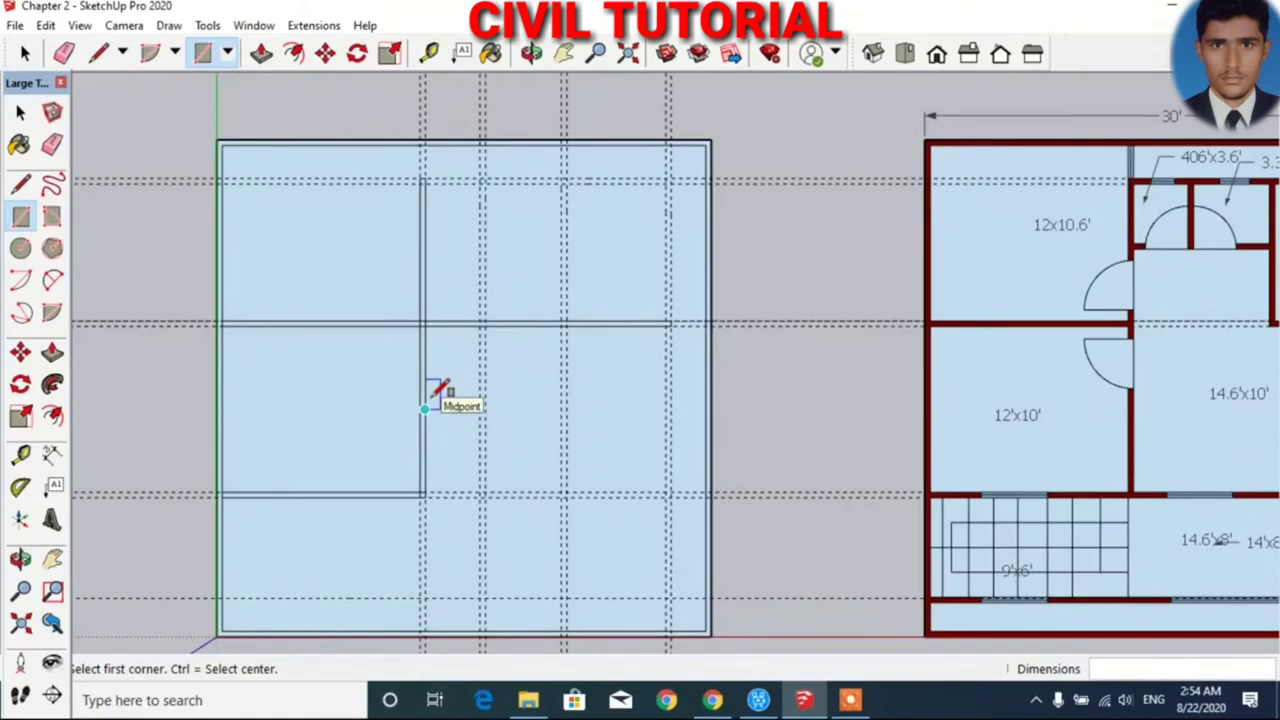
pyautogui.scroll(-1, 320, 346)
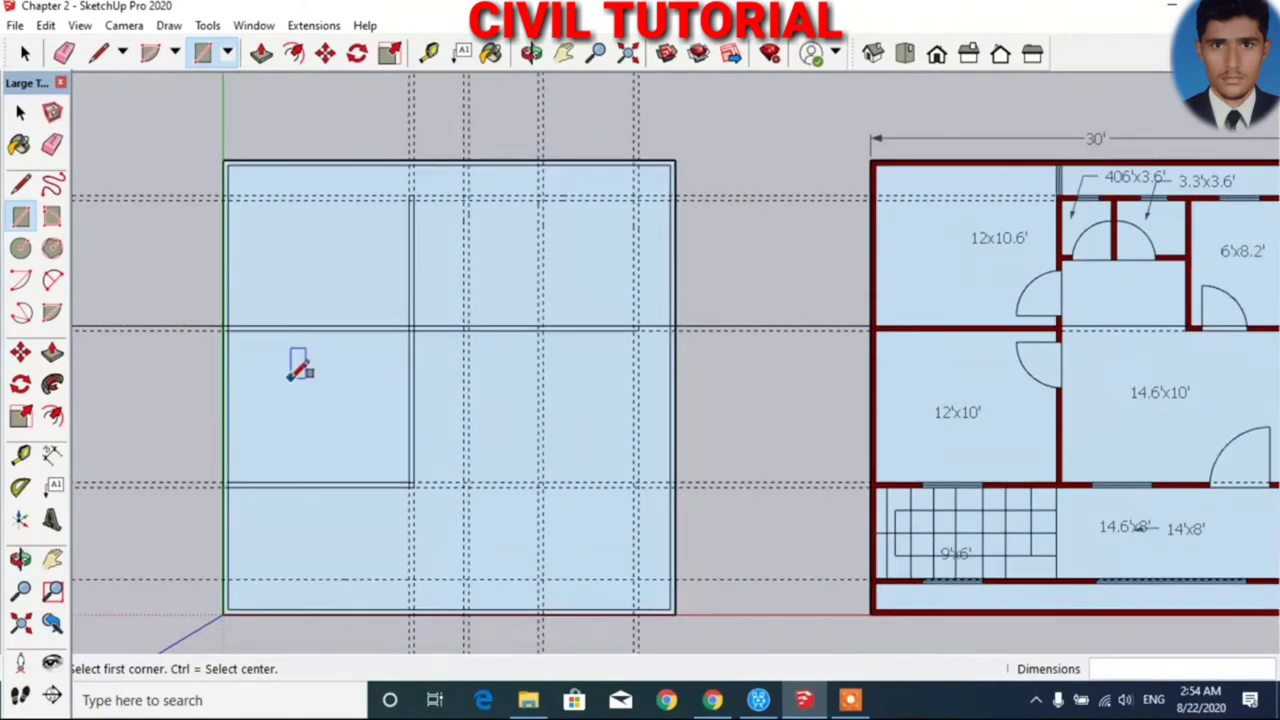
# - Draw the upper-right room's top wall and both side walls down to the middle wall
pyautogui.scroll(1, 548, 197)
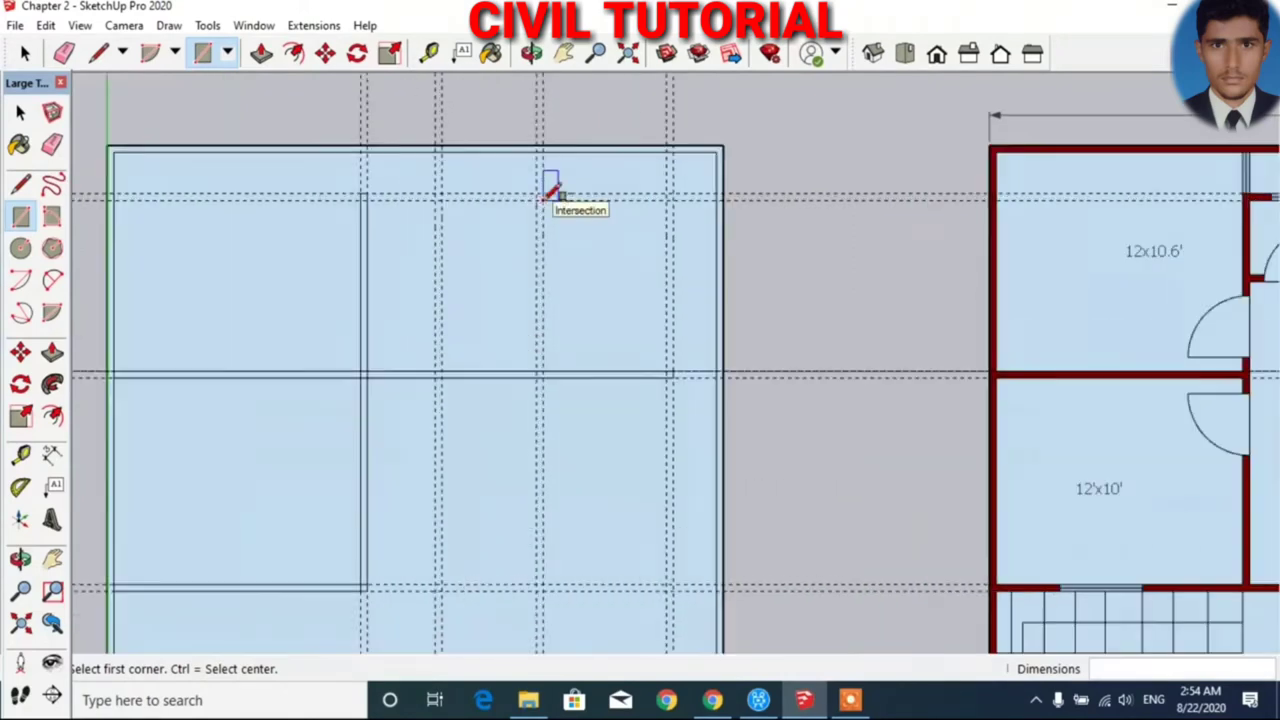
pyautogui.scroll(1, 548, 197)
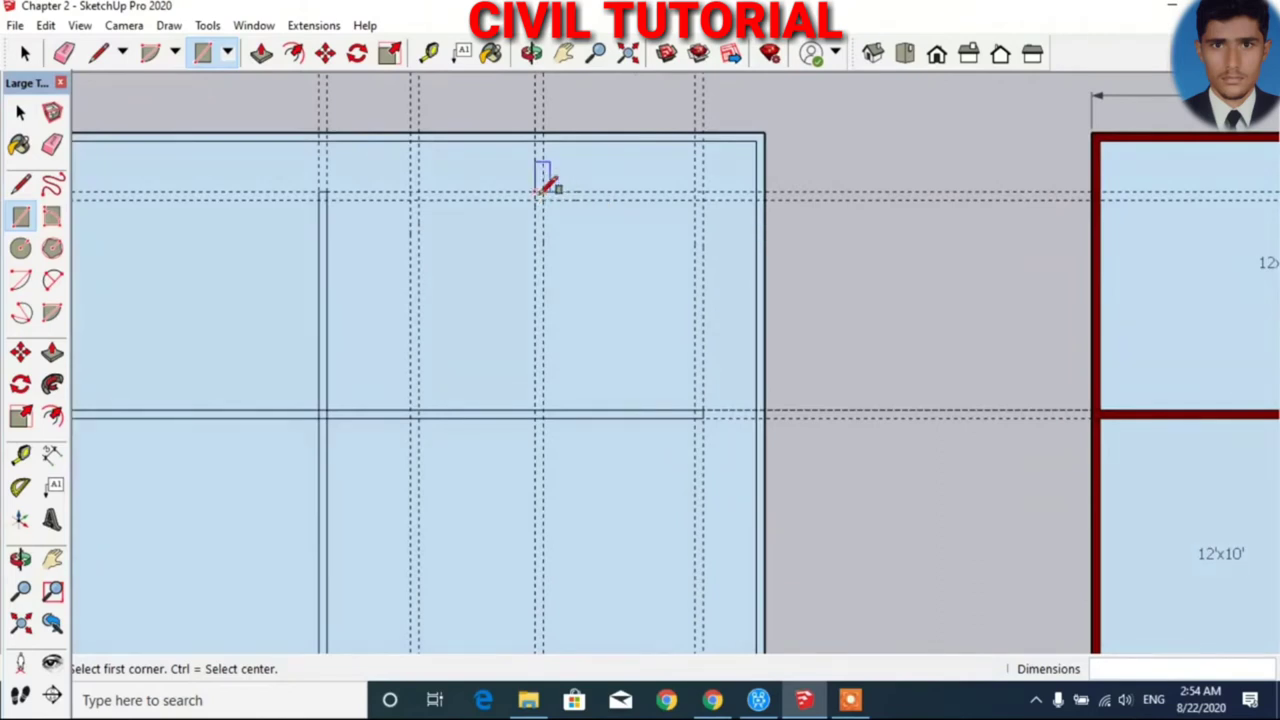
pyautogui.click(537, 194)
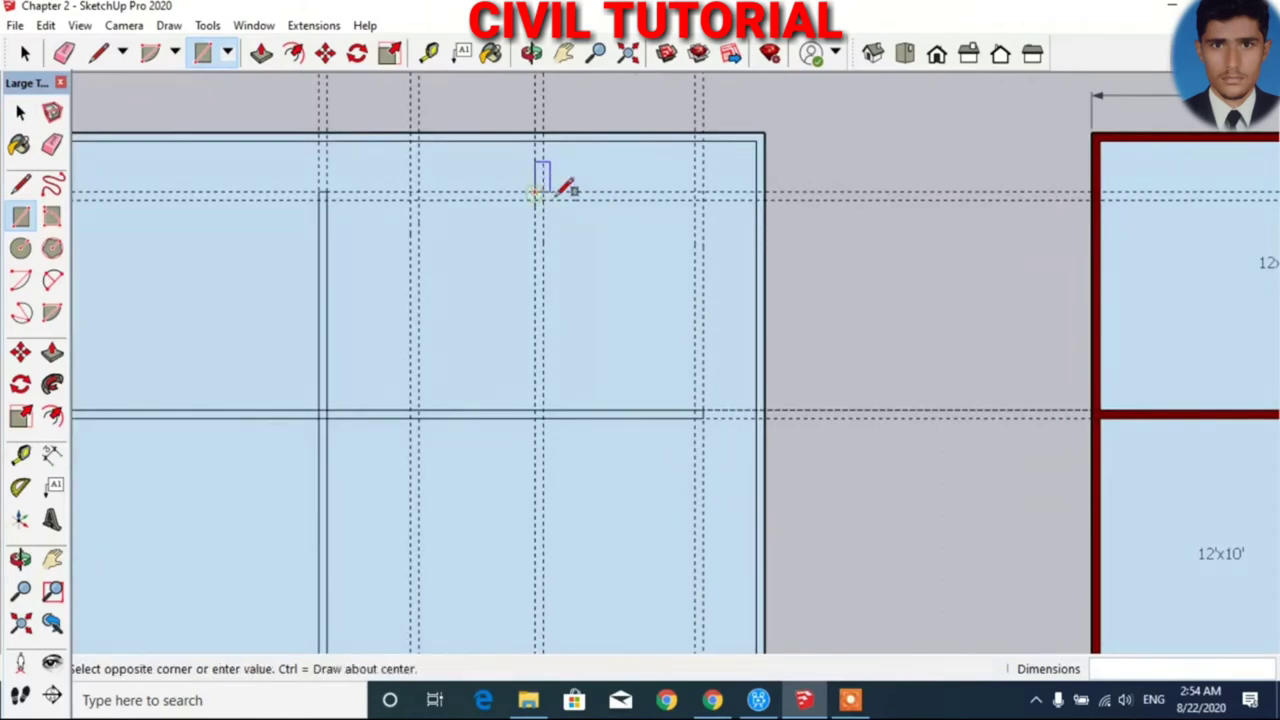
pyautogui.click(704, 197)
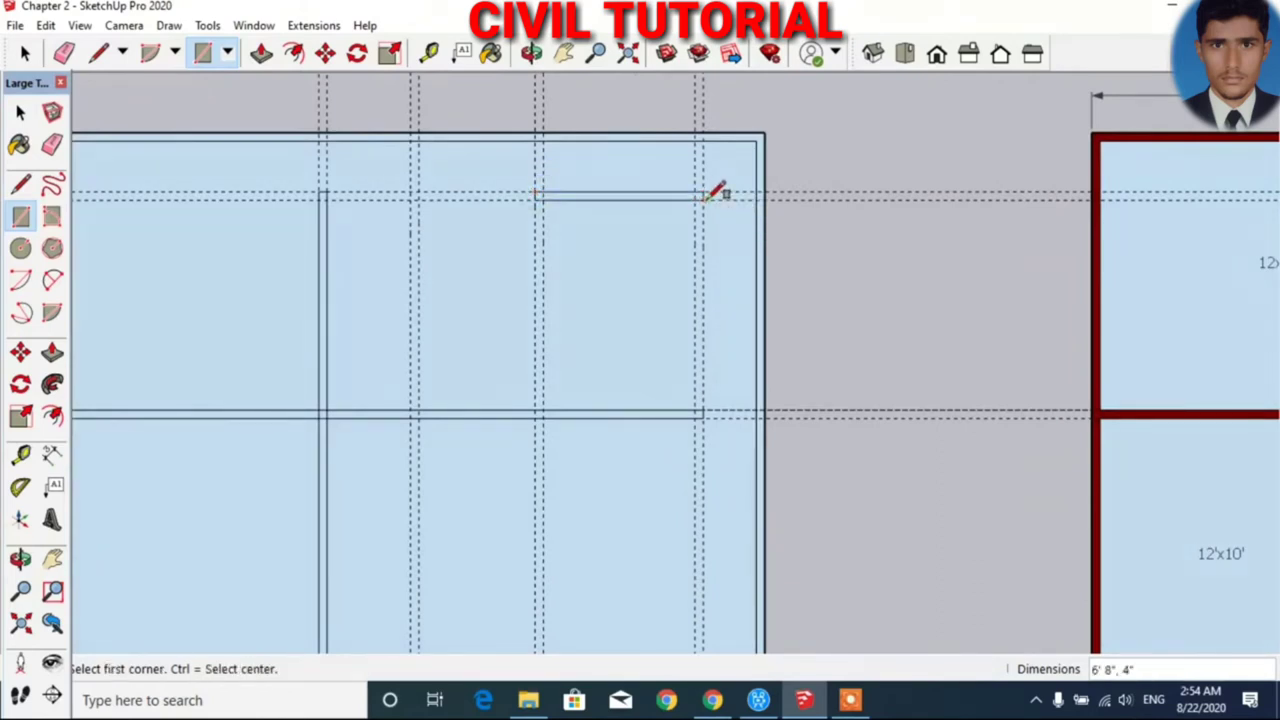
pyautogui.click(537, 197)
pyautogui.click(543, 414)
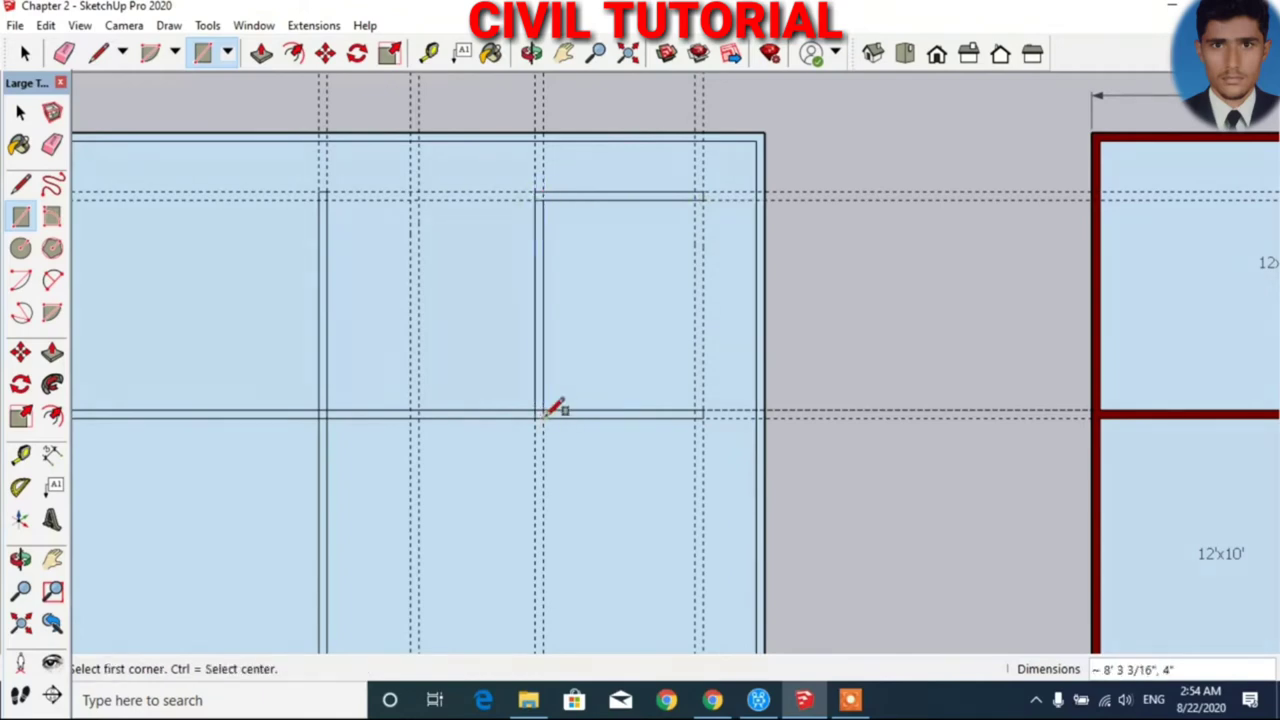
pyautogui.click(698, 197)
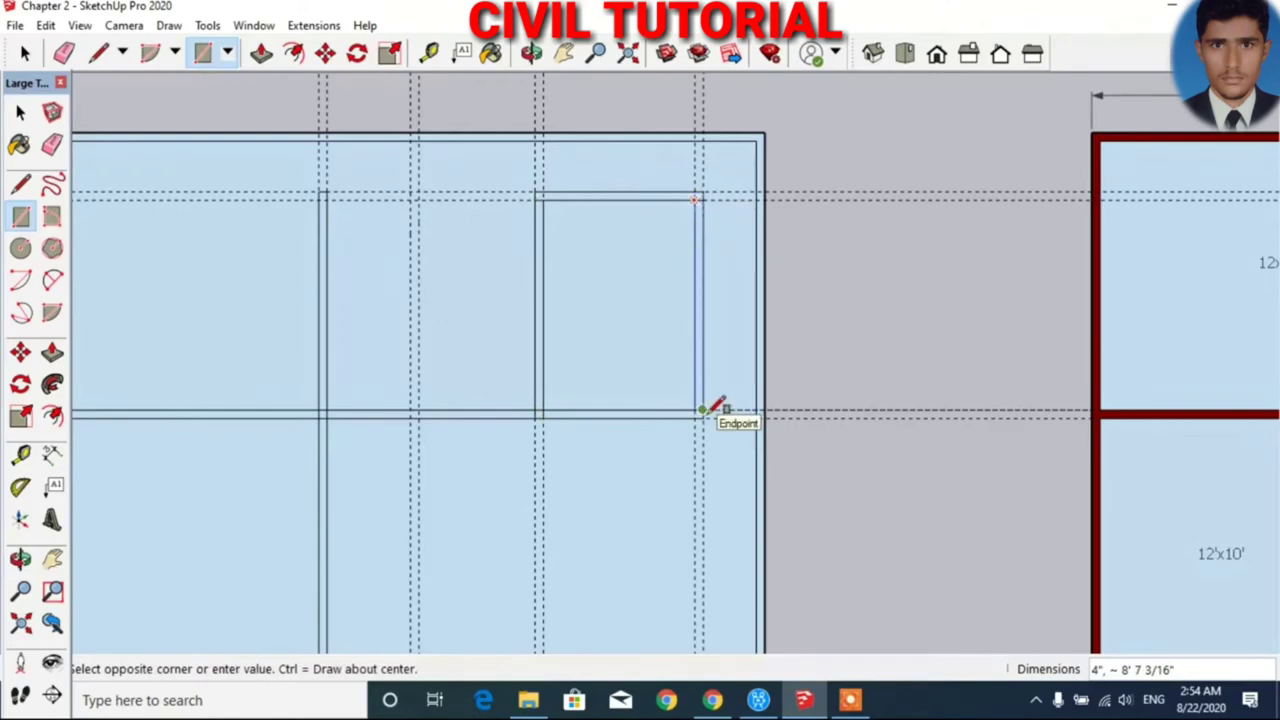
pyautogui.click(703, 414)
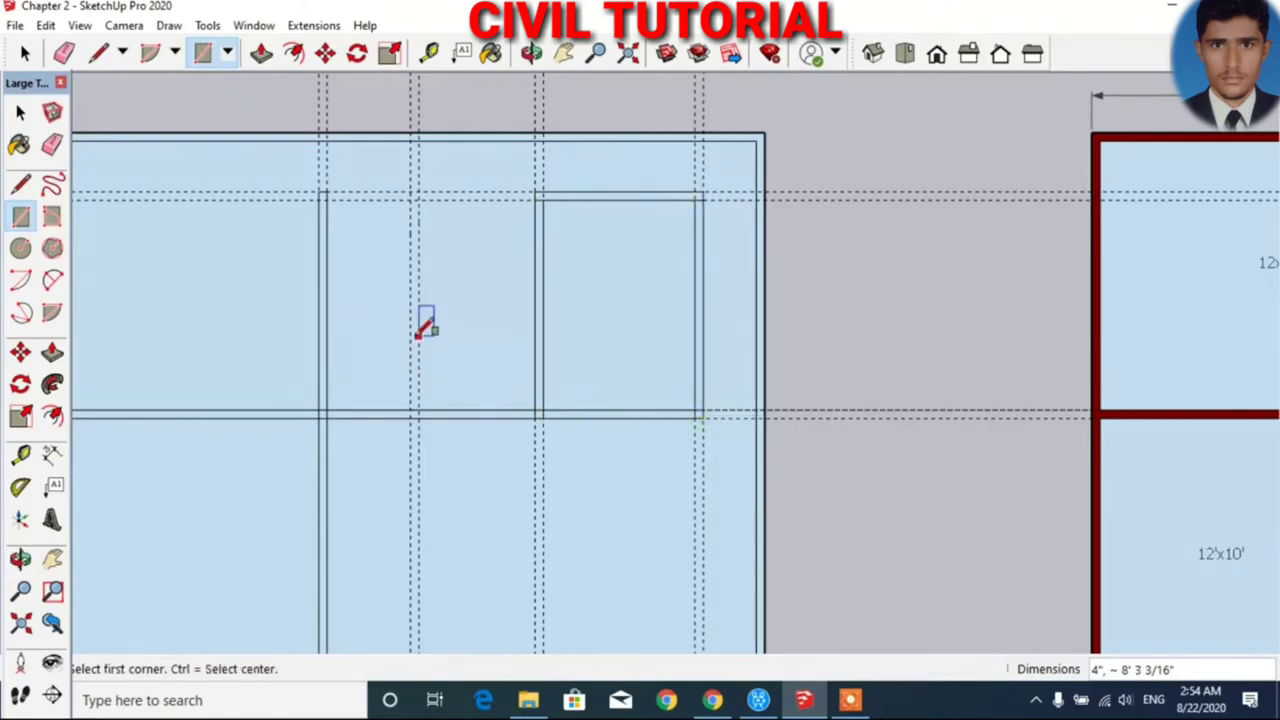
# - Begin measuring a new guide from the top inner guide with Tape Measure
pyautogui.scroll(-1, 490, 314)
pyautogui.scroll(-1, 584, 300)
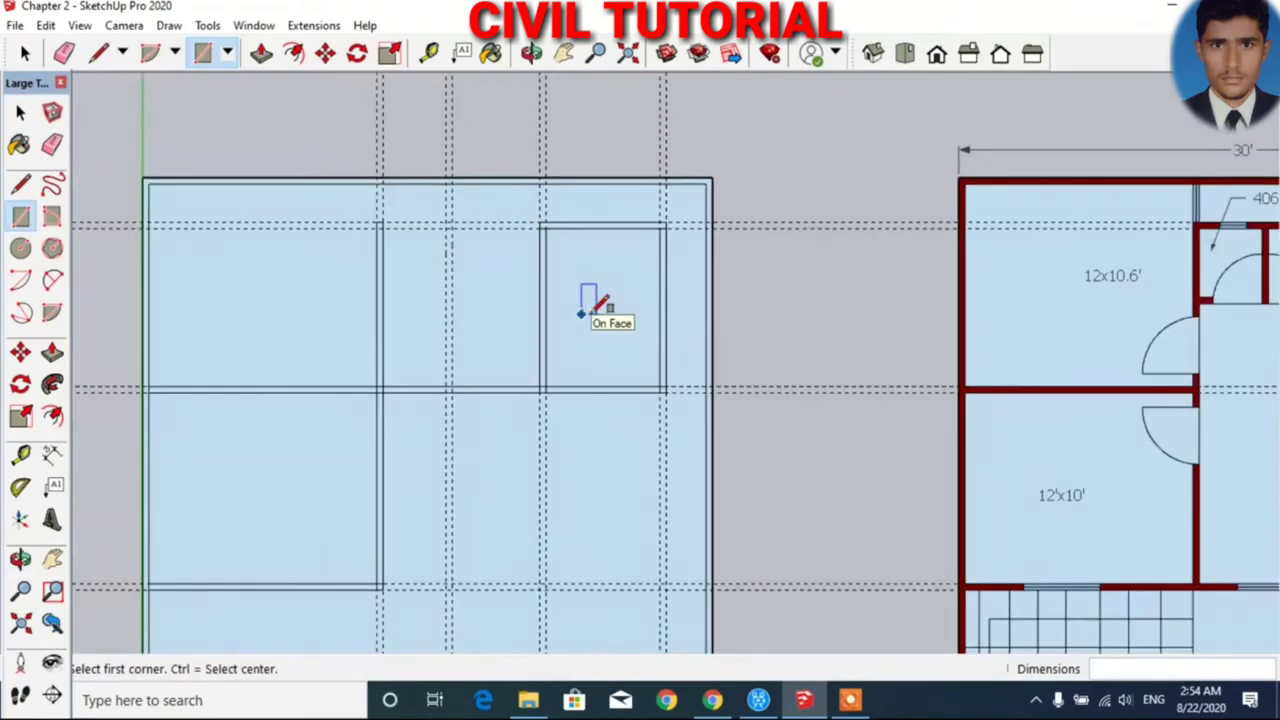
pyautogui.scroll(-1, 303, 250)
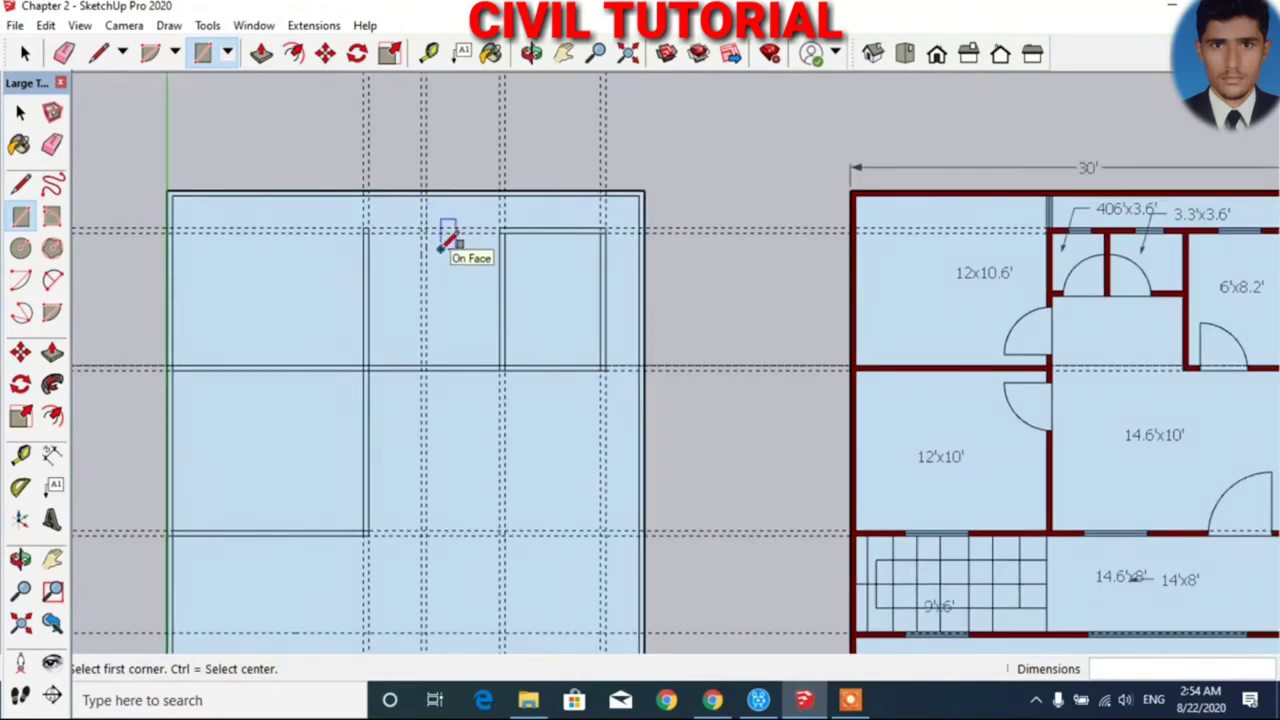
pyautogui.scroll(1, 447, 240)
pyautogui.scroll(1, 443, 237)
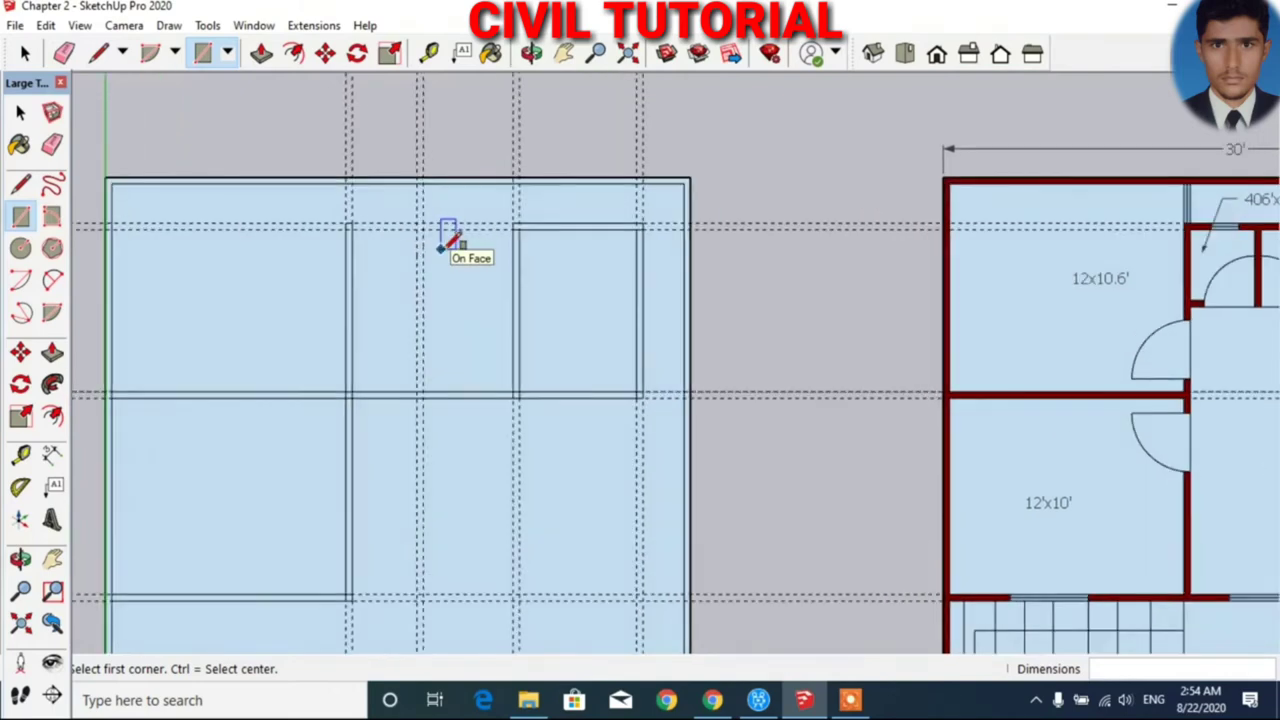
pyautogui.click(430, 57)
pyautogui.click(456, 224)
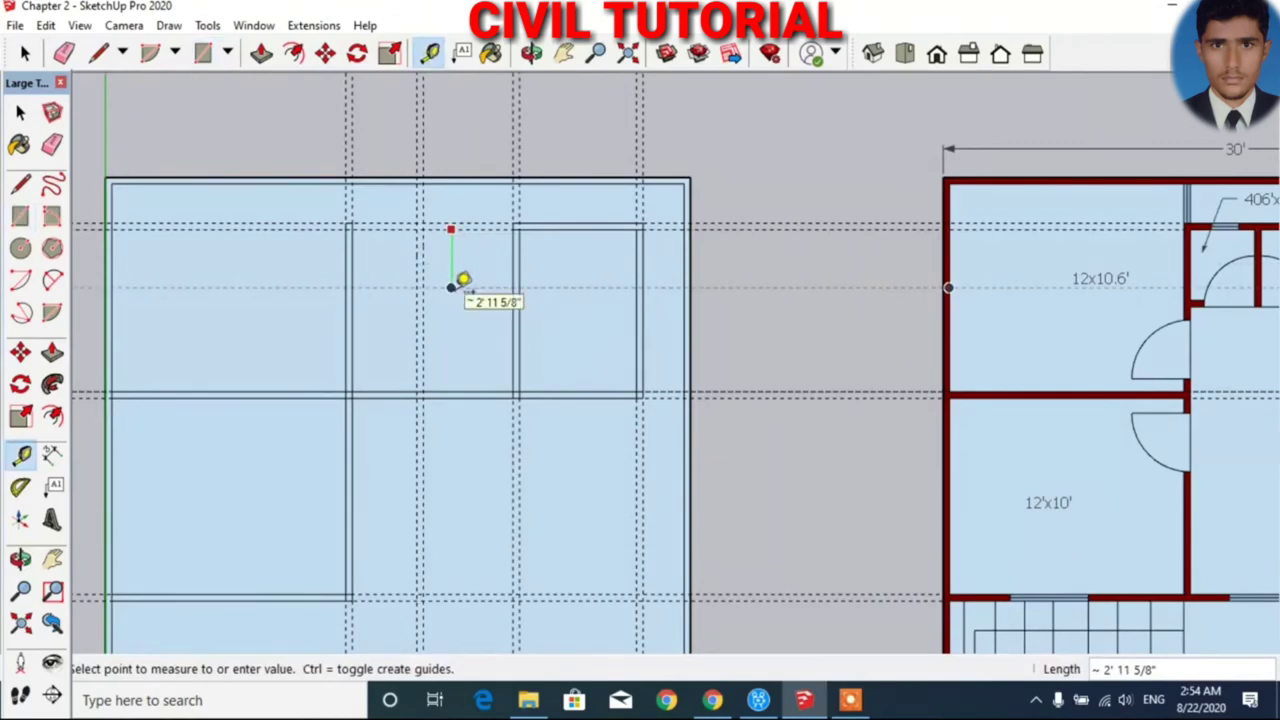
# - Add a horizontal guide 3.6' below the top inner guide and another 4 inches beneath it
pyautogui.scroll(-1, 452, 287)
pyautogui.scroll(-1, 452, 287)
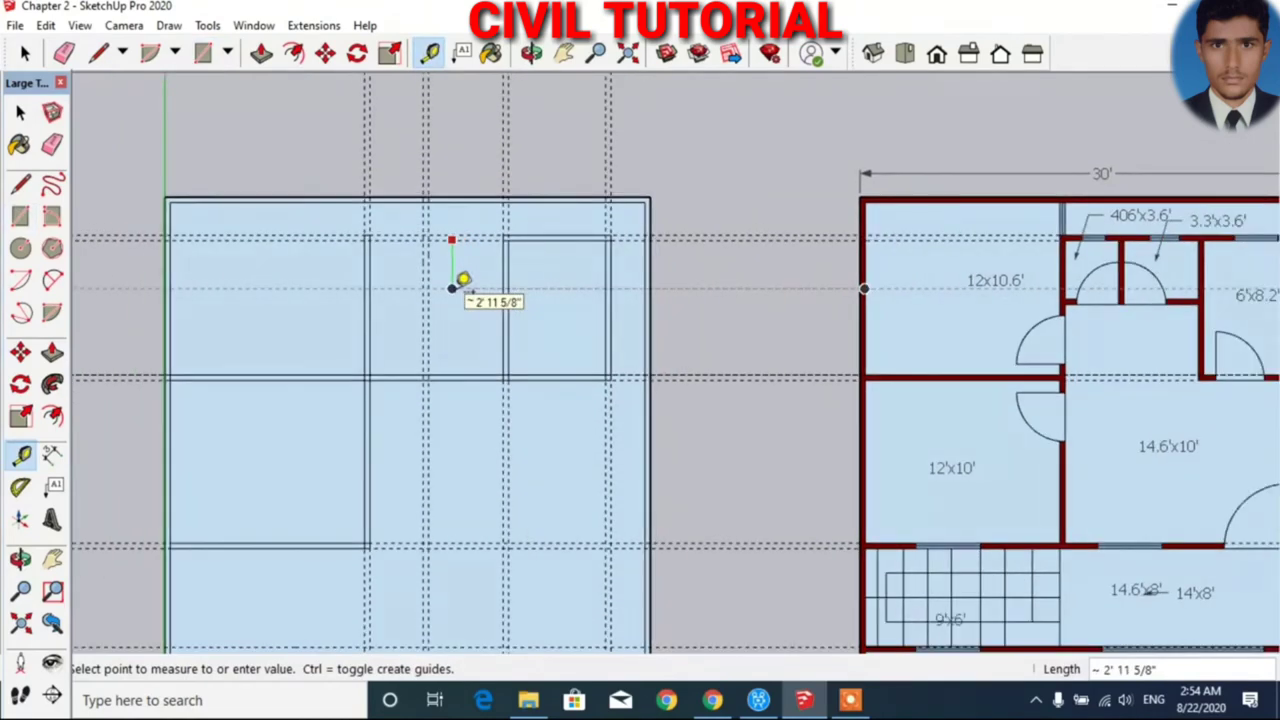
pyautogui.scroll(1, 452, 287)
pyautogui.write("3.6'")
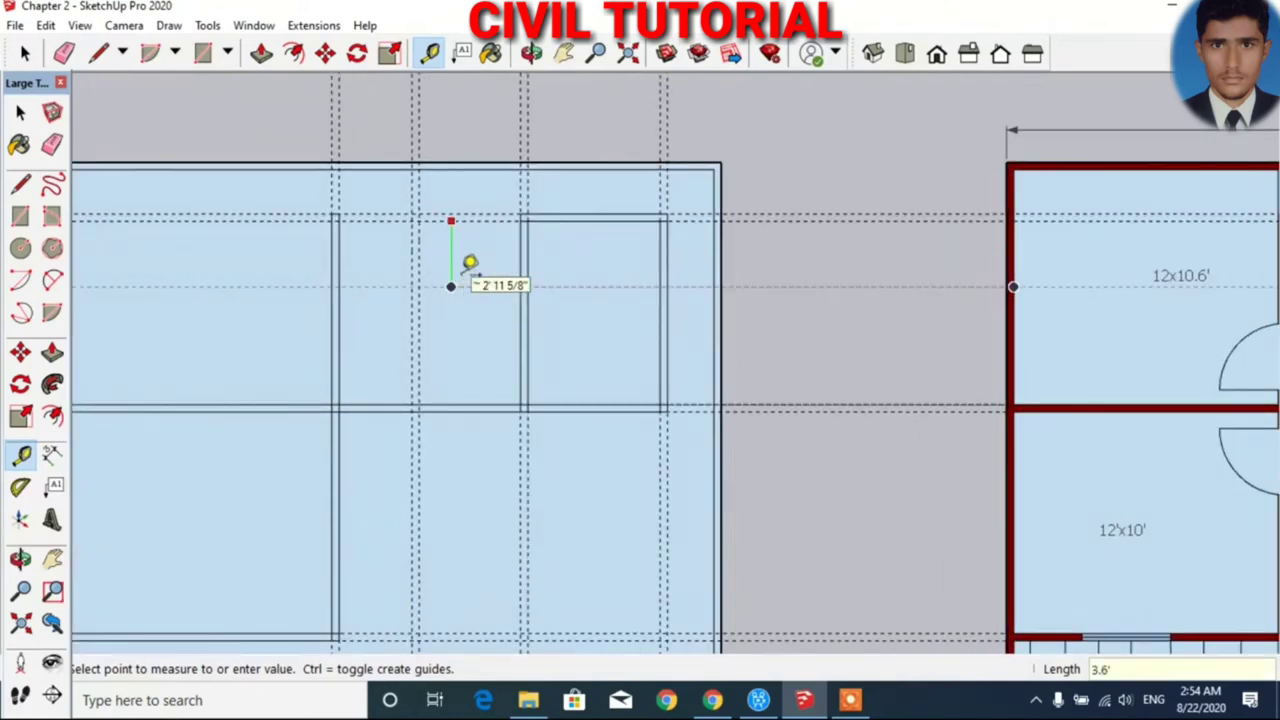
pyautogui.press('Return')
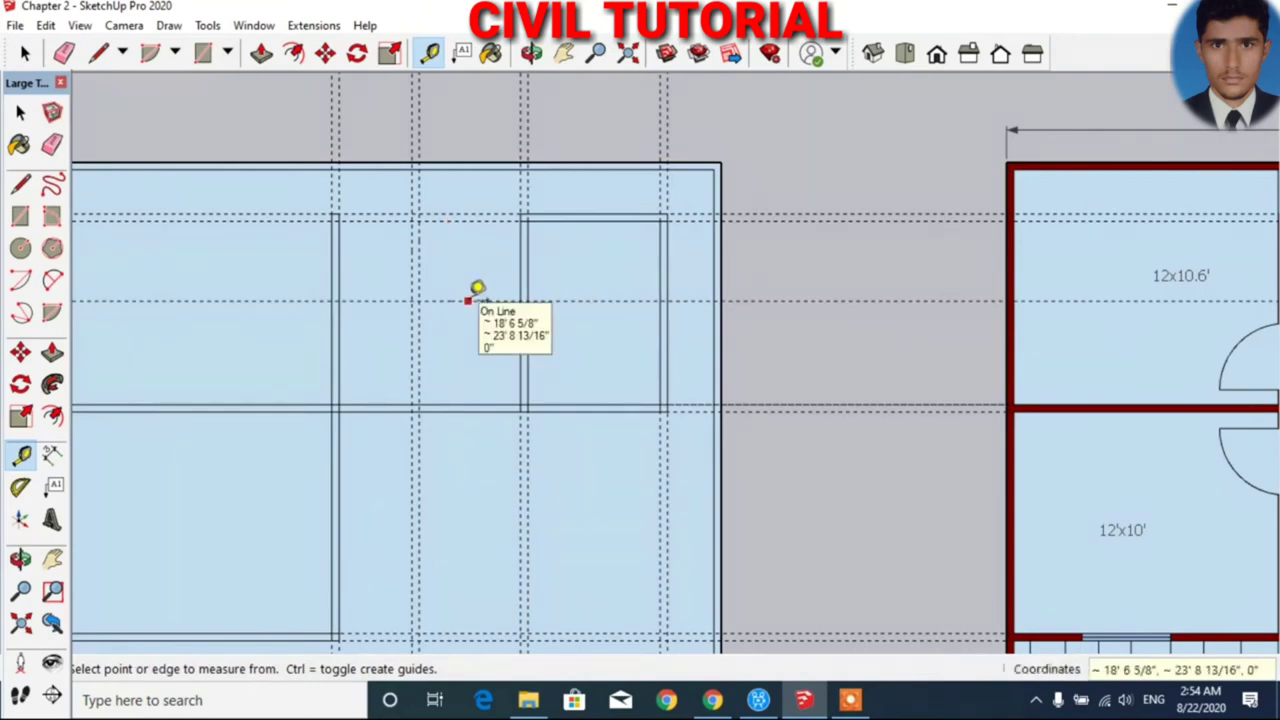
pyautogui.click(467, 300)
pyautogui.write('4')
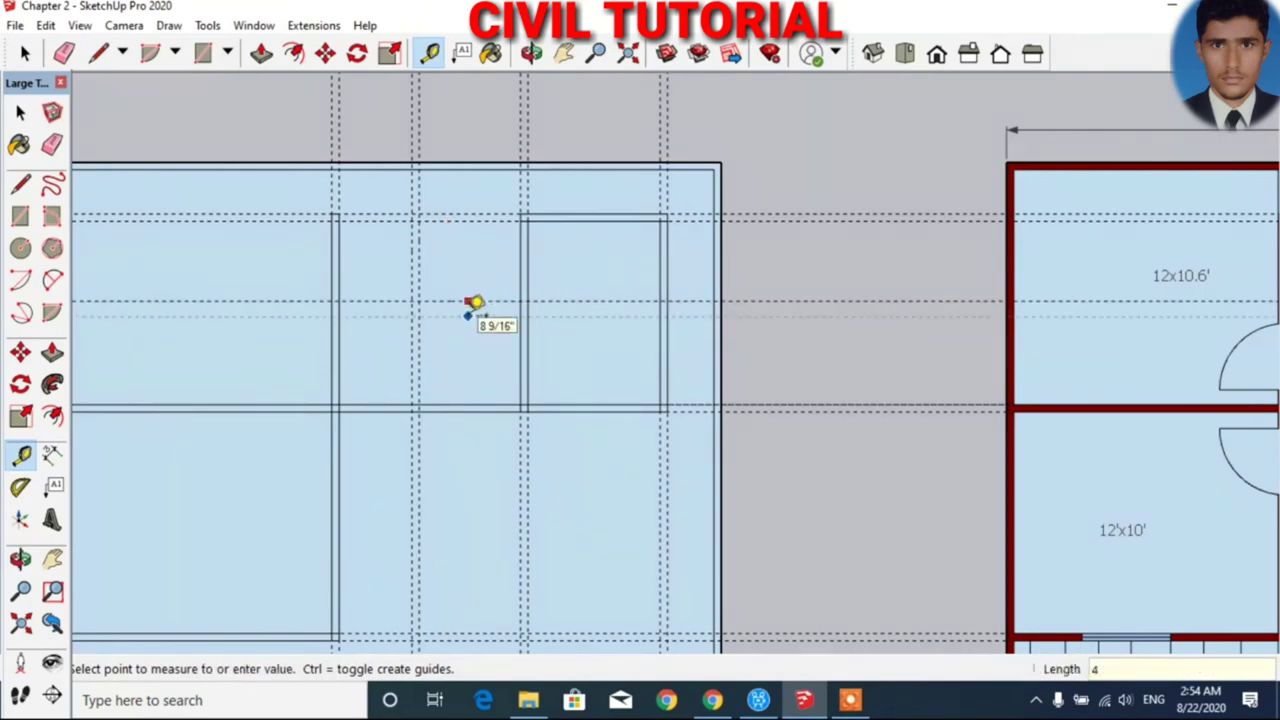
pyautogui.press('Return')
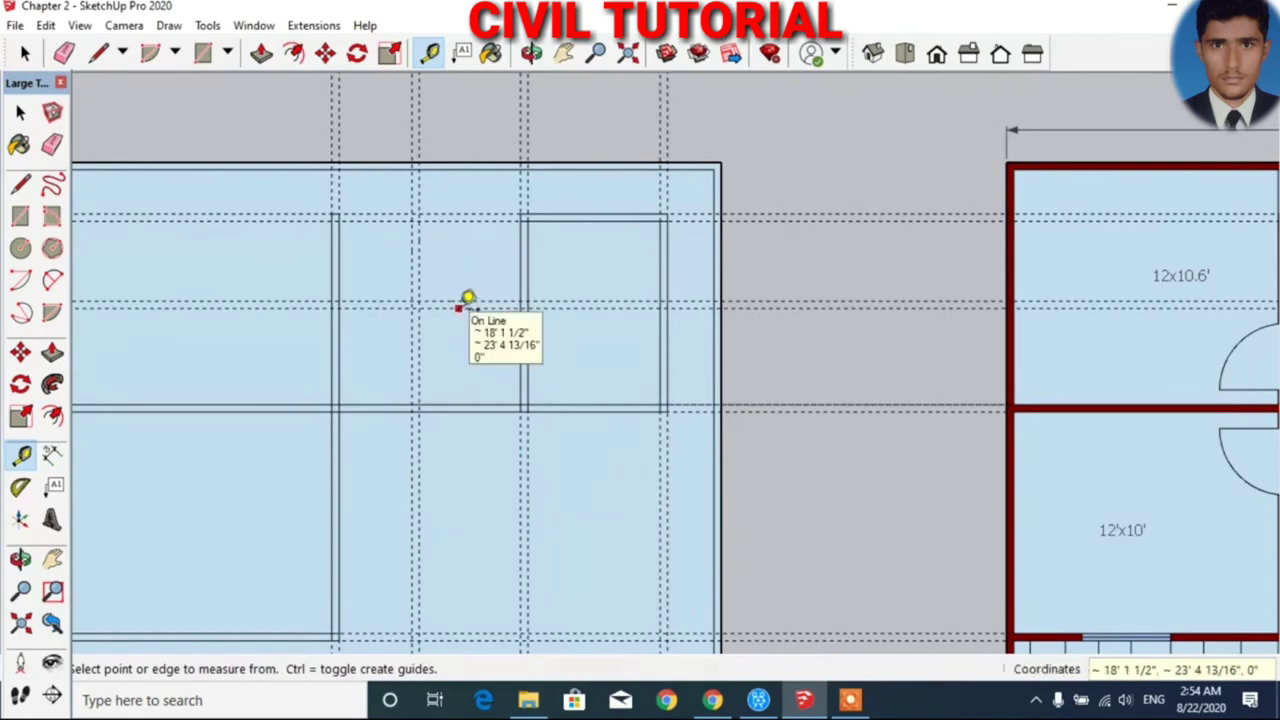
pyautogui.scroll(-1, 465, 297)
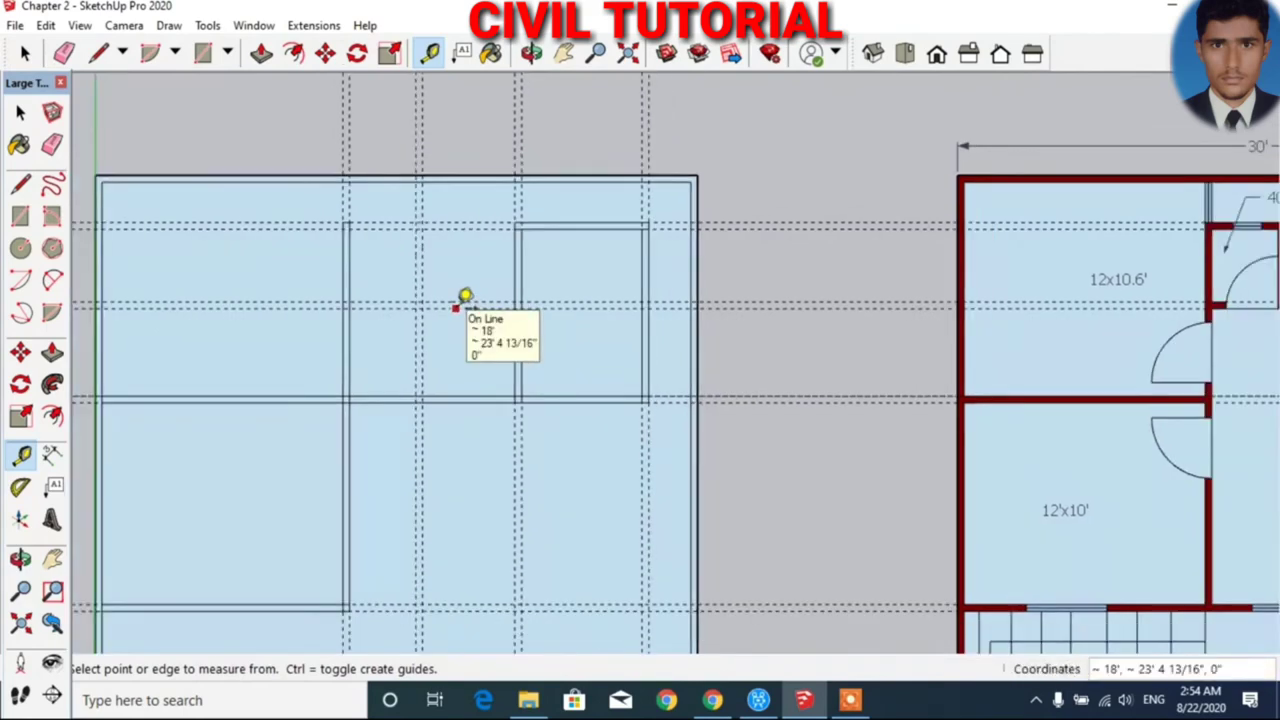
pyautogui.scroll(-1, 463, 297)
pyautogui.scroll(1, 462, 297)
pyautogui.scroll(2, 460, 294)
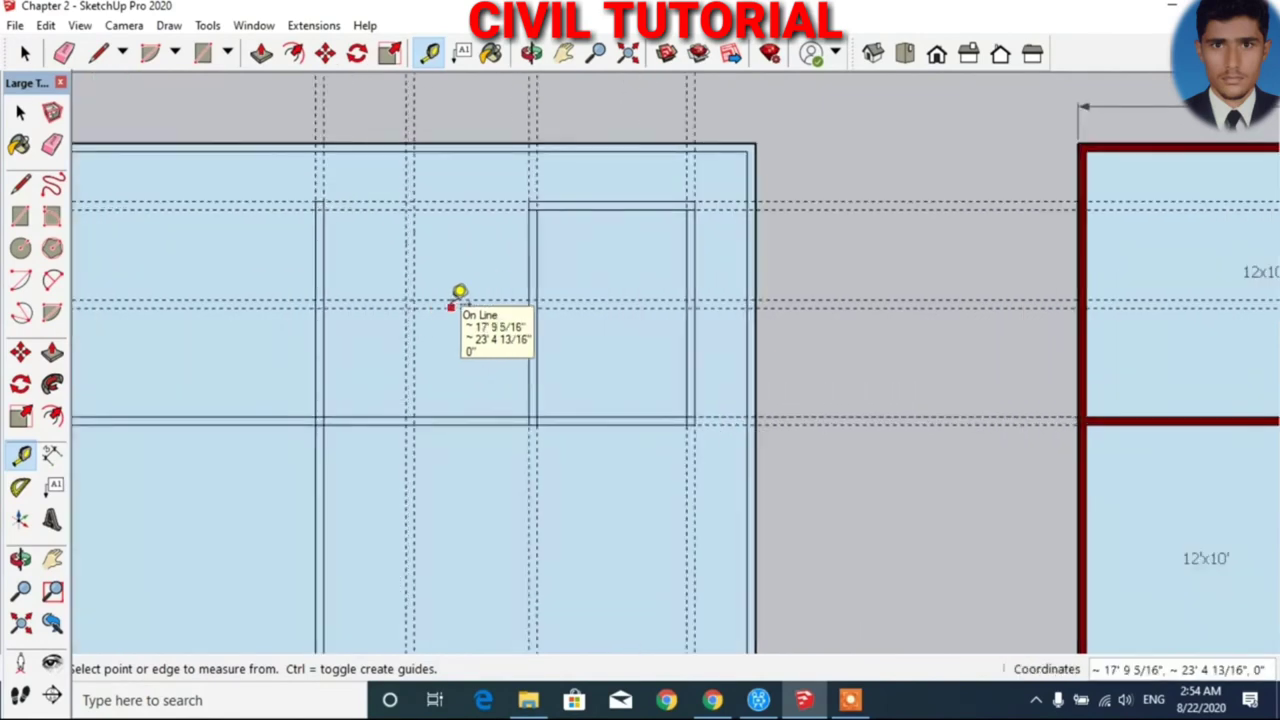
pyautogui.scroll(1, 458, 296)
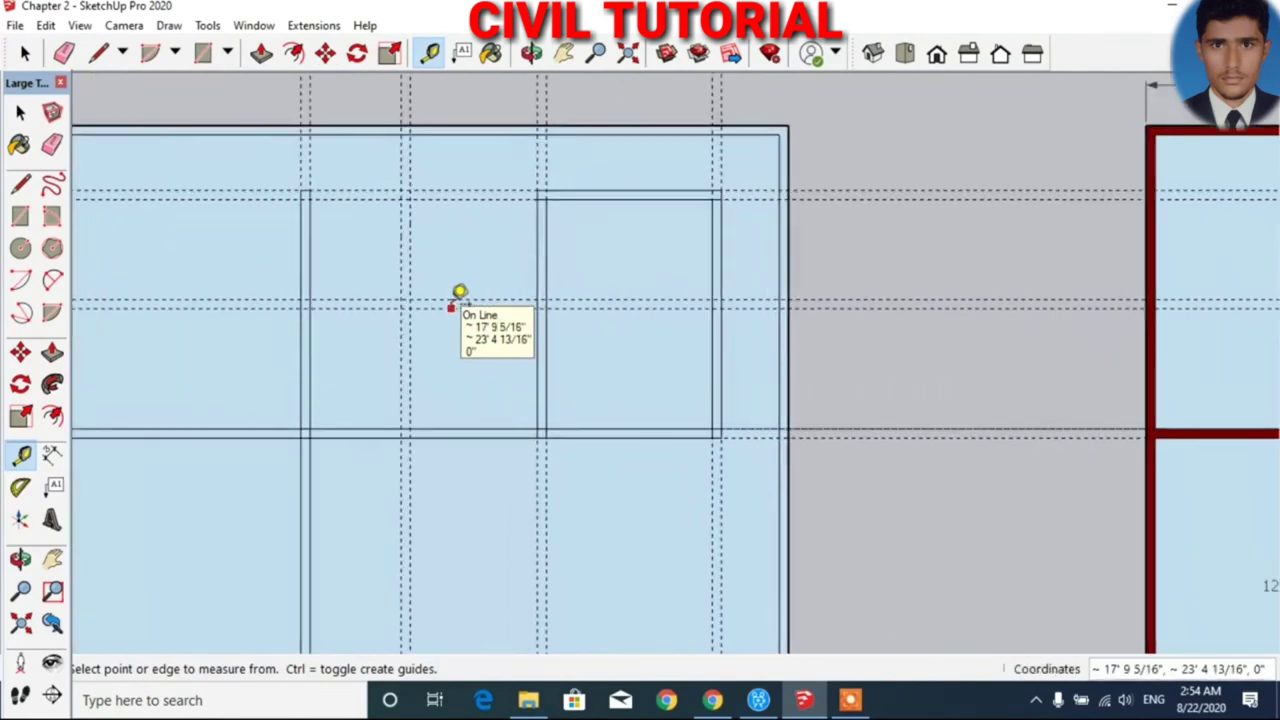
# - Trace the top wall extension, a short vertical wall, and a horizontal wall along the new guides
pyautogui.click(202, 53)
pyautogui.click(308, 192)
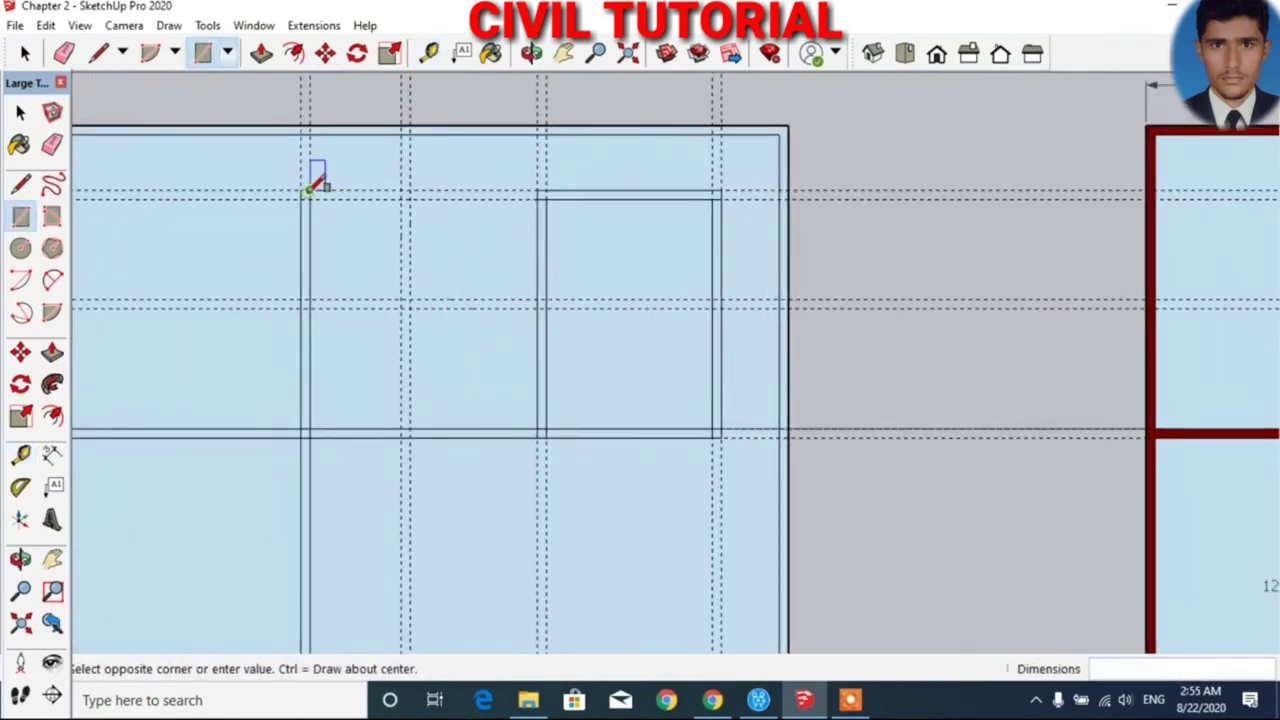
pyautogui.click(538, 197)
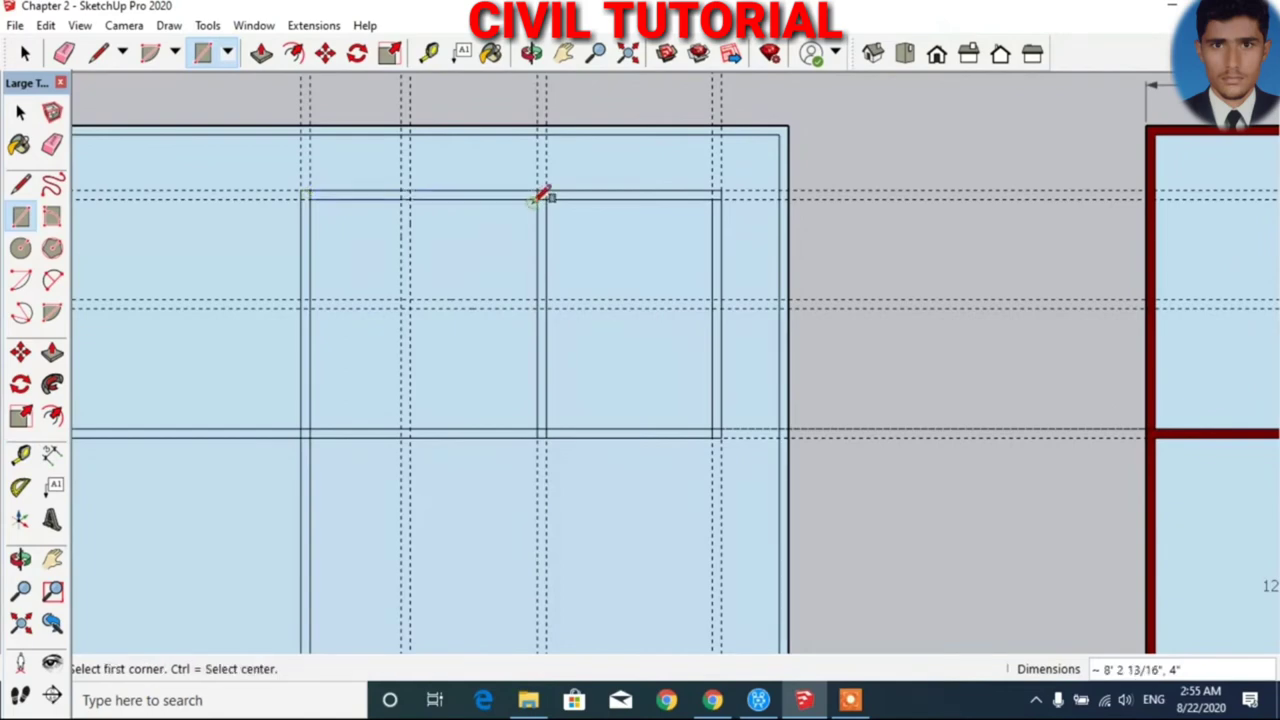
pyautogui.click(403, 197)
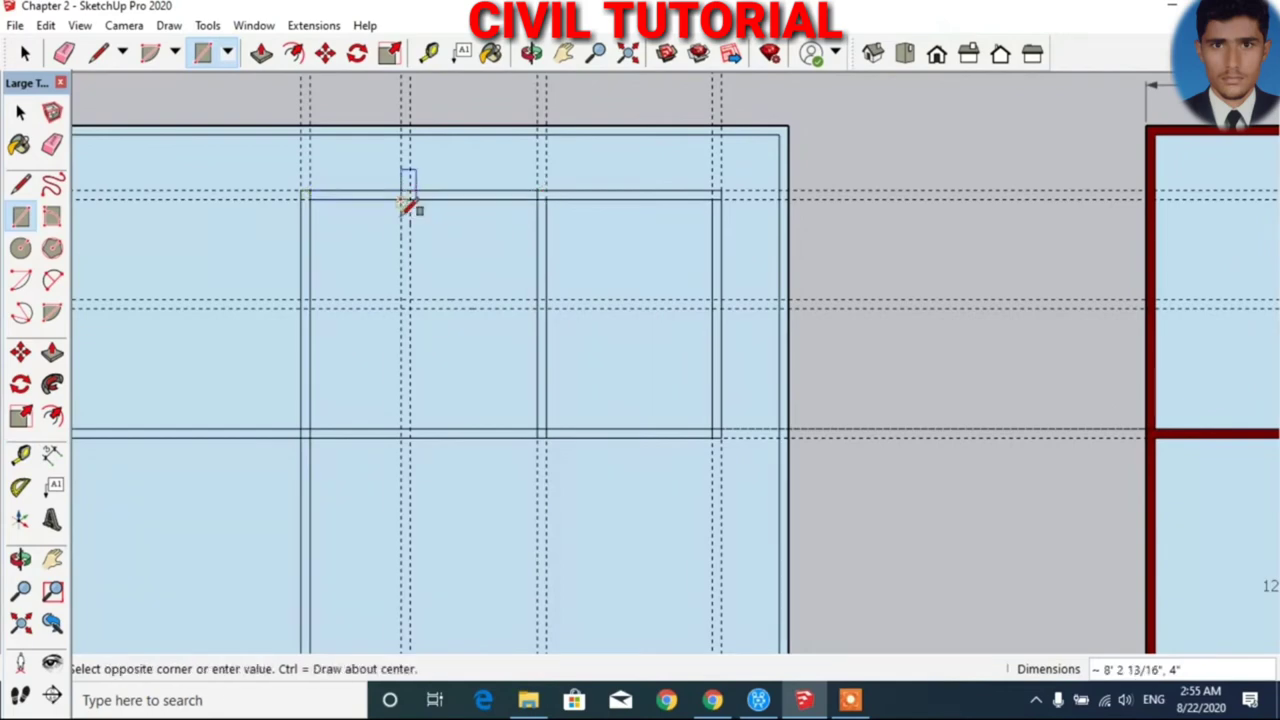
pyautogui.click(409, 307)
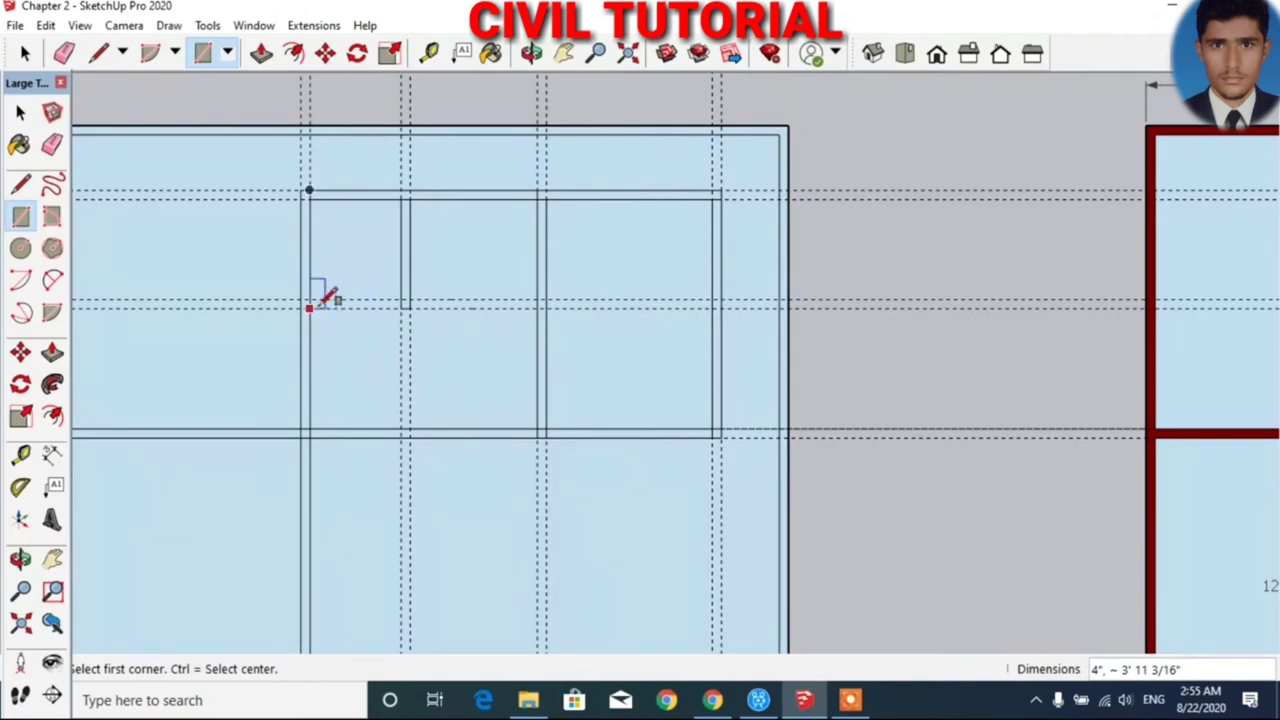
pyautogui.click(309, 306)
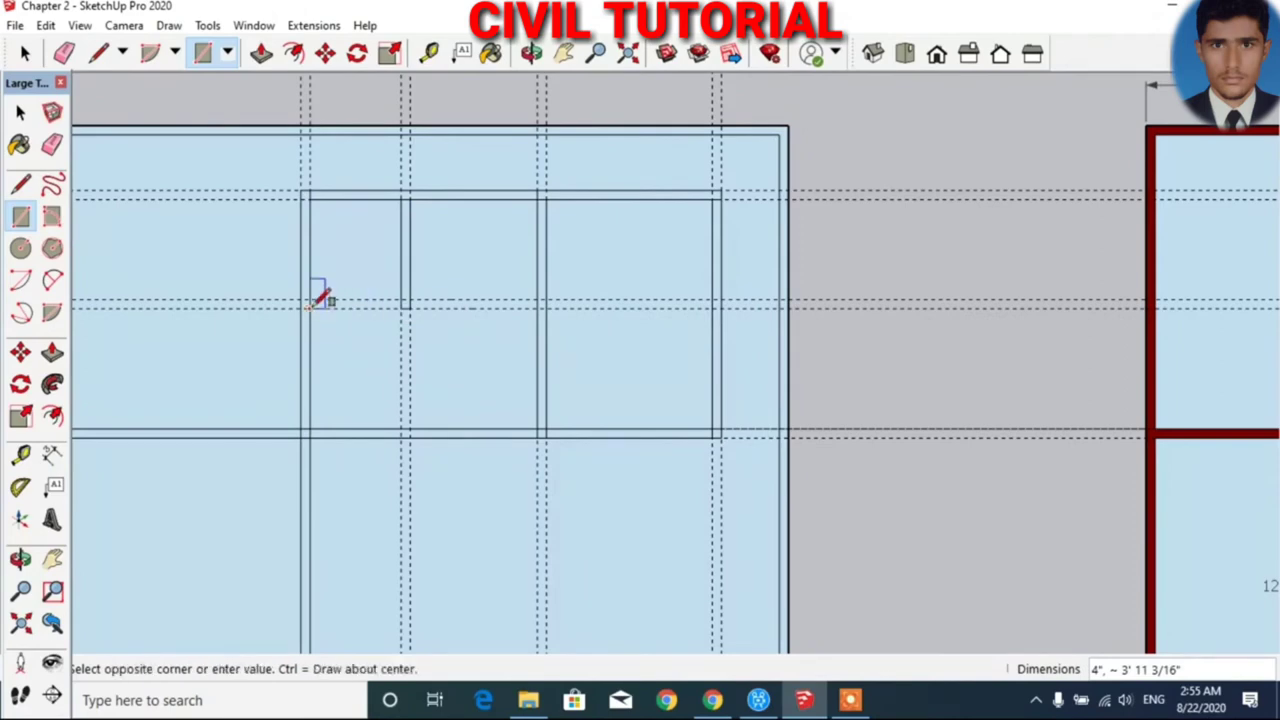
pyautogui.click(539, 304)
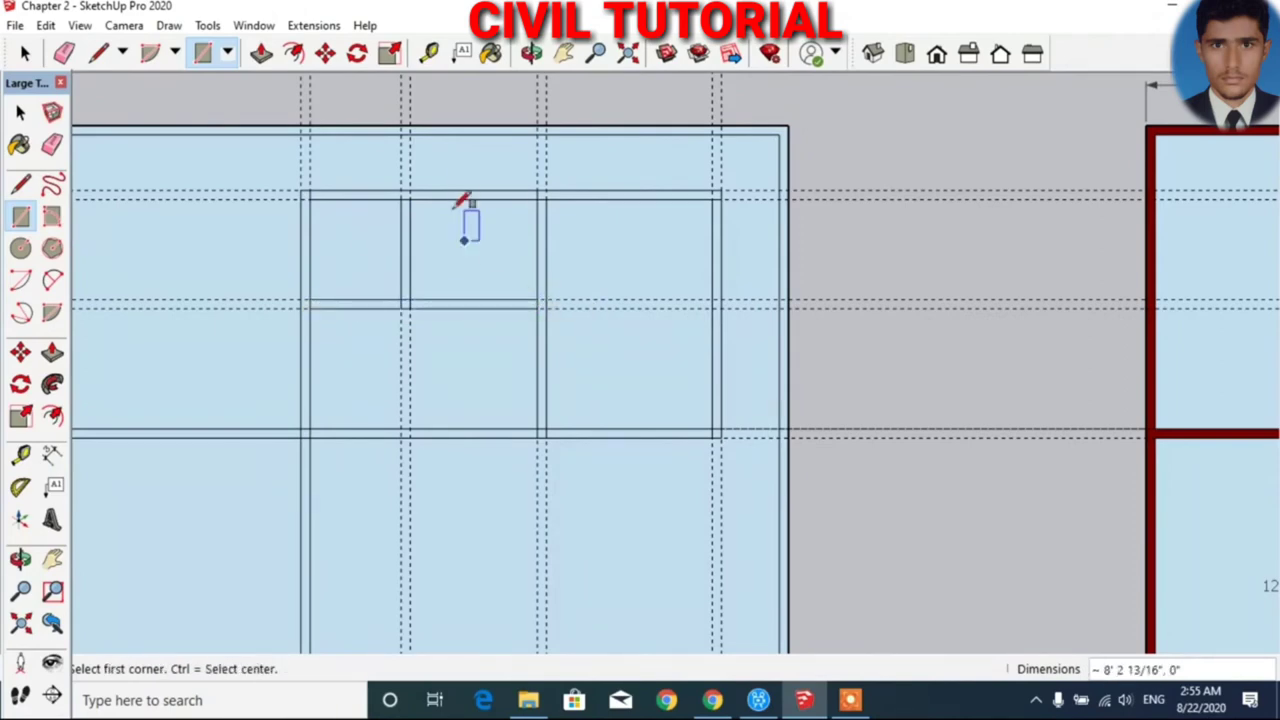
# - Draw a 4" by 2' wall piece at the slab's top edge
pyautogui.scroll(-1, 462, 195)
pyautogui.scroll(-1, 458, 215)
pyautogui.scroll(-1, 462, 224)
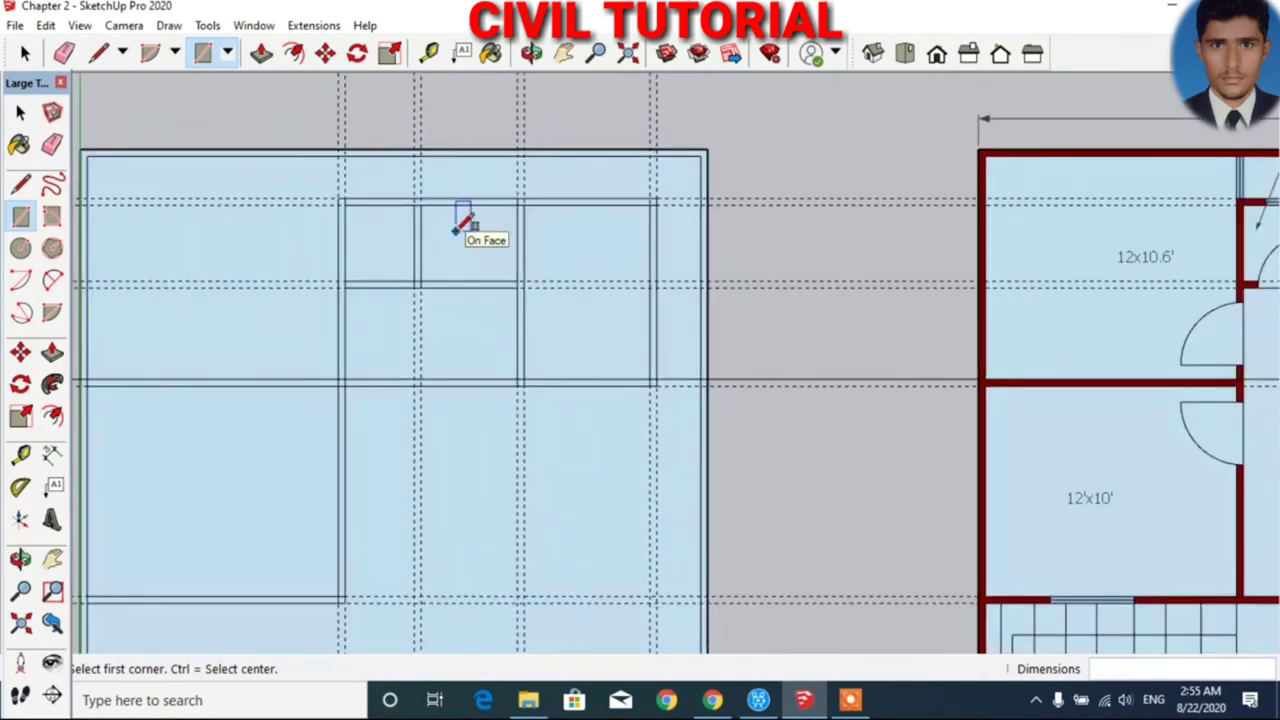
pyautogui.scroll(-1, 462, 224)
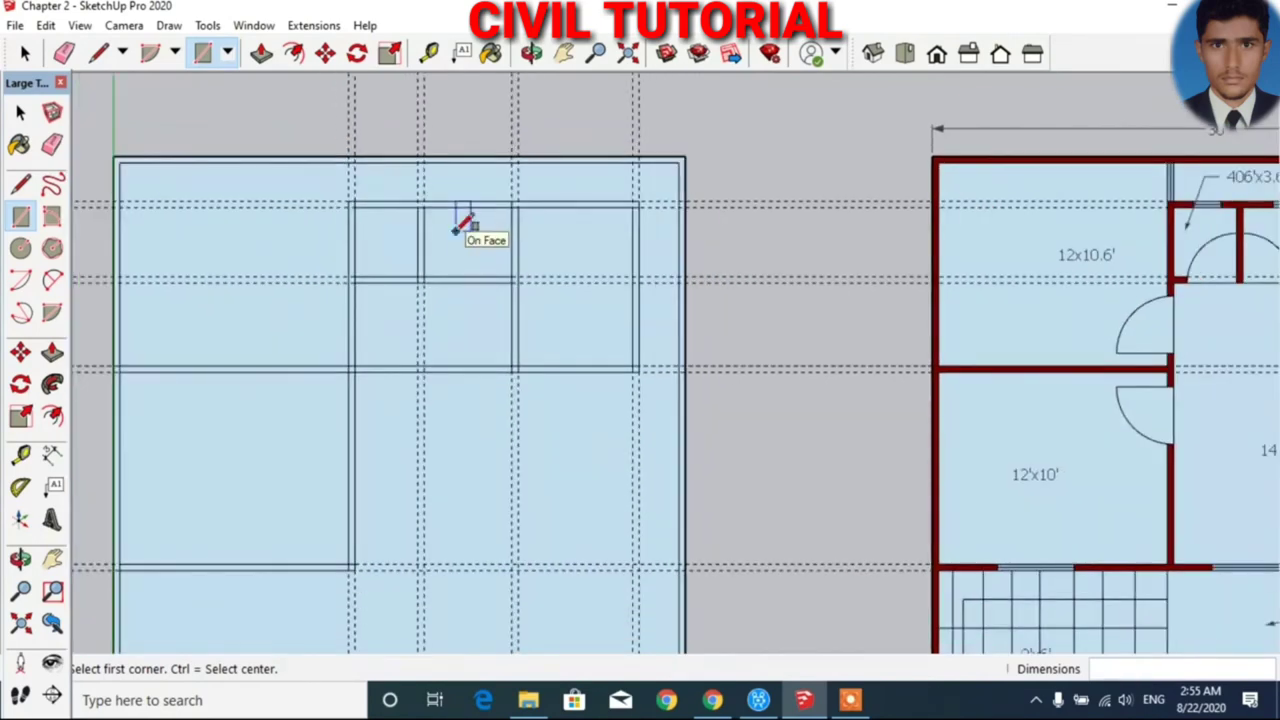
pyautogui.scroll(-1, 462, 224)
pyautogui.scroll(-1, 462, 224)
pyautogui.scroll(1, 462, 224)
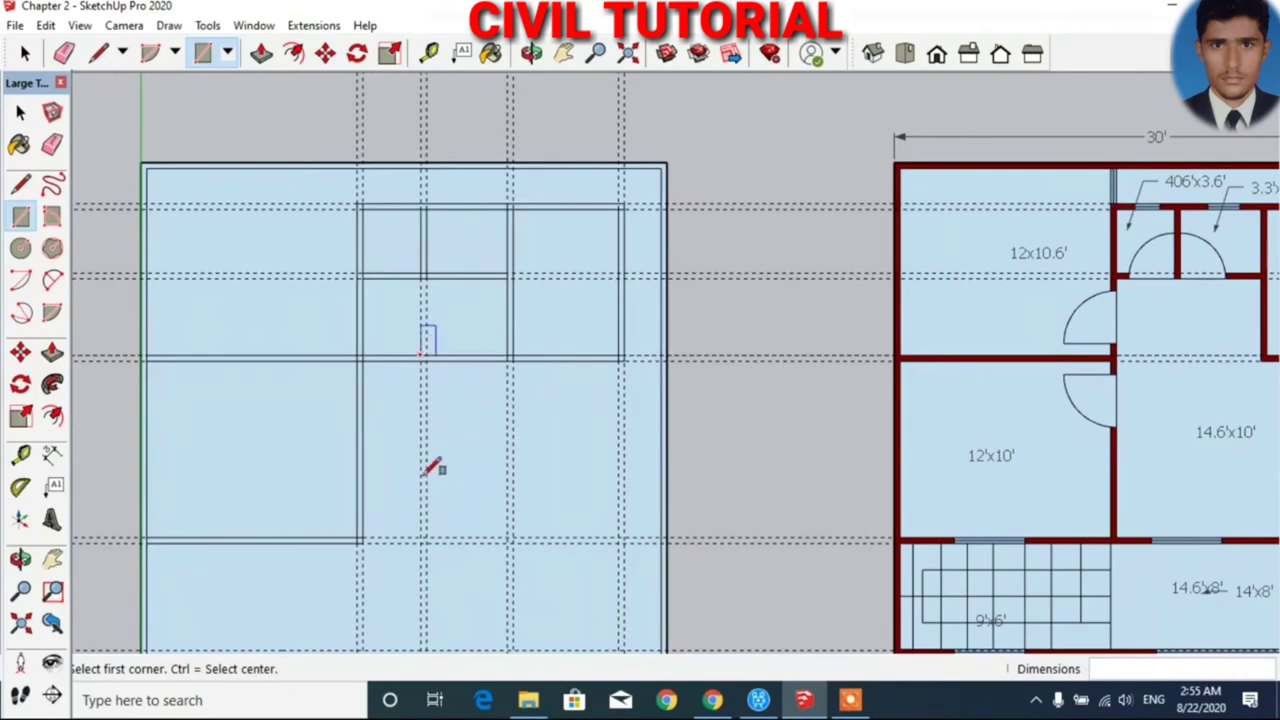
pyautogui.scroll(-2, 410, 228)
pyautogui.scroll(2, 372, 210)
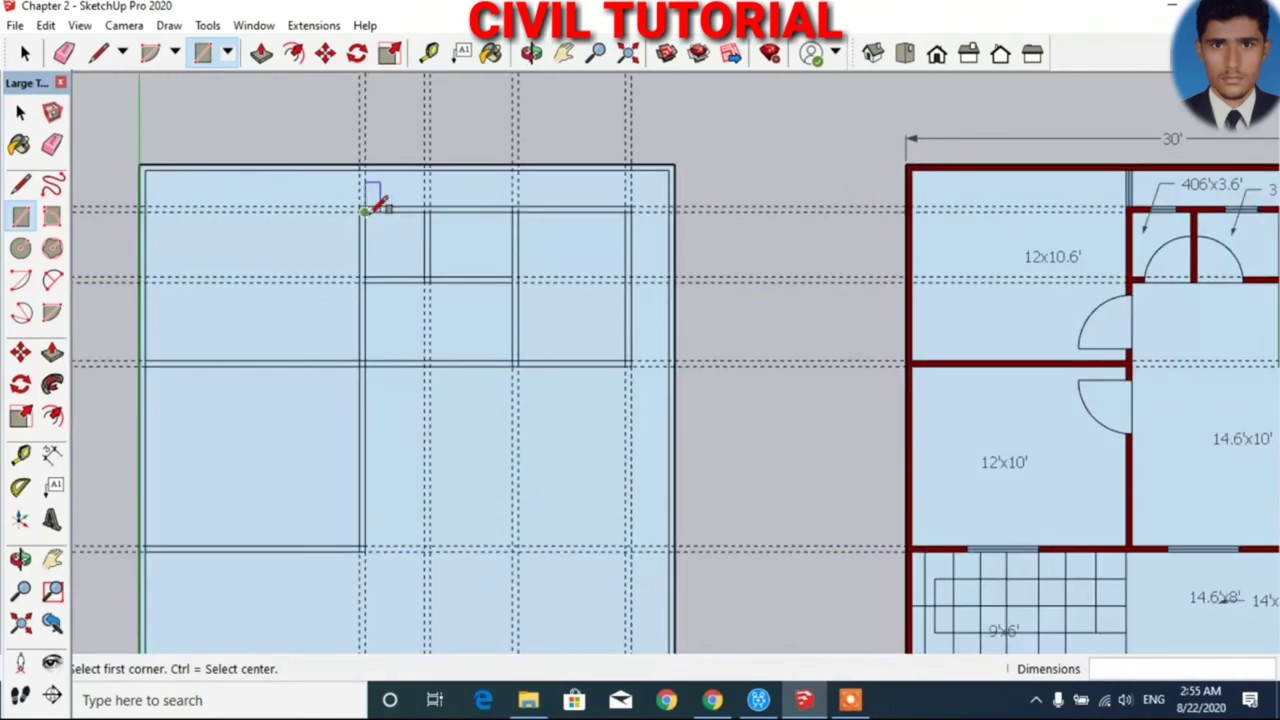
pyautogui.scroll(1, 365, 210)
pyautogui.scroll(2, 365, 210)
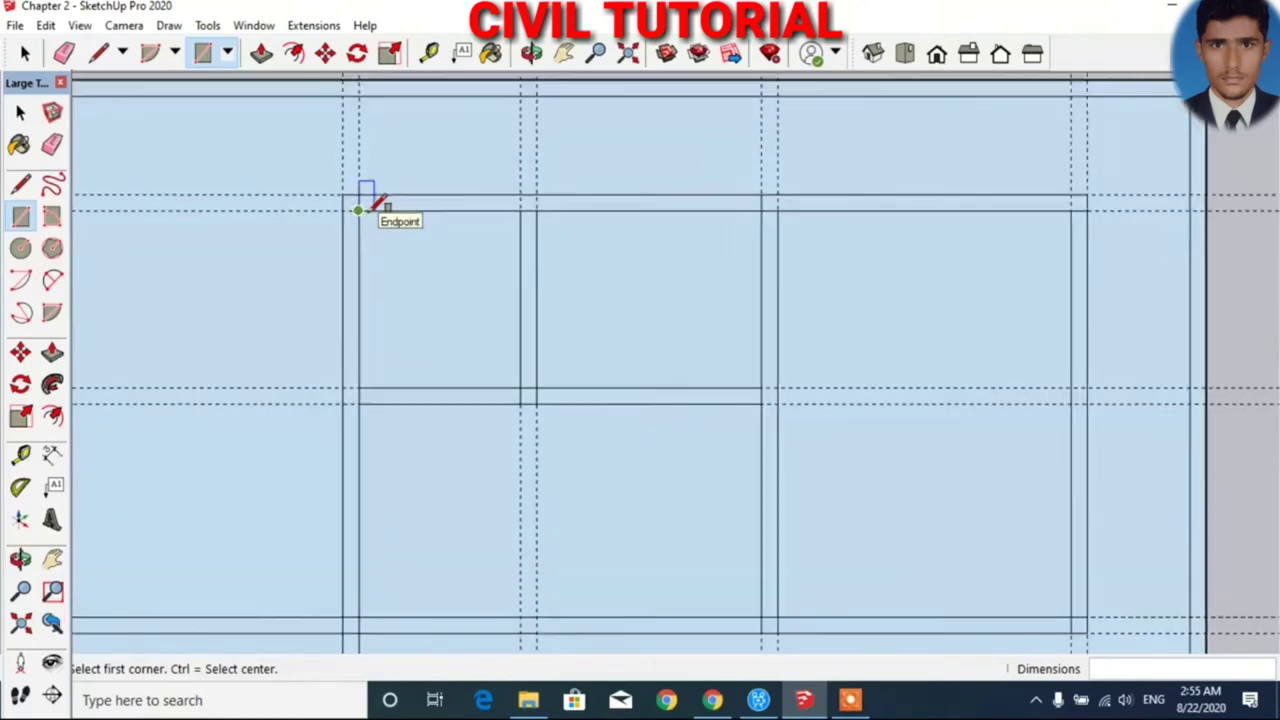
pyautogui.scroll(-1, 362, 211)
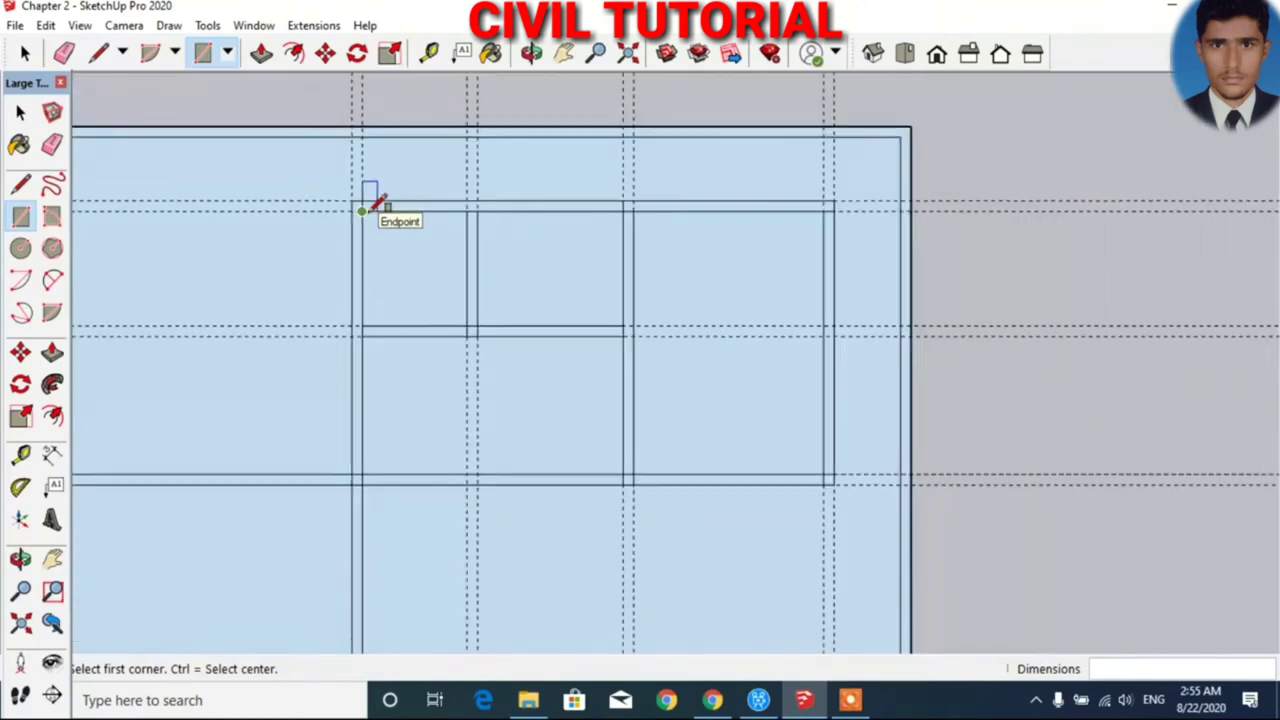
pyautogui.click(352, 134)
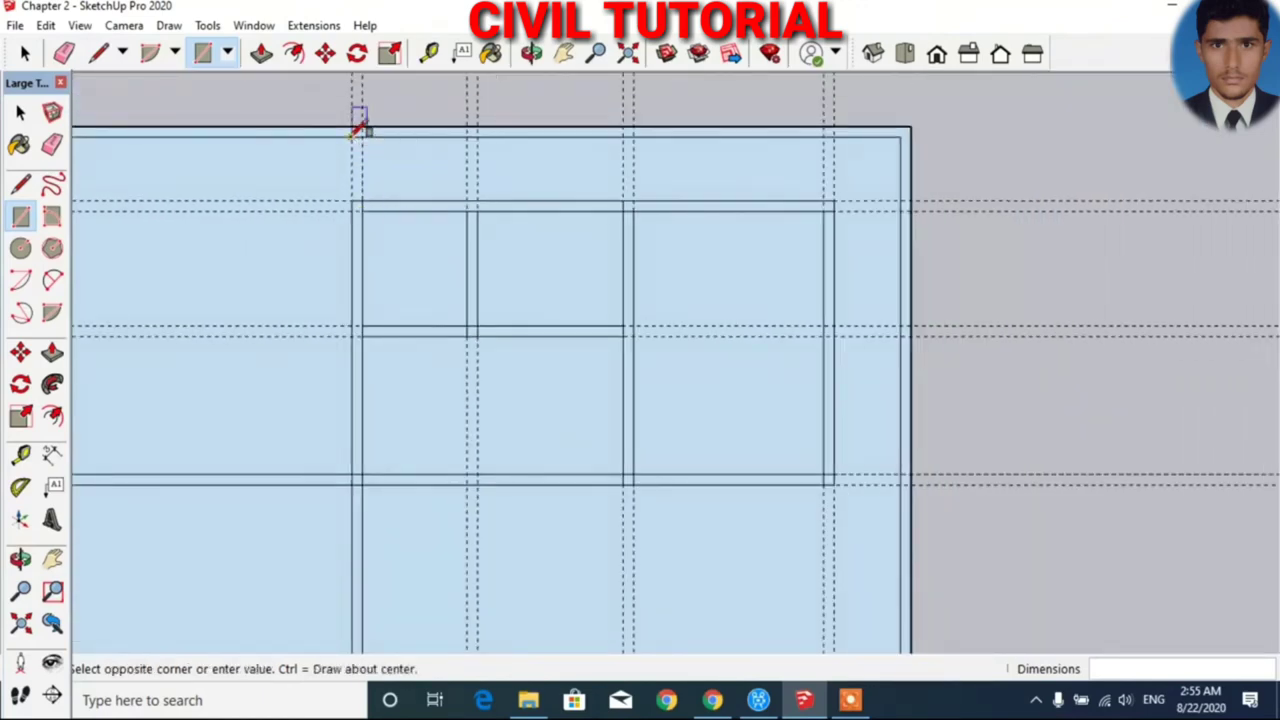
pyautogui.click(362, 199)
# - Draw the long 4-inch vertical wall strip near the right side down to the lower guide
pyautogui.scroll(-2, 318, 174)
pyautogui.scroll(-2, 314, 177)
pyautogui.scroll(-1, 700, 340)
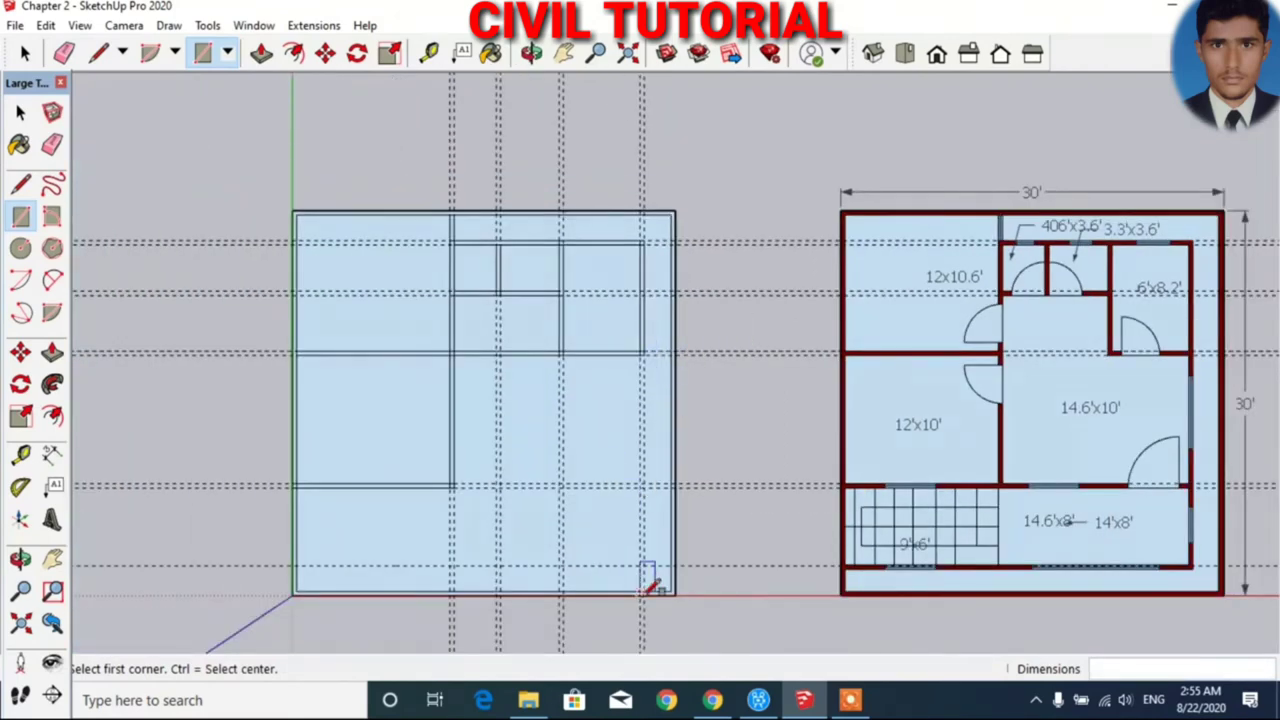
pyautogui.scroll(2, 651, 586)
pyautogui.scroll(1, 651, 586)
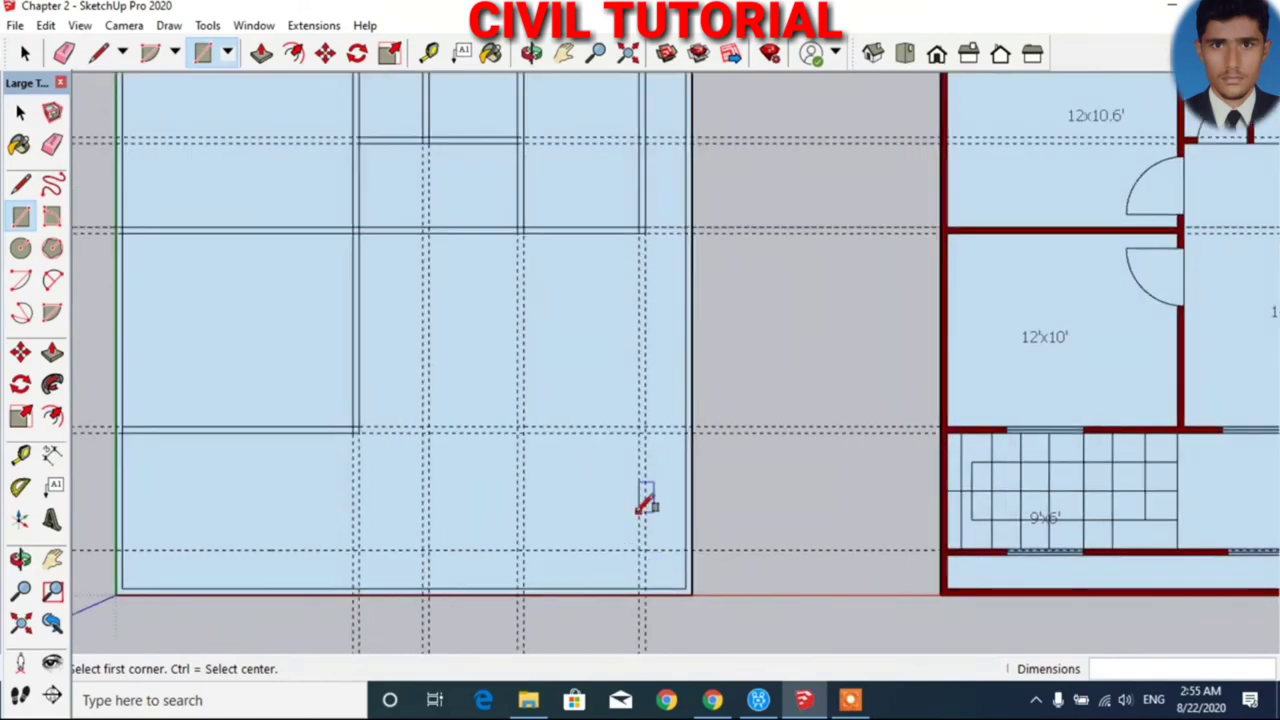
pyautogui.click(638, 233)
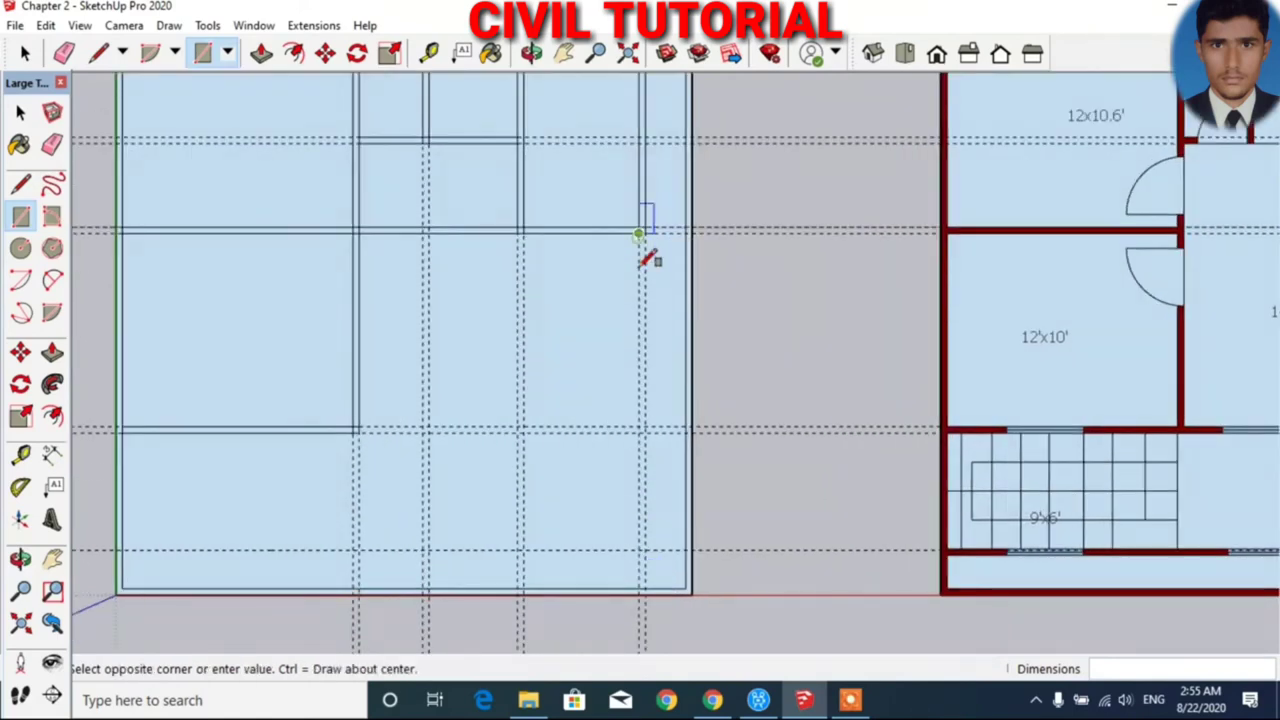
pyautogui.click(643, 549)
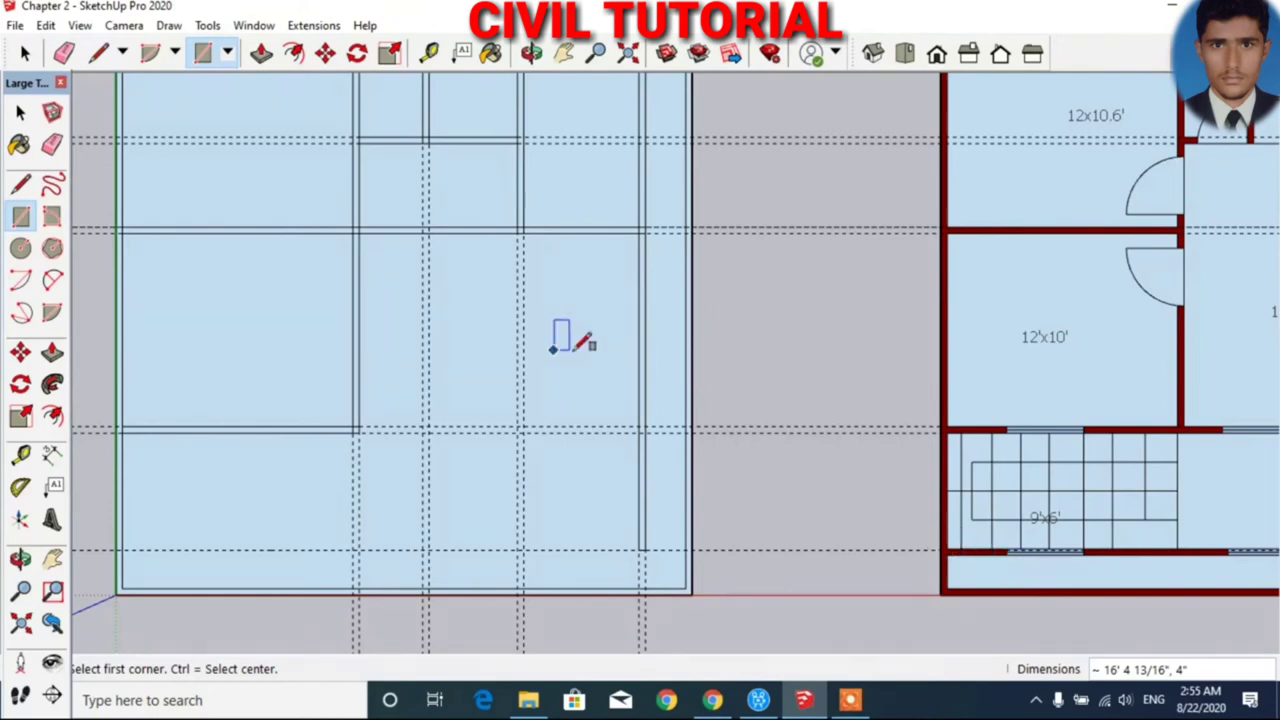
pyautogui.press('t')
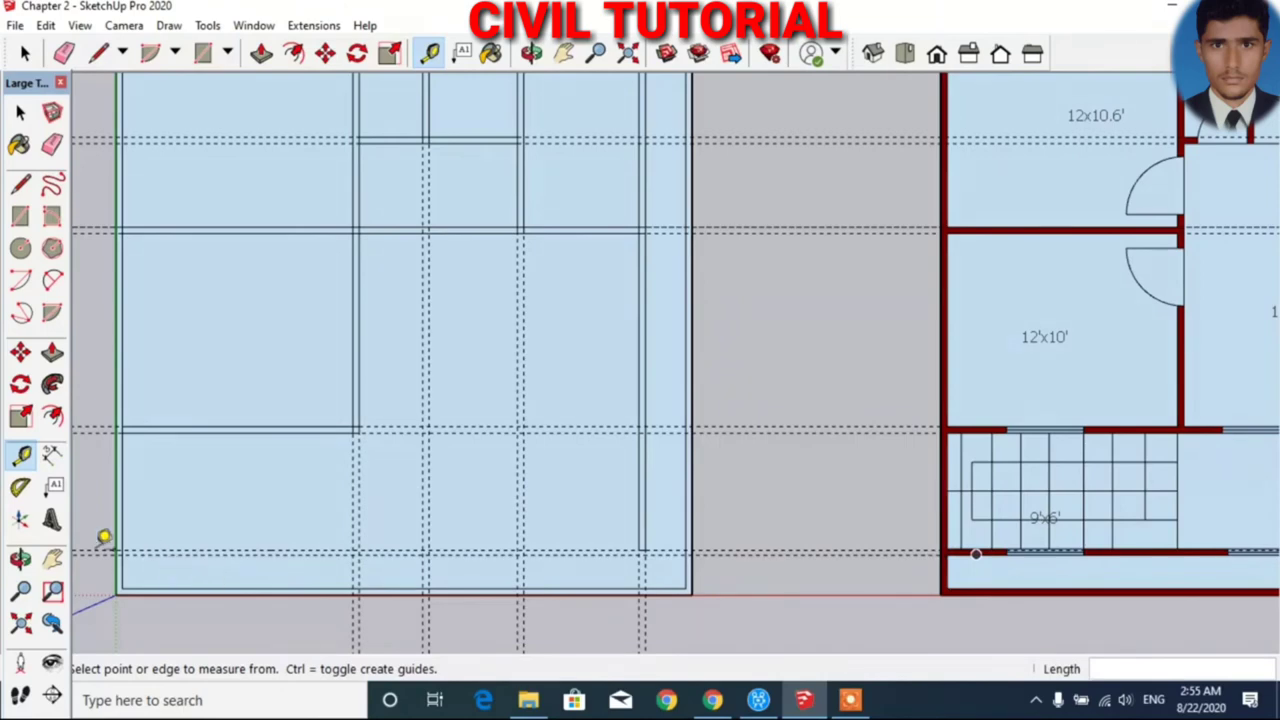
# - Draw a thin 27' wall rectangle along the bottom and a 14'10" horizontal wall strip on the middle guide
pyautogui.scroll(-1, 175, 530)
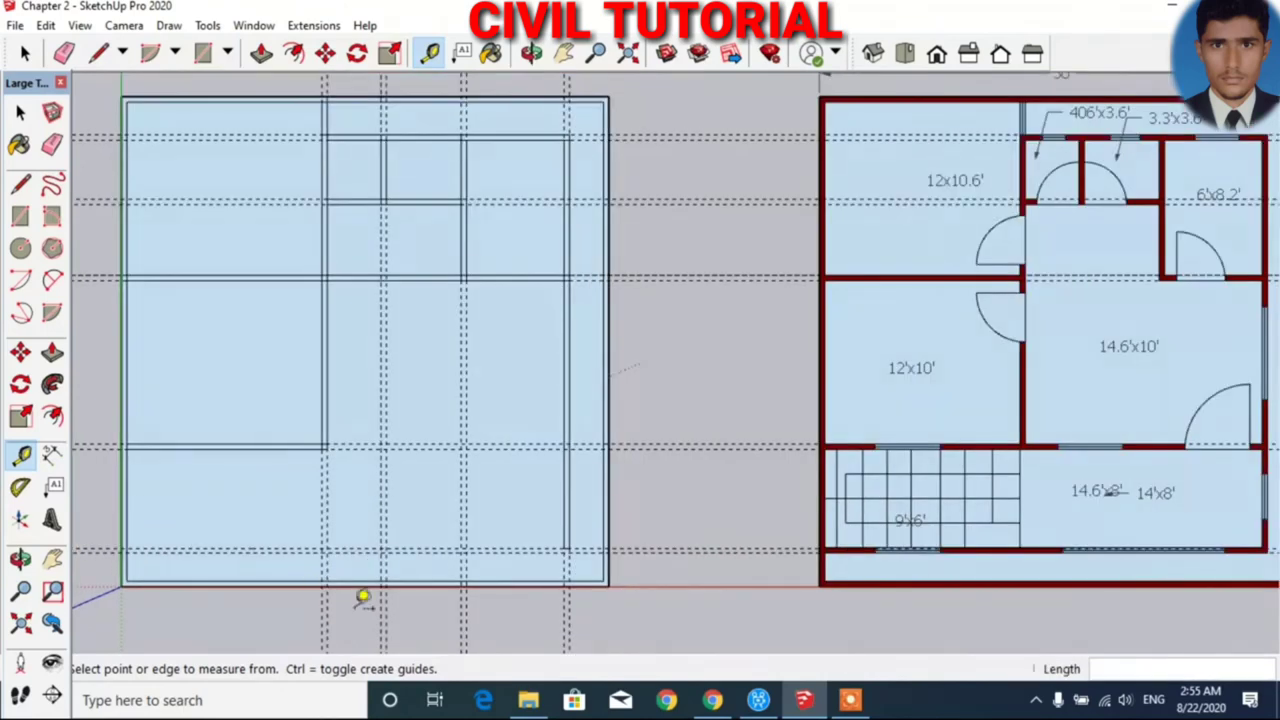
pyautogui.scroll(1, 166, 551)
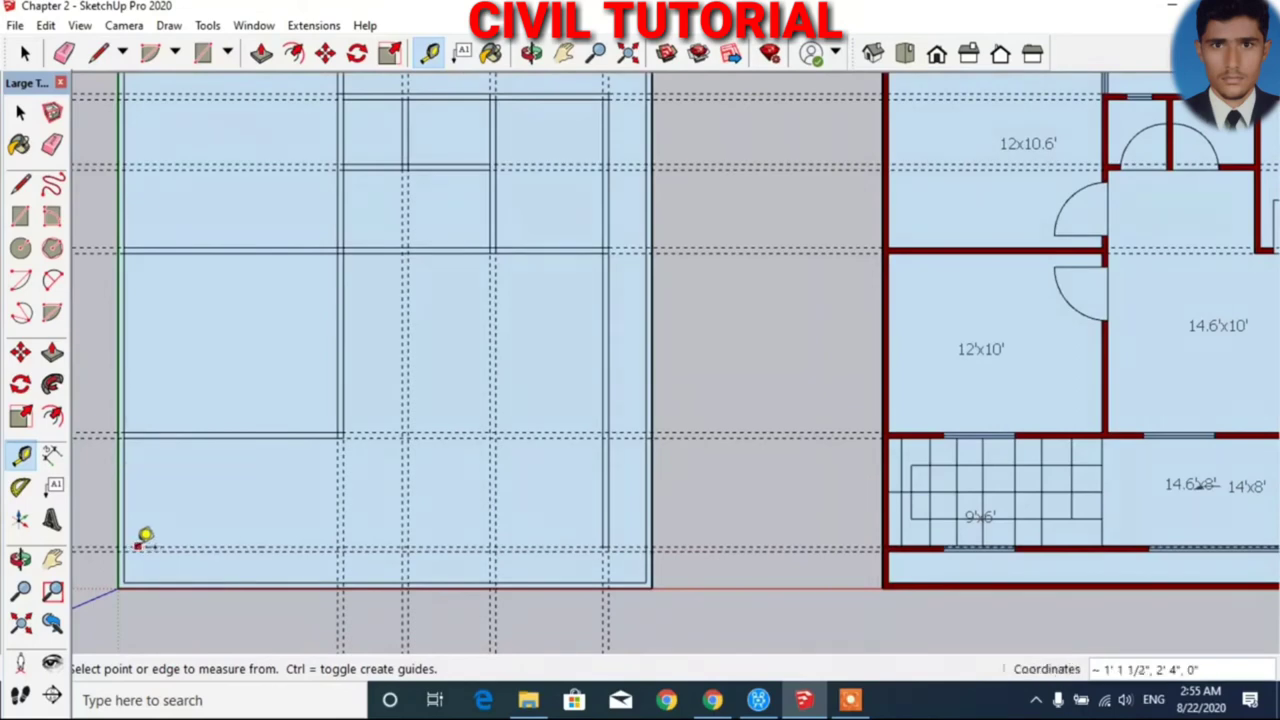
pyautogui.press('r')
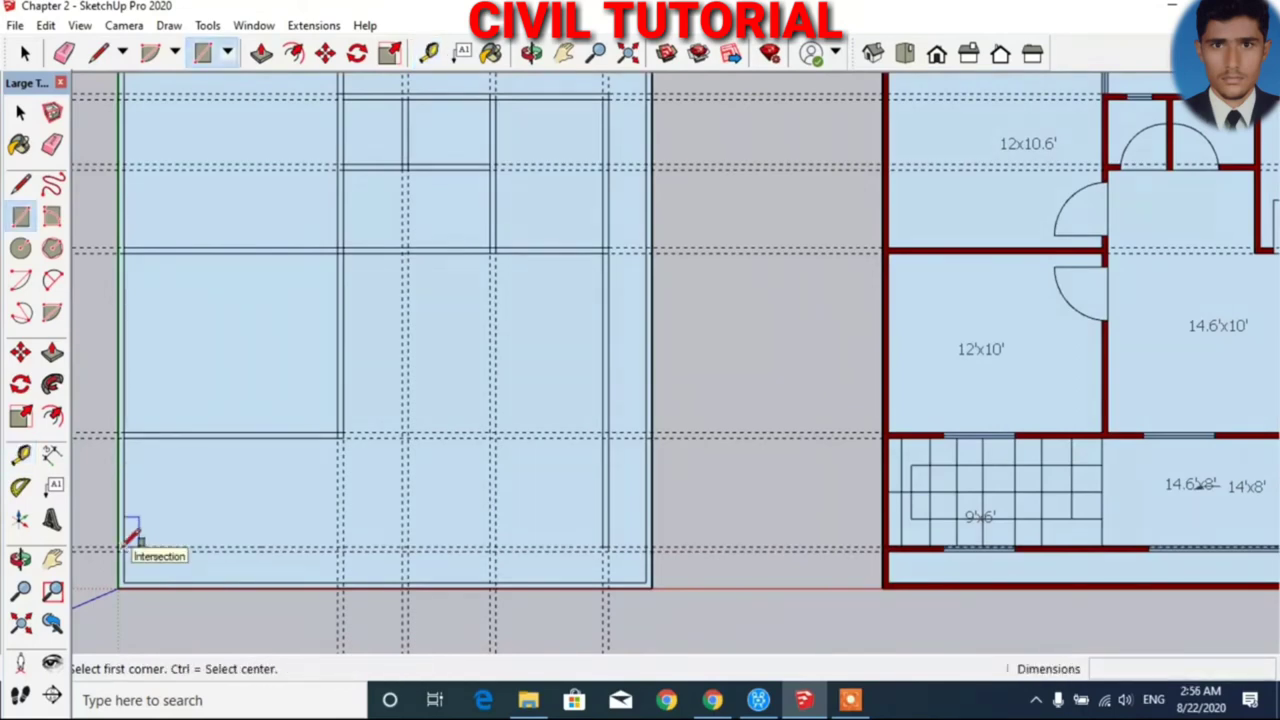
pyautogui.click(122, 546)
pyautogui.click(610, 548)
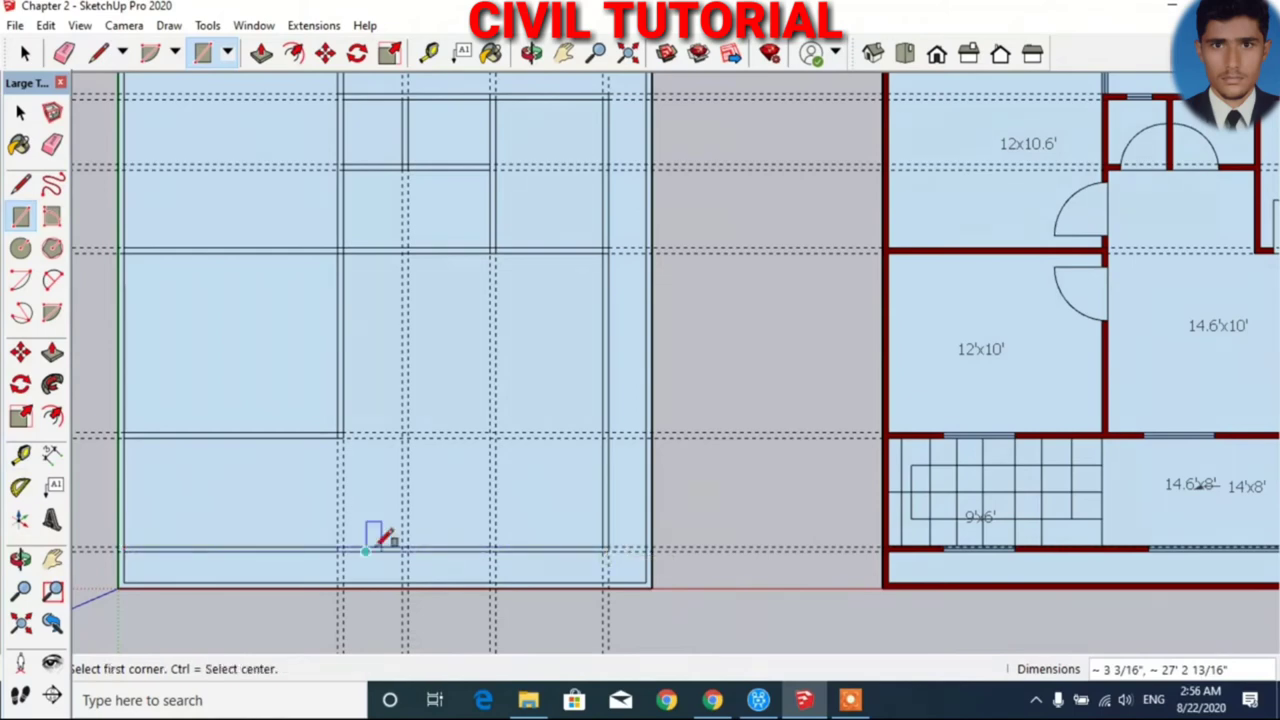
pyautogui.scroll(-1, 423, 514)
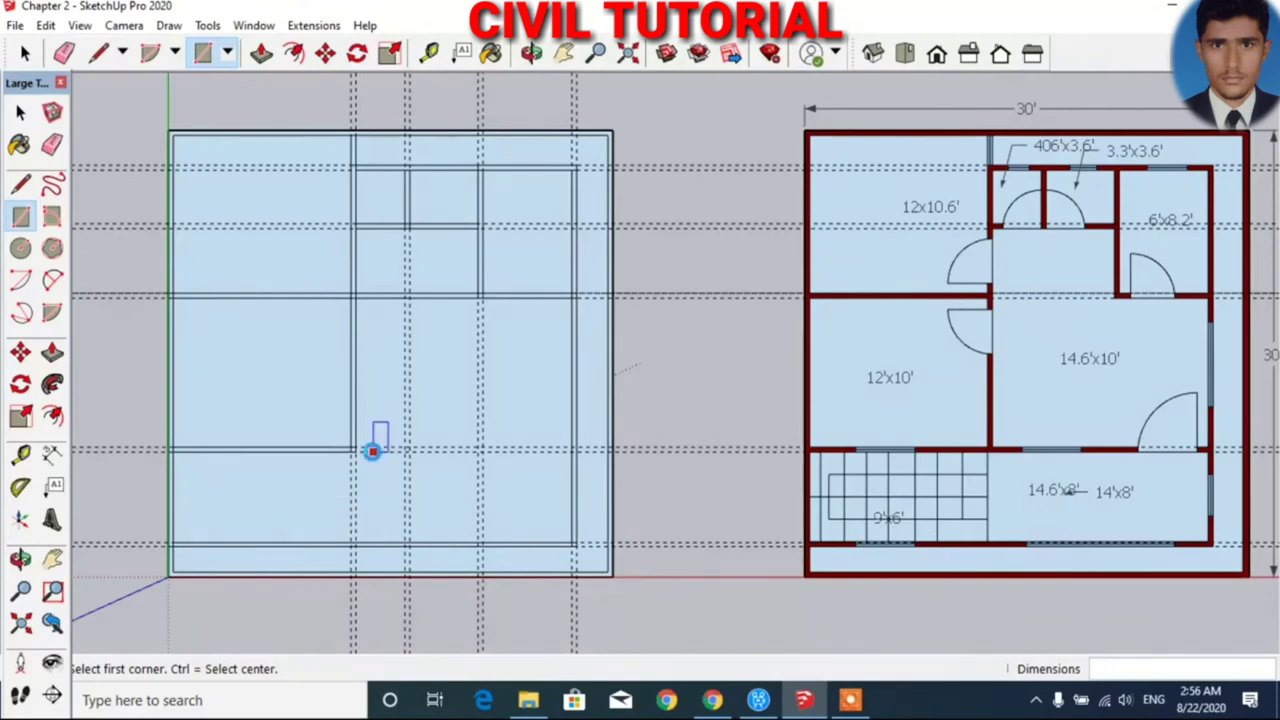
pyautogui.scroll(1, 406, 462)
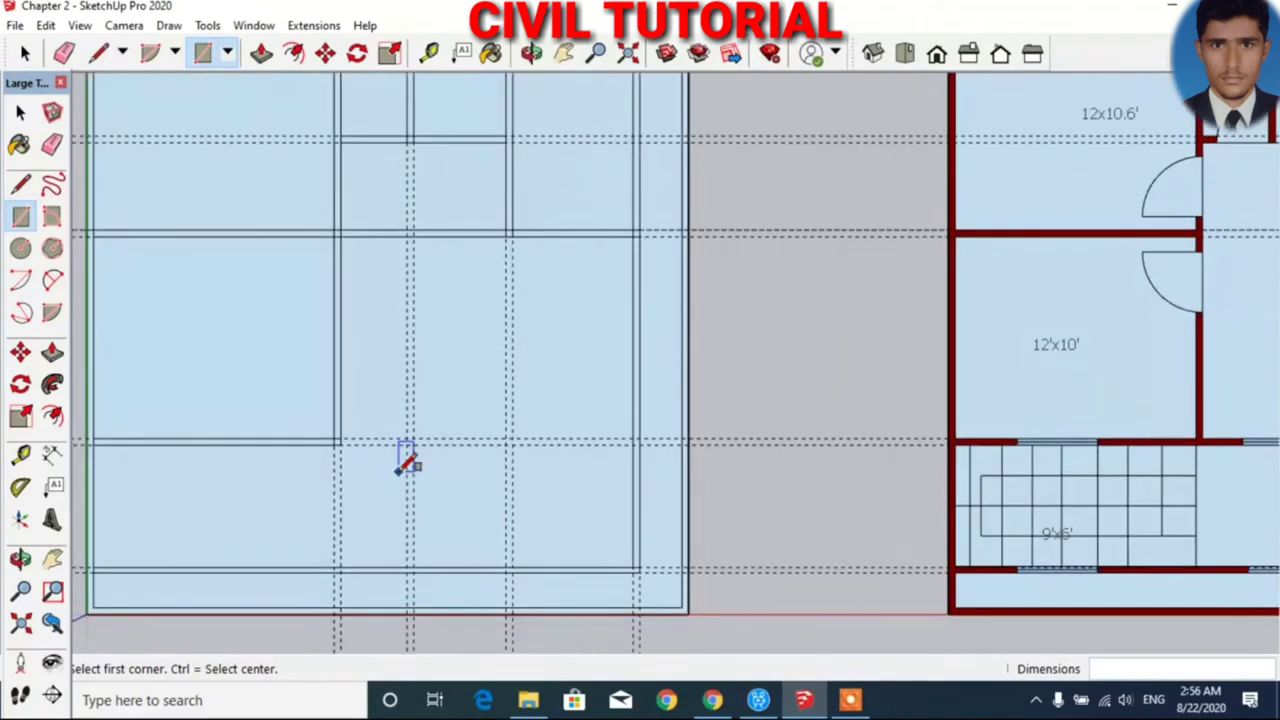
pyautogui.click(340, 437)
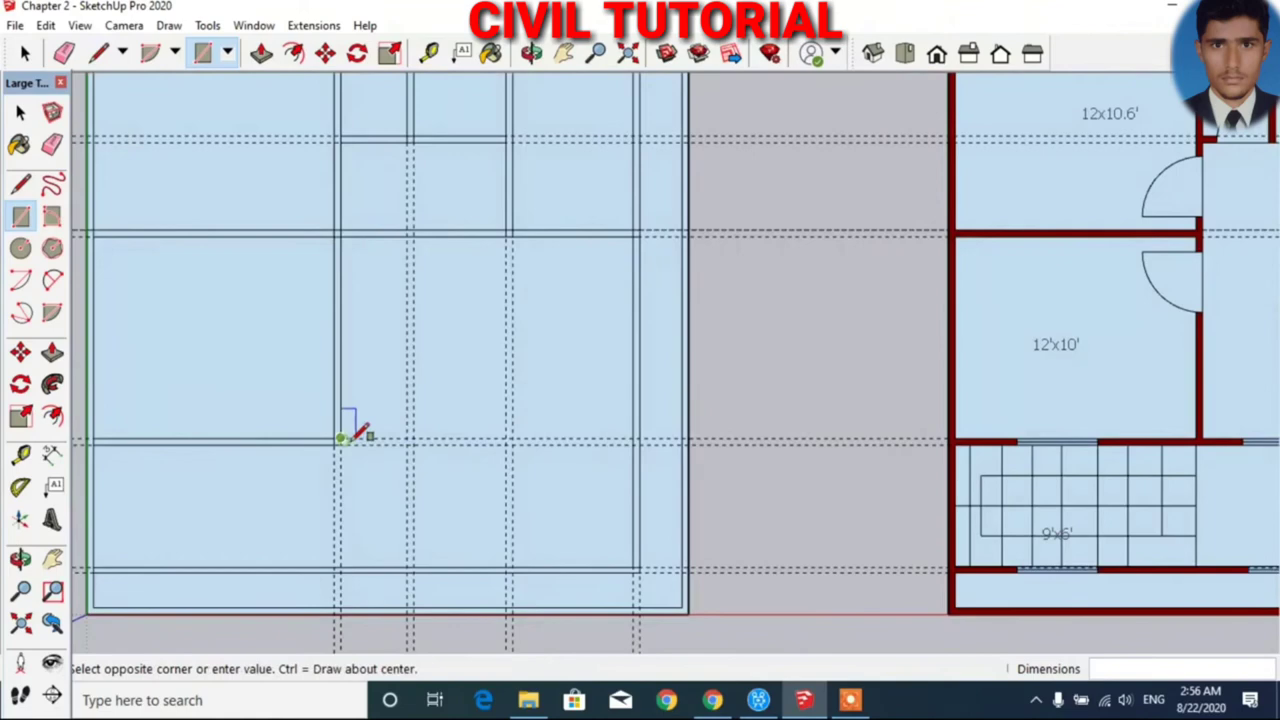
pyautogui.click(645, 442)
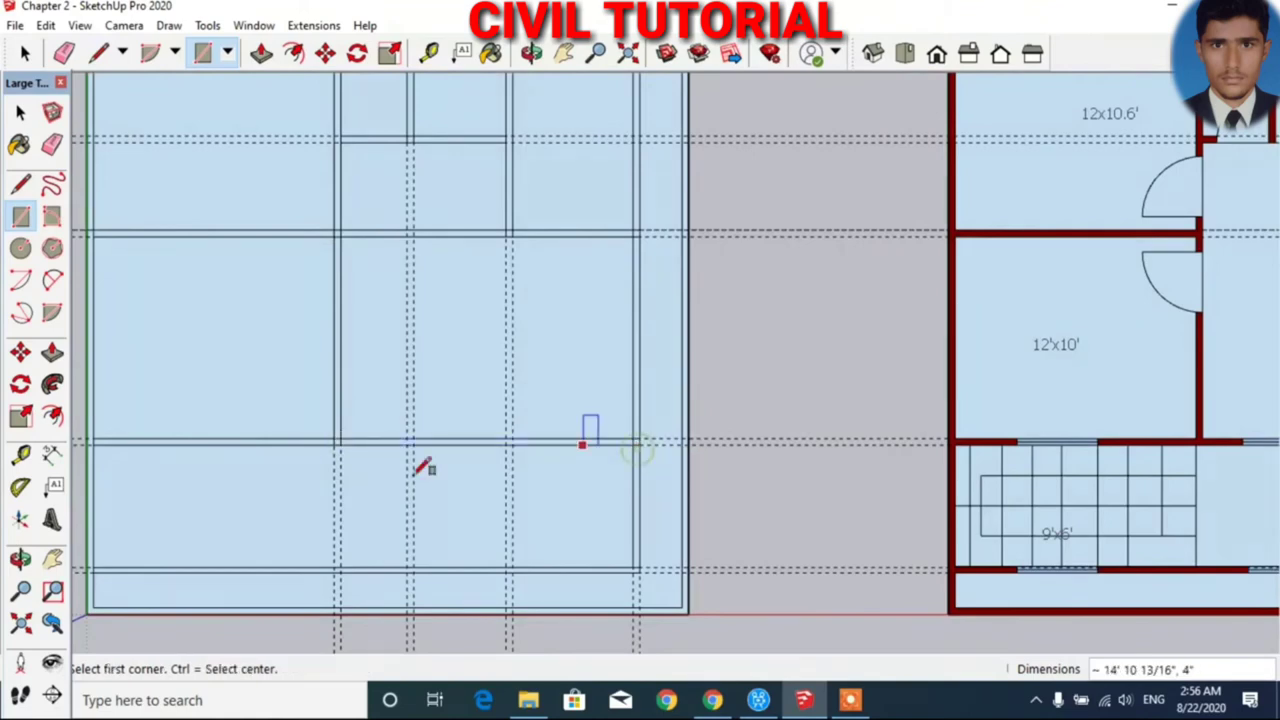
pyautogui.scroll(-2, 412, 415)
pyautogui.scroll(-1, 460, 410)
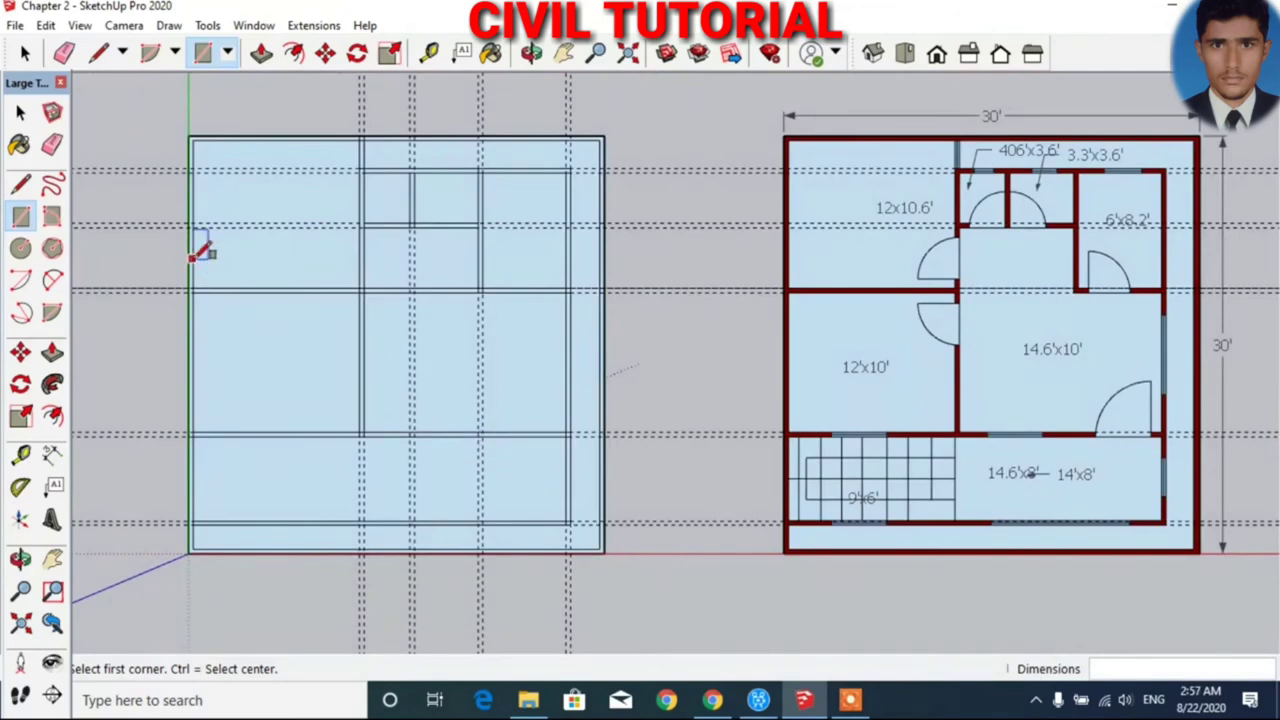
# - Erase every dashed vertical and horizontal guide line and the stray horizontal line inside the plan
pyautogui.click(63, 52)
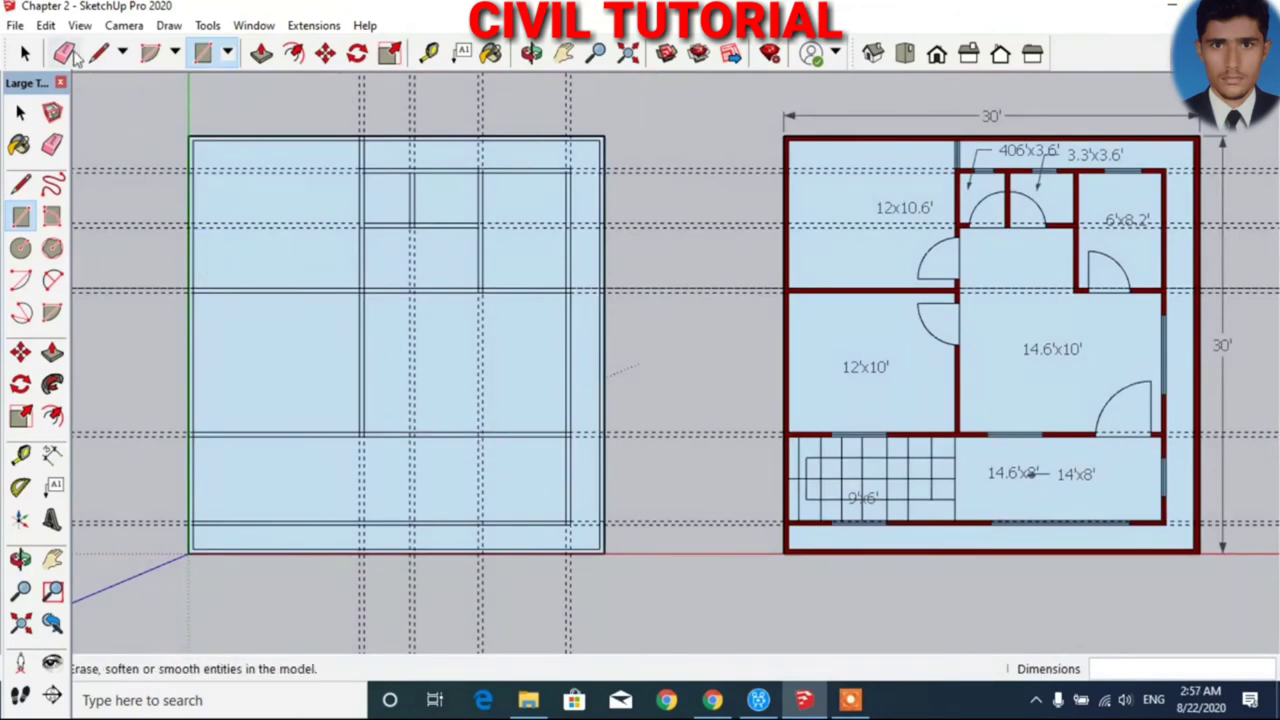
pyautogui.click(362, 103)
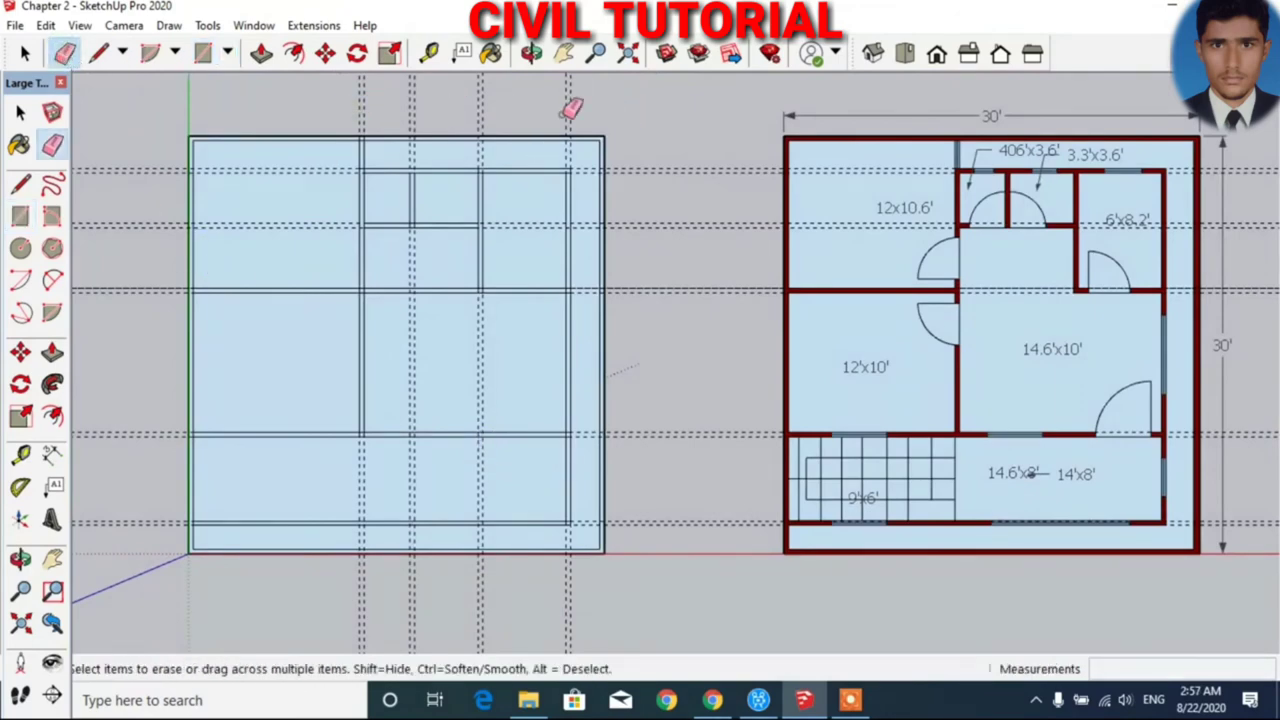
pyautogui.click(568, 106)
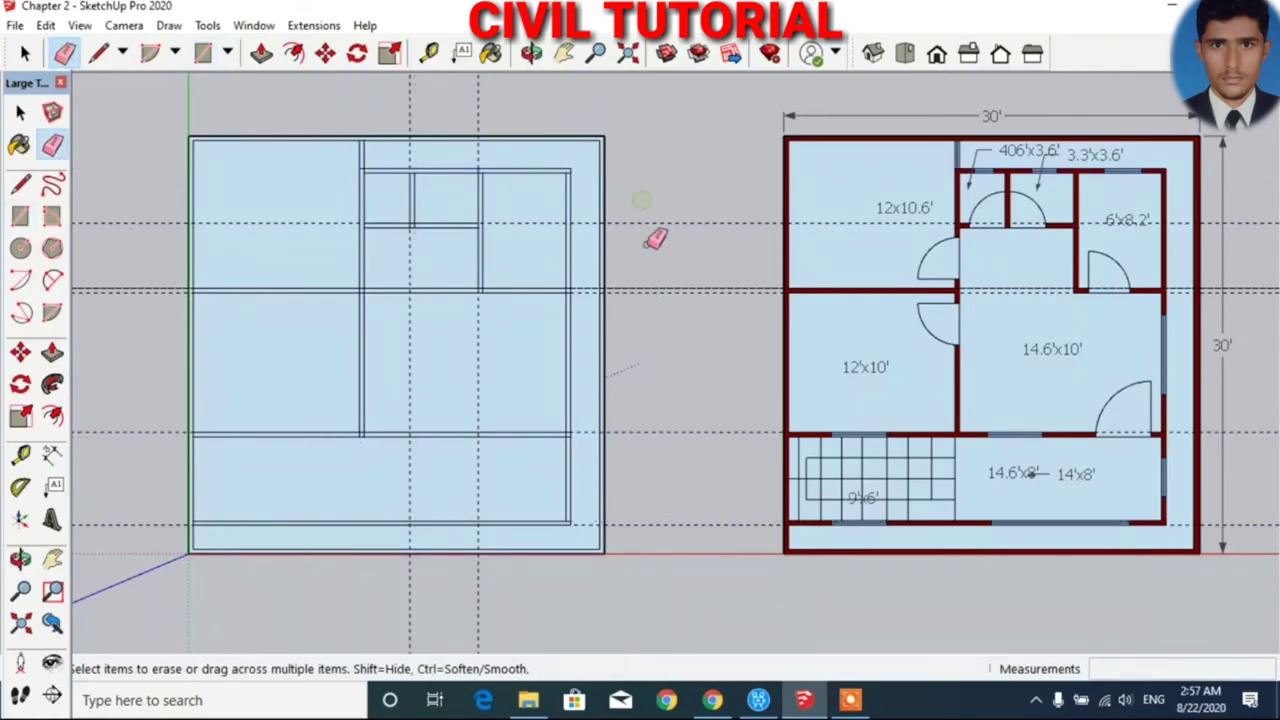
pyautogui.moveTo(647, 245); pyautogui.dragTo(645, 356)
pyautogui.moveTo(648, 538); pyautogui.dragTo(670, 393)
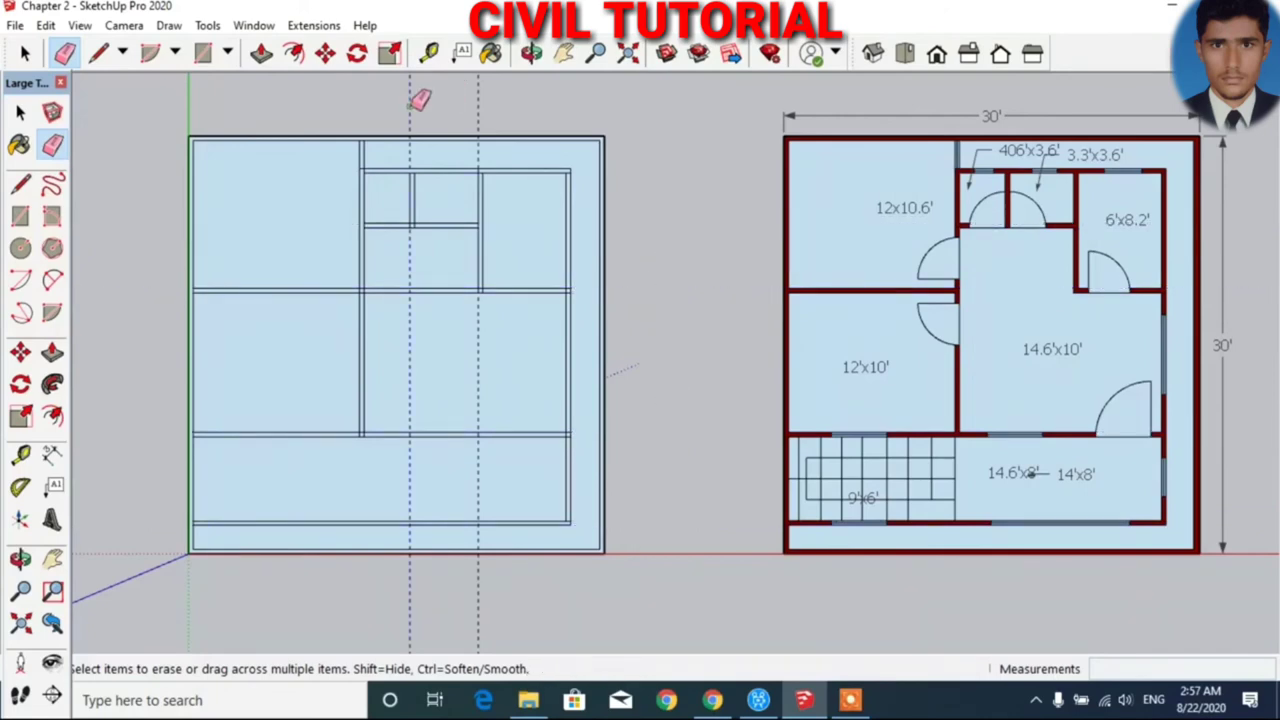
pyautogui.moveTo(416, 103); pyautogui.dragTo(486, 103)
pyautogui.click(424, 290)
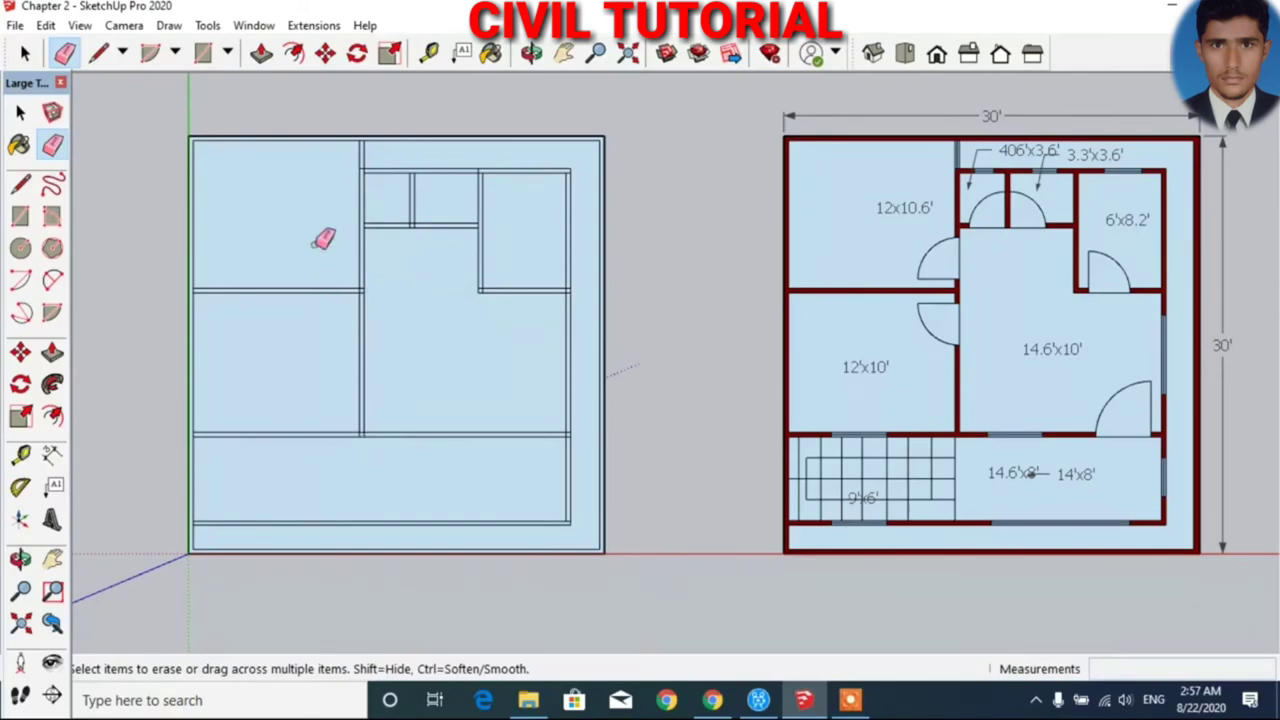
# - Erase the top edge and the short edge across the upper-left wall junction to open the wall gaps
pyautogui.scroll(1, 365, 132)
pyautogui.scroll(1, 364, 131)
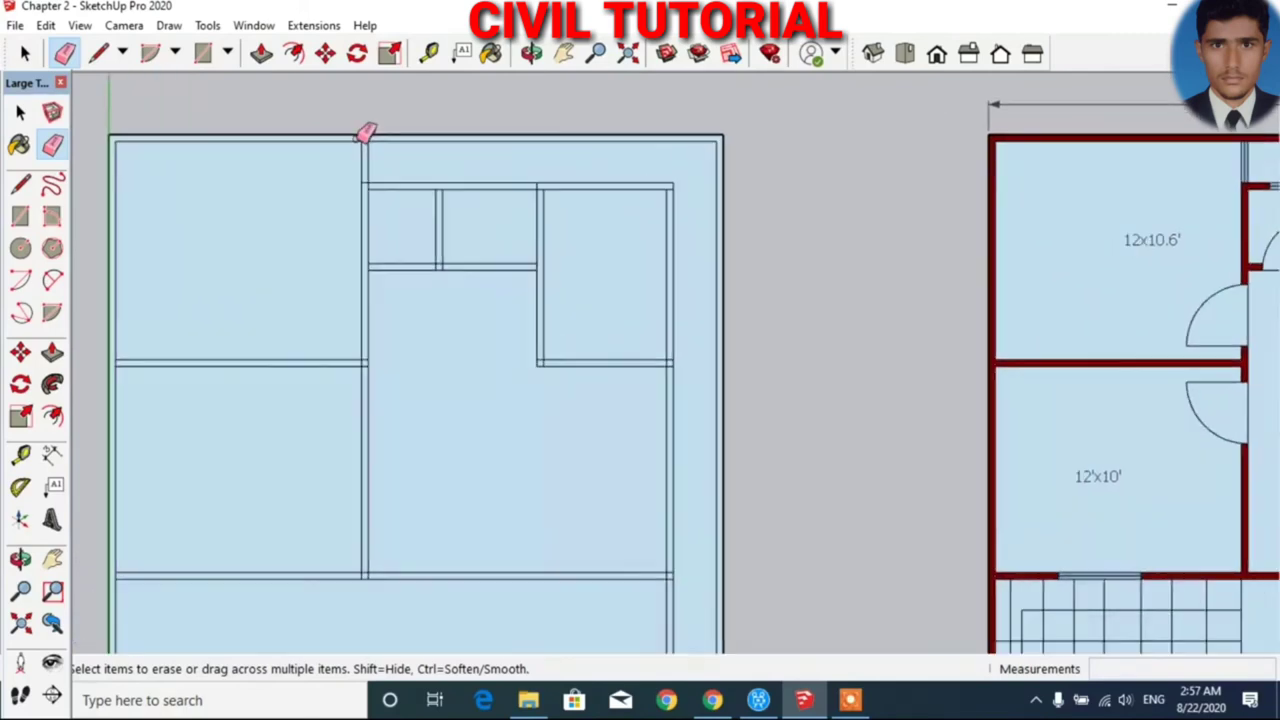
pyautogui.scroll(1, 364, 131)
pyautogui.scroll(1, 370, 133)
pyautogui.scroll(1, 380, 133)
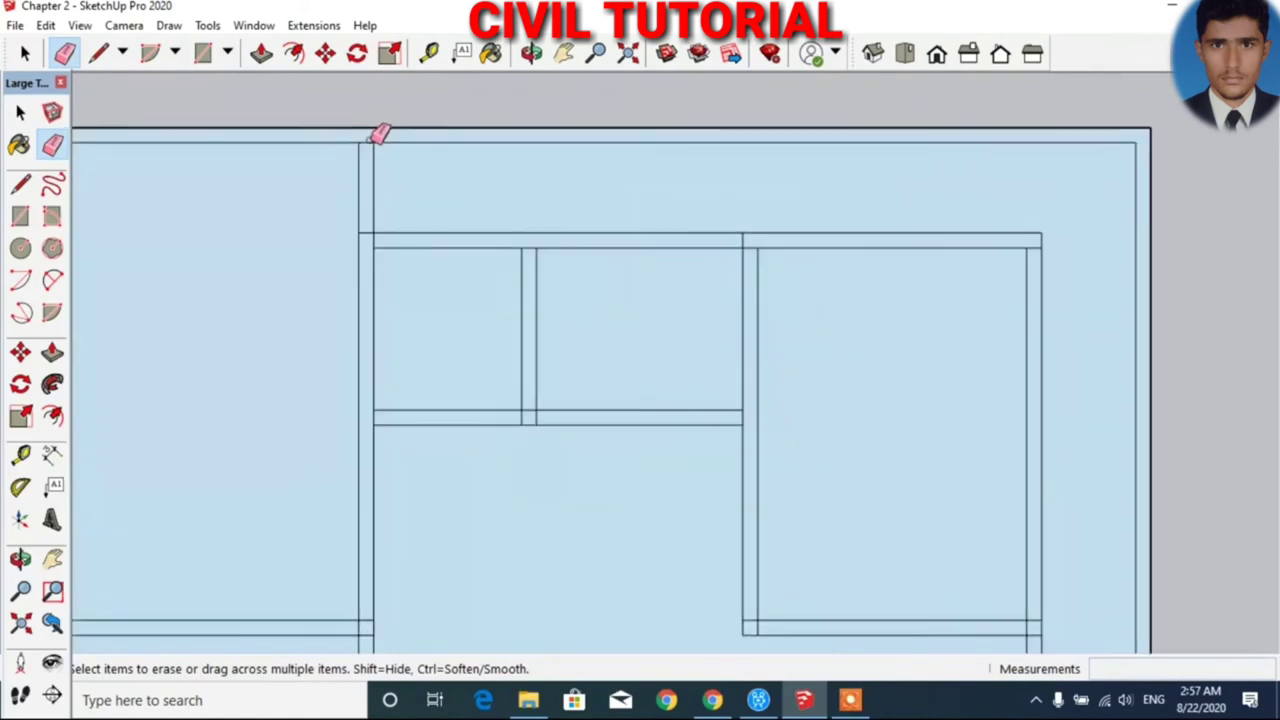
pyautogui.scroll(1, 380, 133)
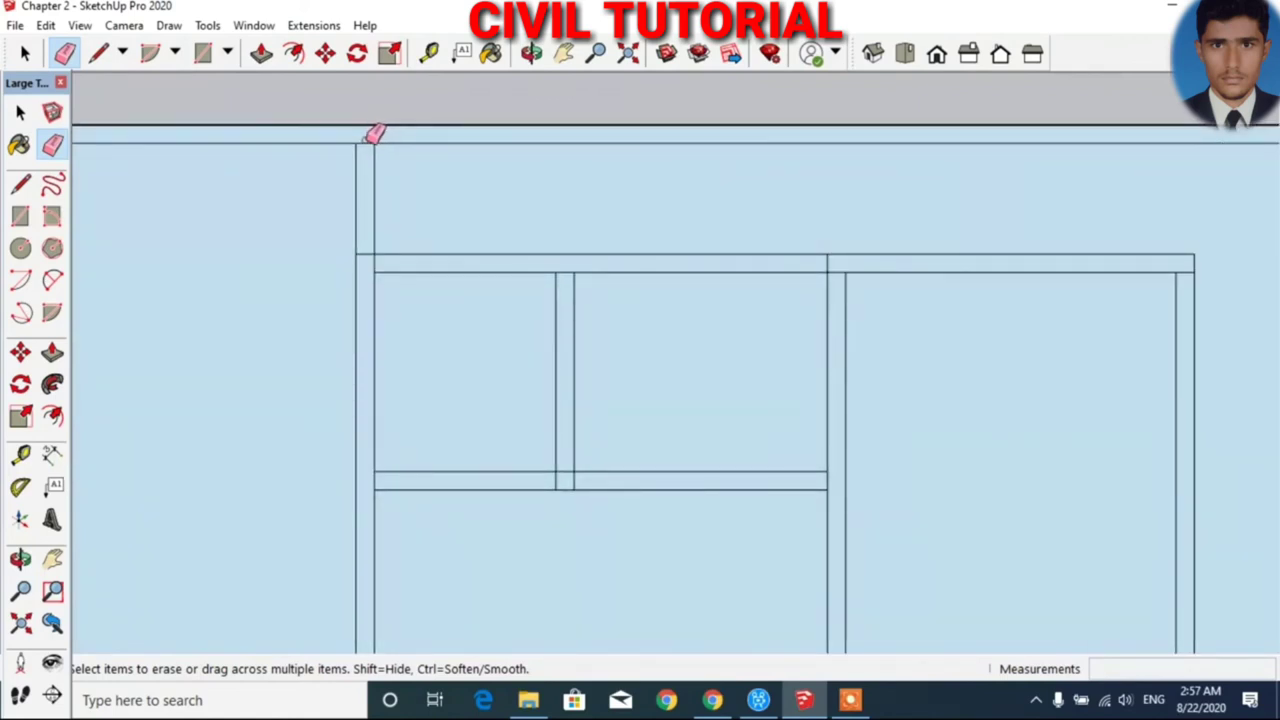
pyautogui.click(365, 142)
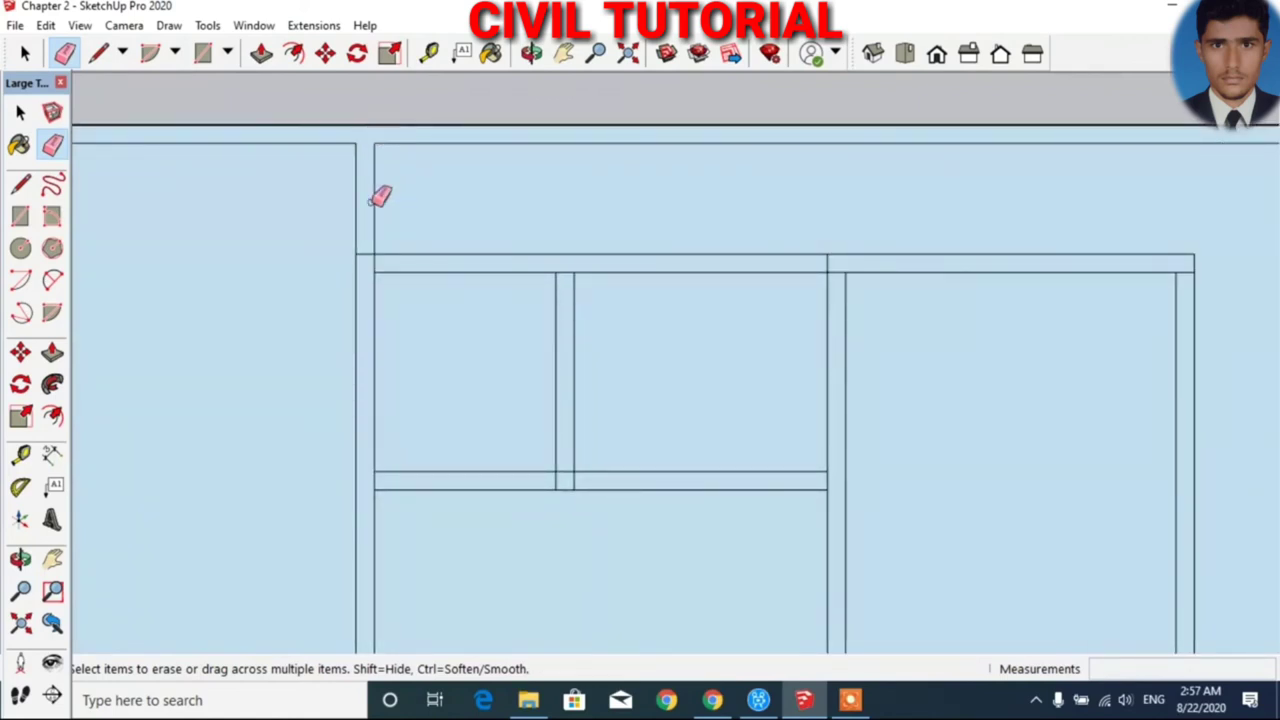
pyautogui.click(377, 264)
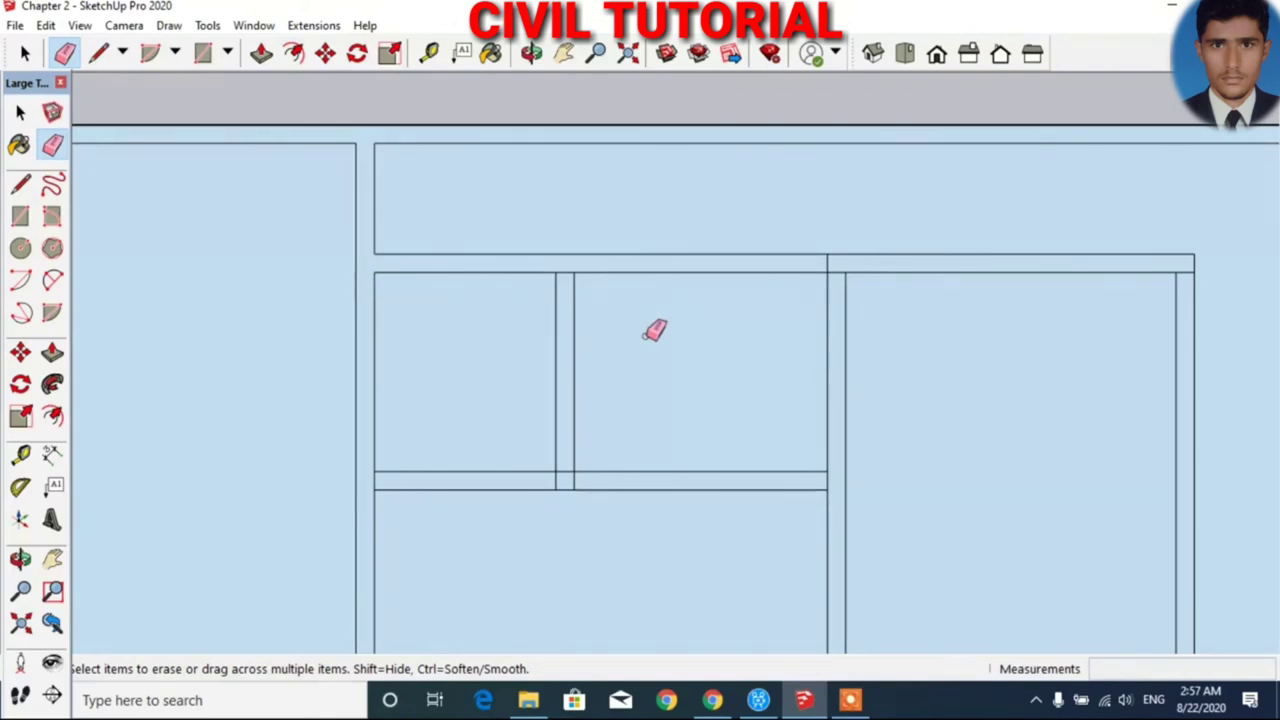
# - Remove the overlapping short edges at the middle and right junctions and along the lower wall line
pyautogui.click(565, 271)
pyautogui.click(836, 271)
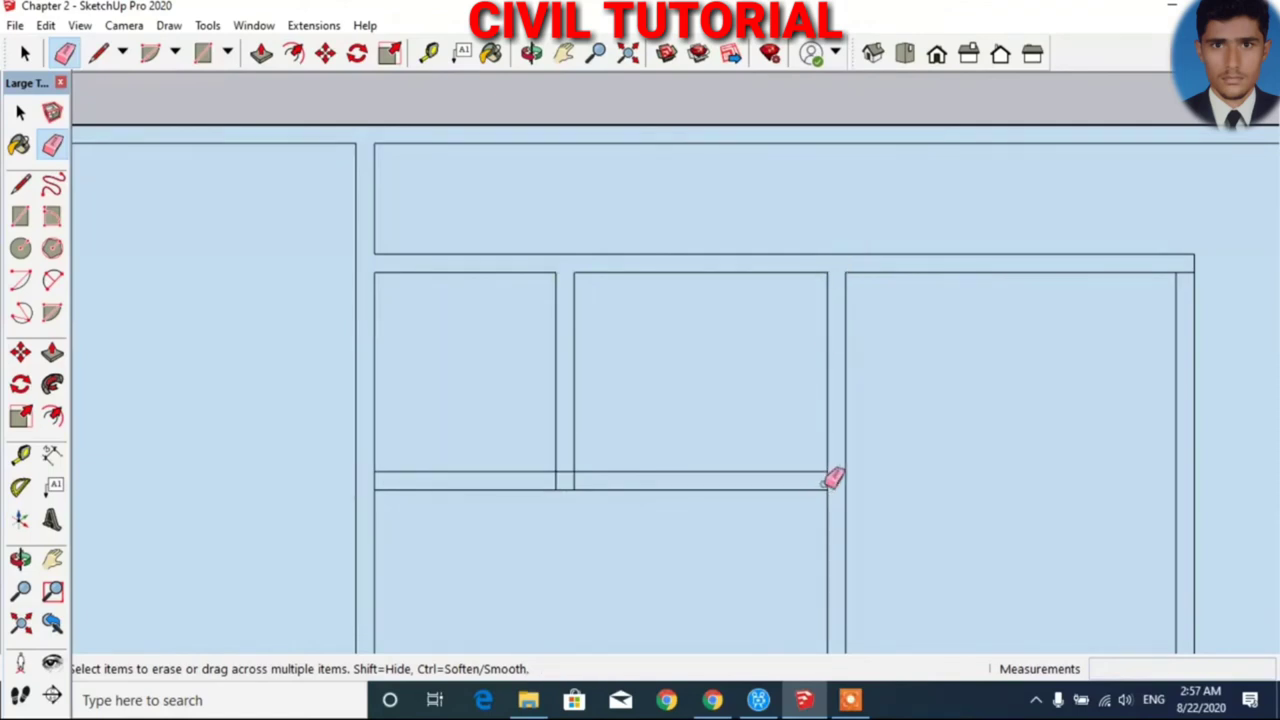
pyautogui.moveTo(828, 483); pyautogui.dragTo(565, 463)
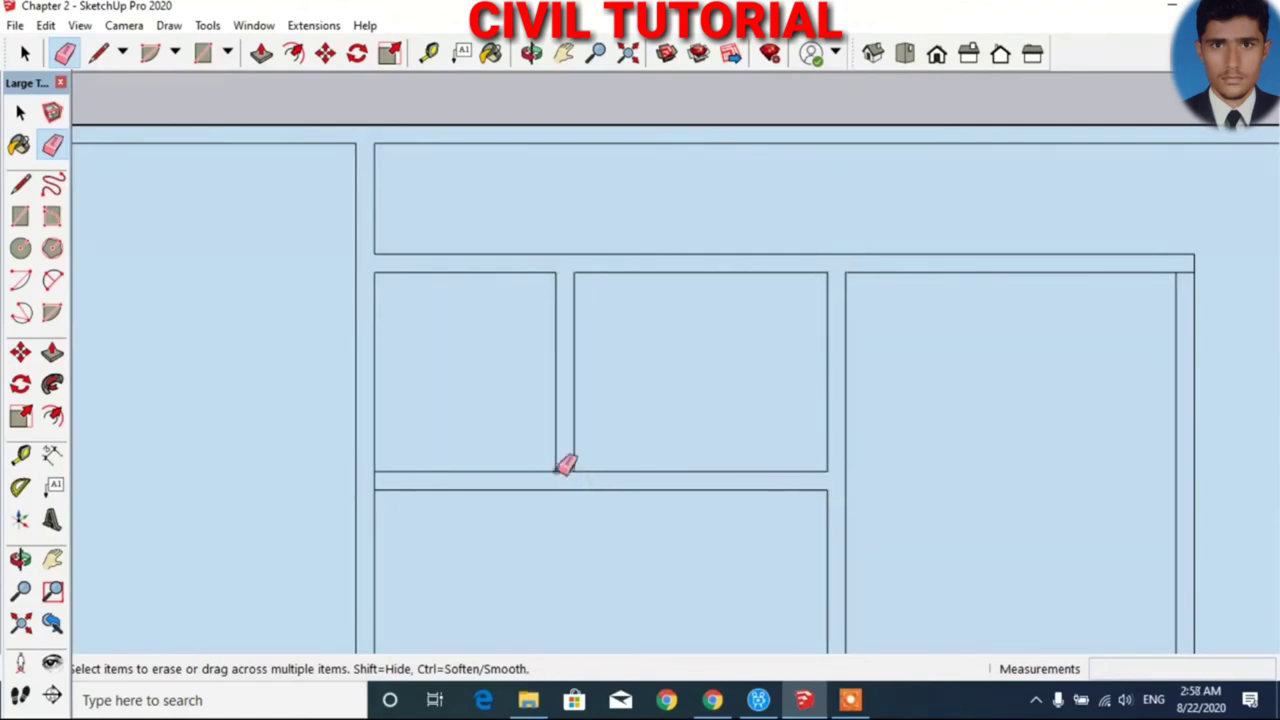
pyautogui.click(565, 470)
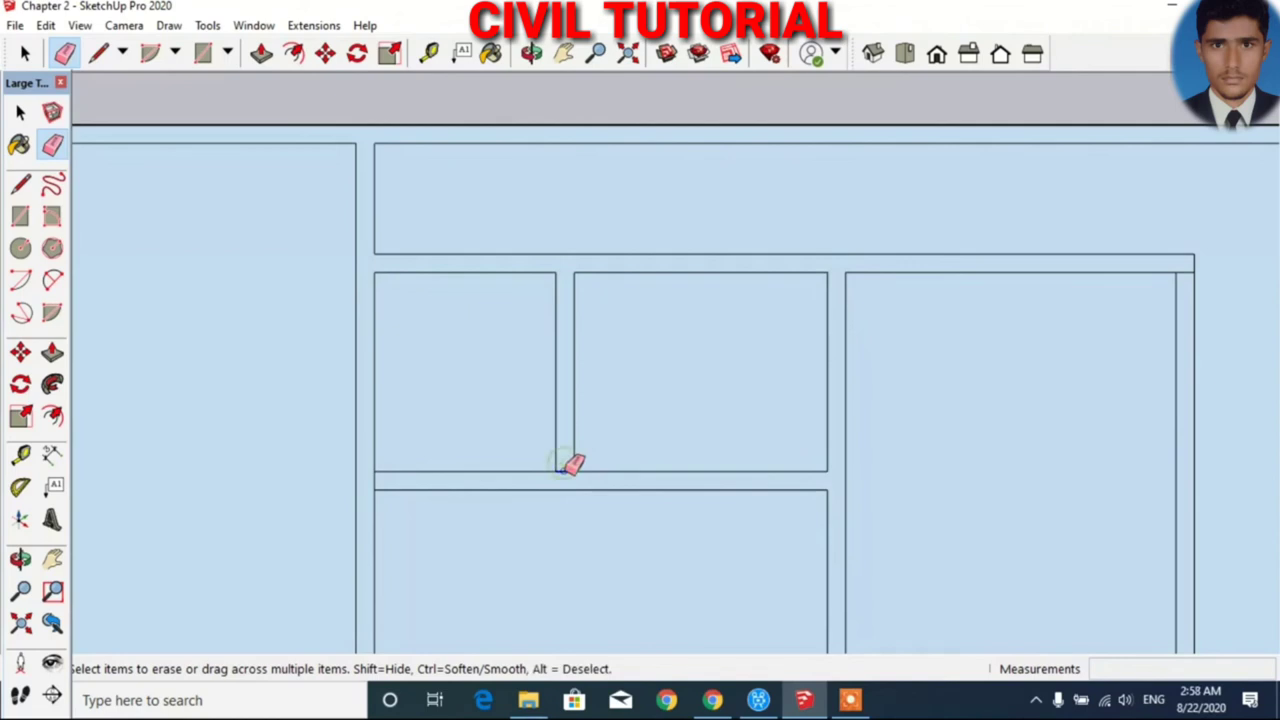
pyautogui.click(375, 478)
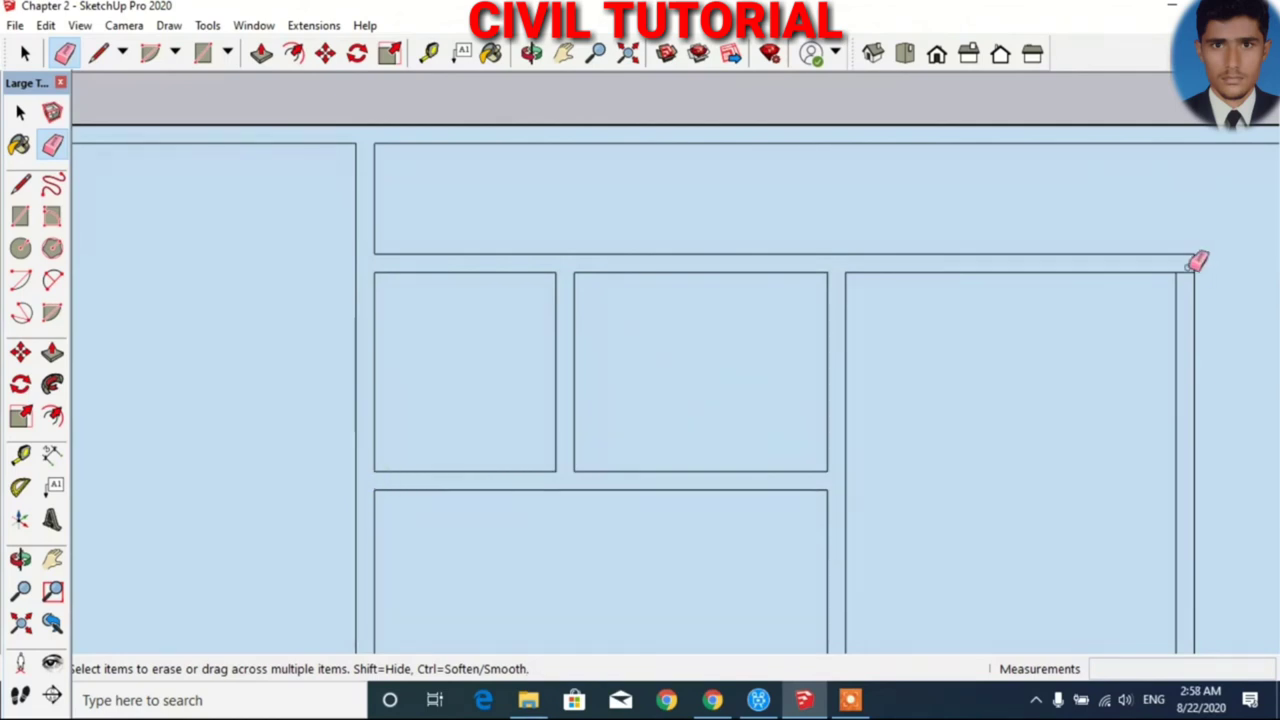
# - Erase the short edges closing the right, middle and left wall junctions
pyautogui.scroll(-1, 738, 198)
pyautogui.scroll(-2, 740, 182)
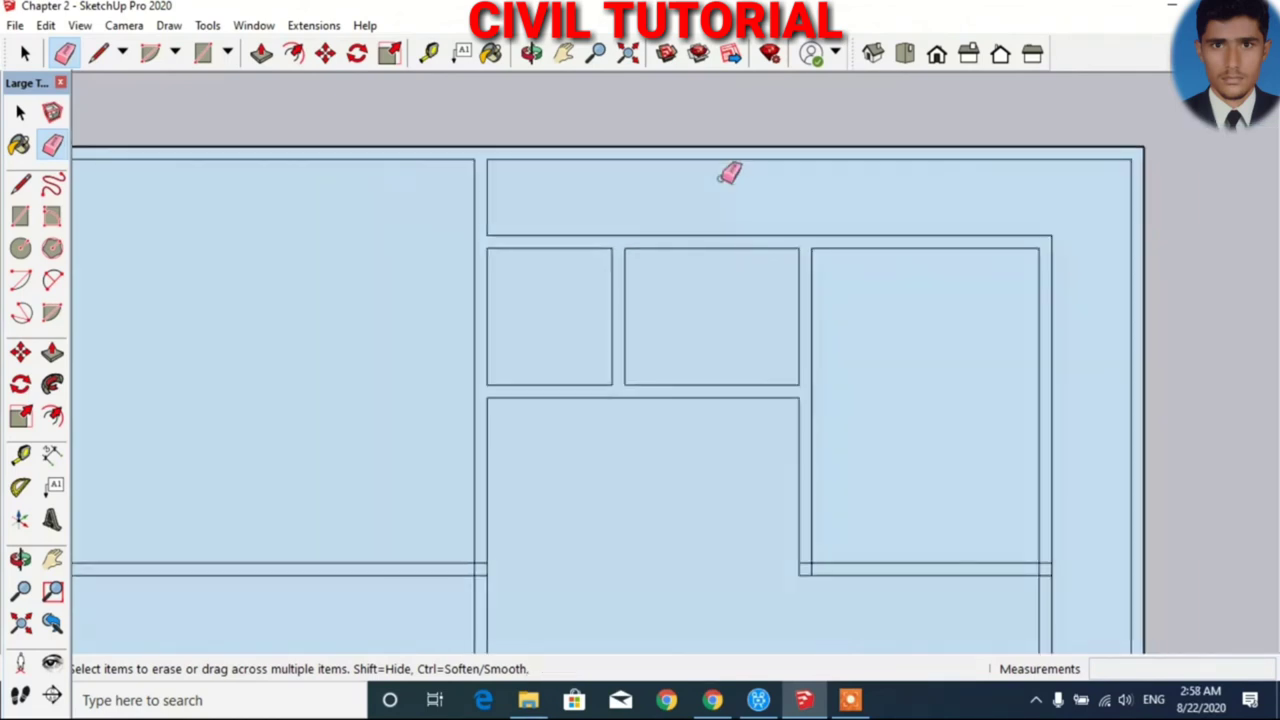
pyautogui.scroll(-1, 690, 155)
pyautogui.scroll(-1, 660, 145)
pyautogui.scroll(-1, 670, 160)
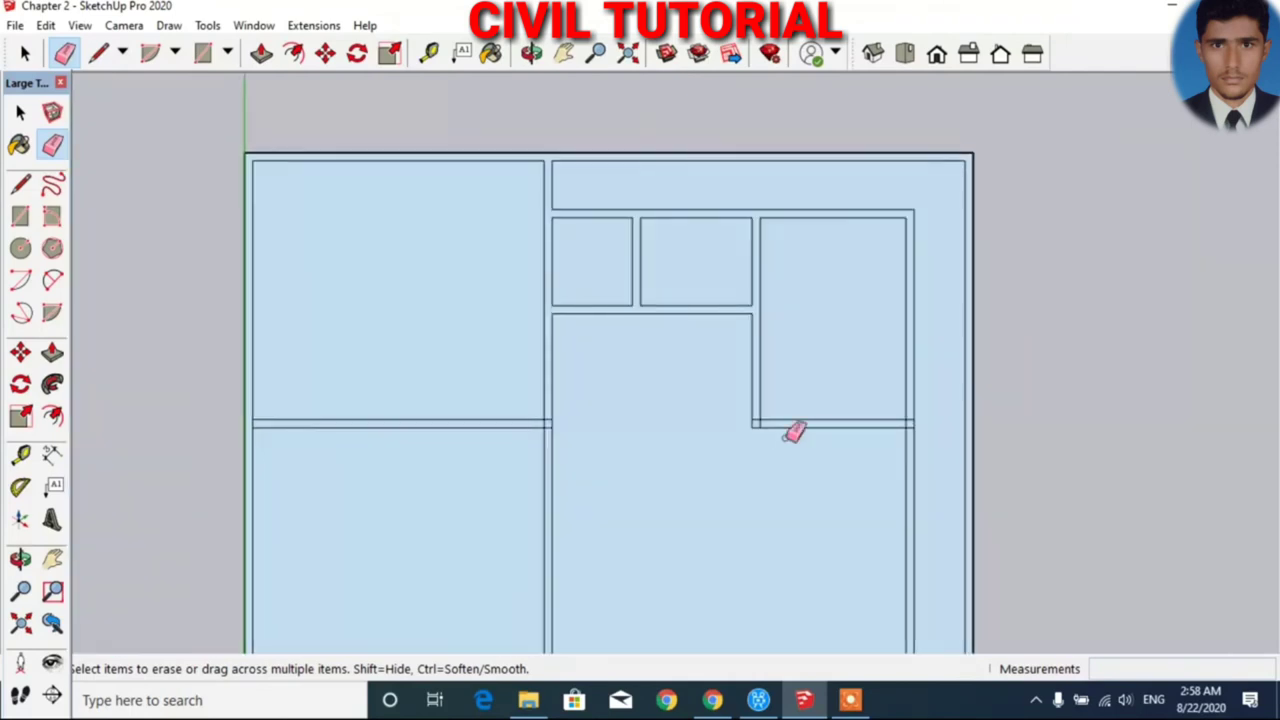
pyautogui.scroll(-2, 794, 432)
pyautogui.scroll(-1, 618, 120)
pyautogui.scroll(1, 618, 120)
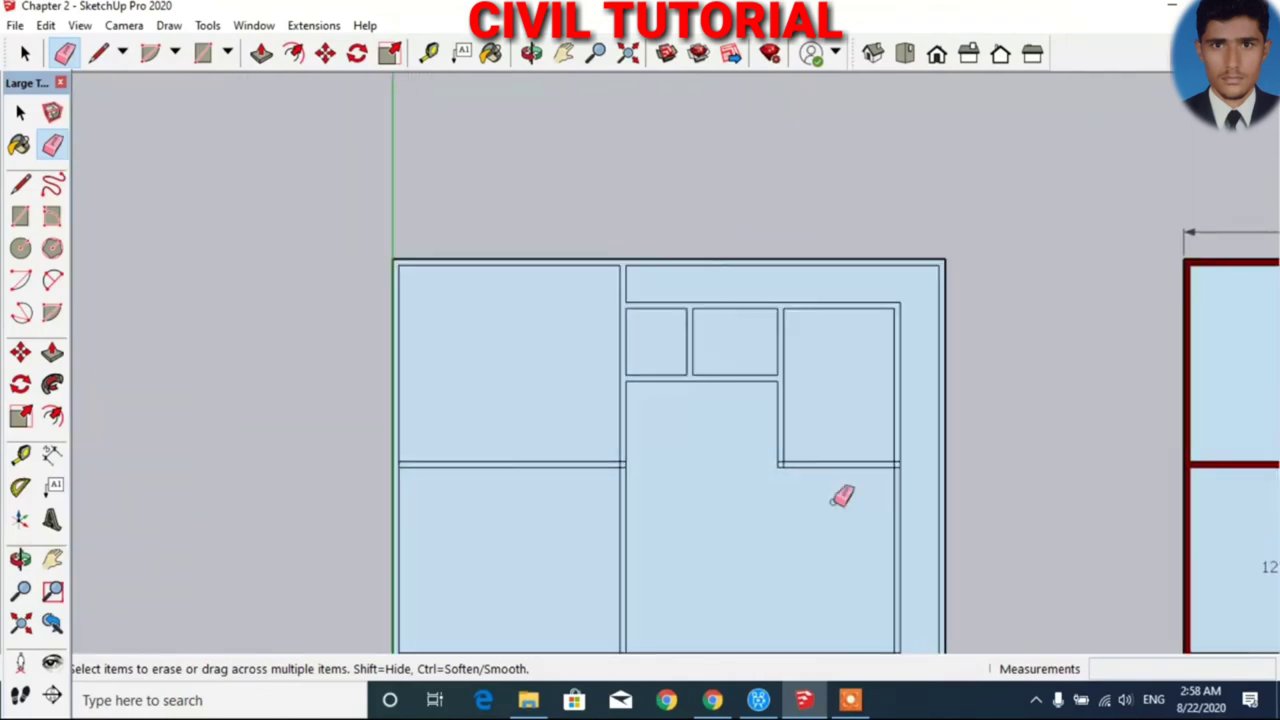
pyautogui.scroll(-1, 525, 208)
pyautogui.scroll(-1, 525, 205)
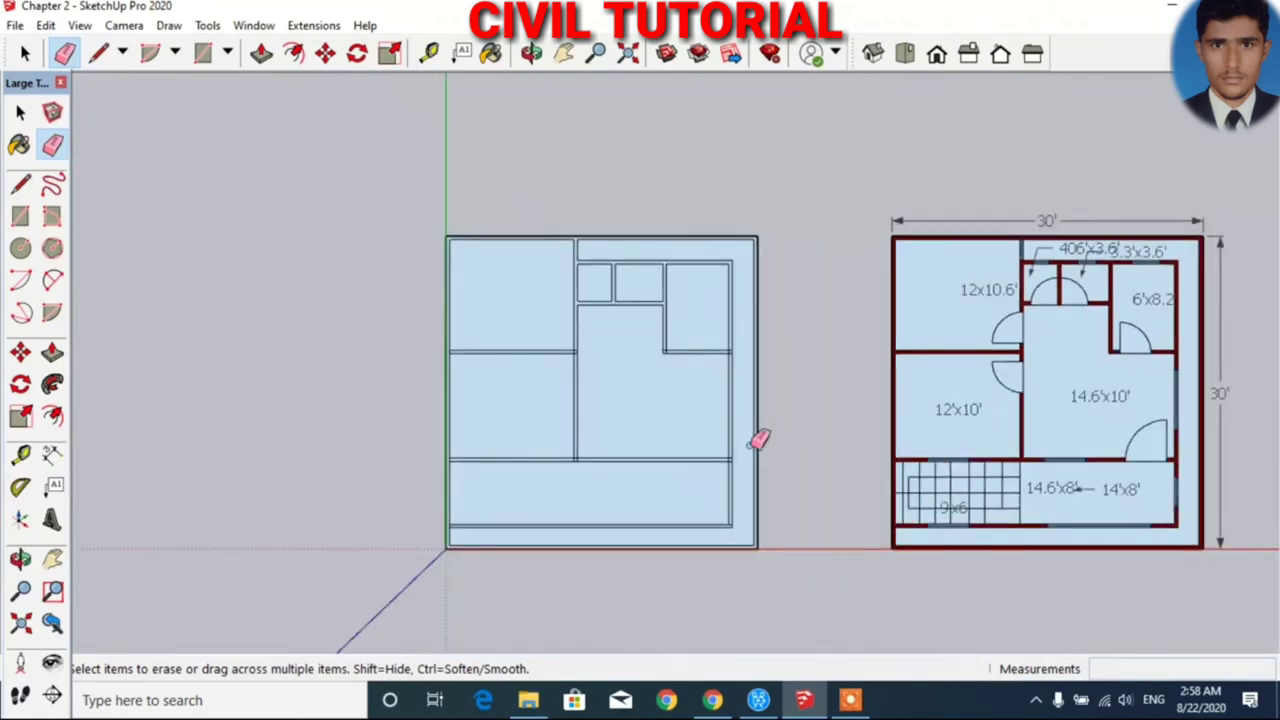
pyautogui.scroll(1, 683, 443)
pyautogui.scroll(1, 683, 443)
pyautogui.scroll(1, 788, 489)
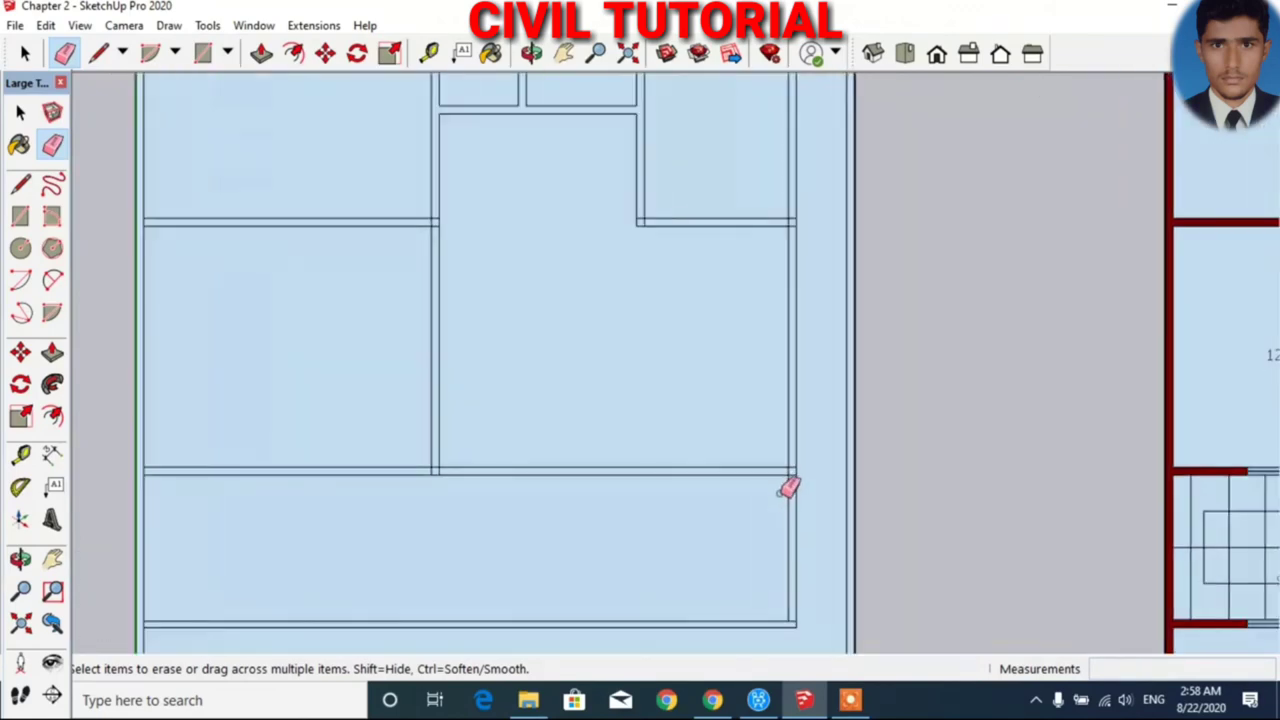
pyautogui.scroll(1, 797, 222)
pyautogui.scroll(1, 797, 222)
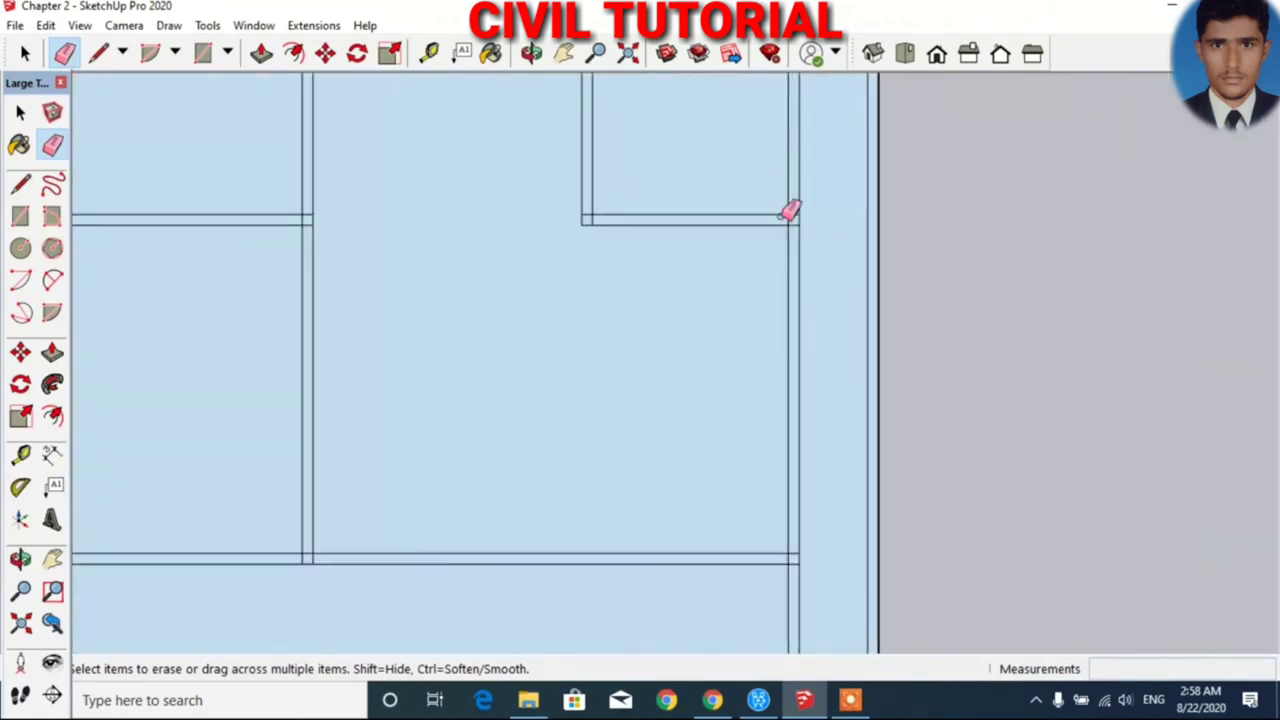
pyautogui.scroll(1, 802, 206)
pyautogui.scroll(1, 797, 206)
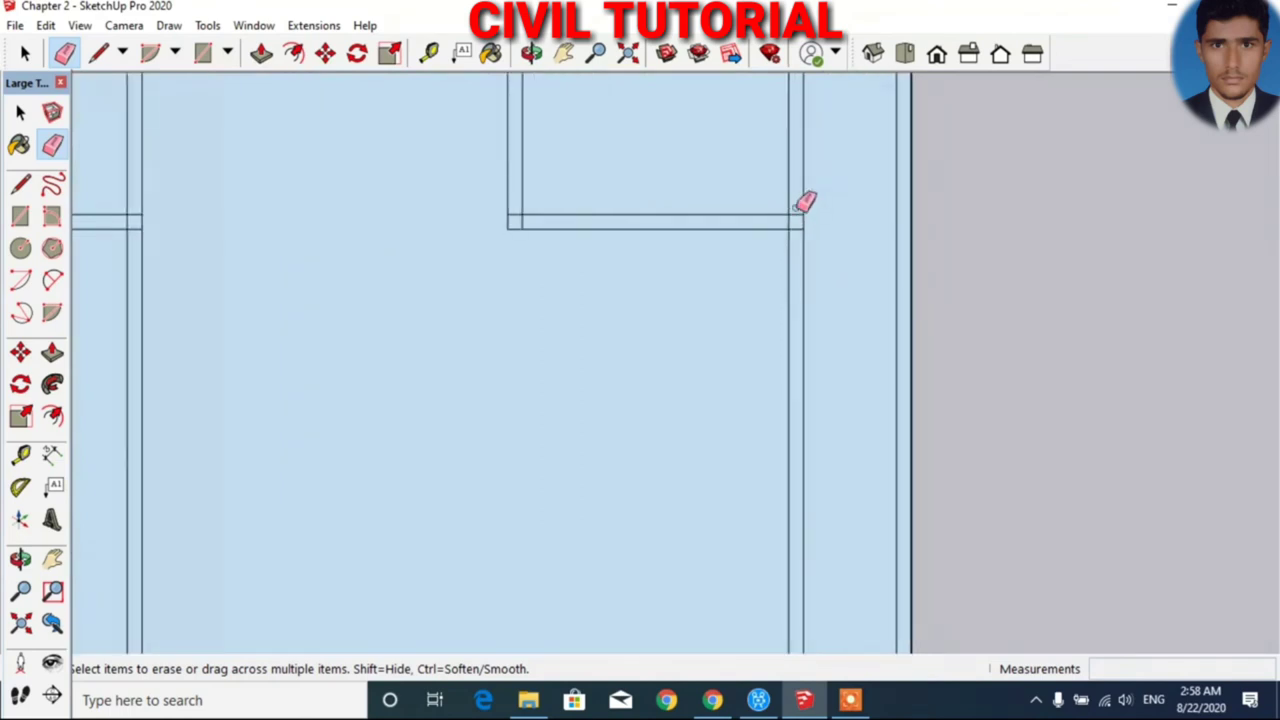
pyautogui.click(792, 222)
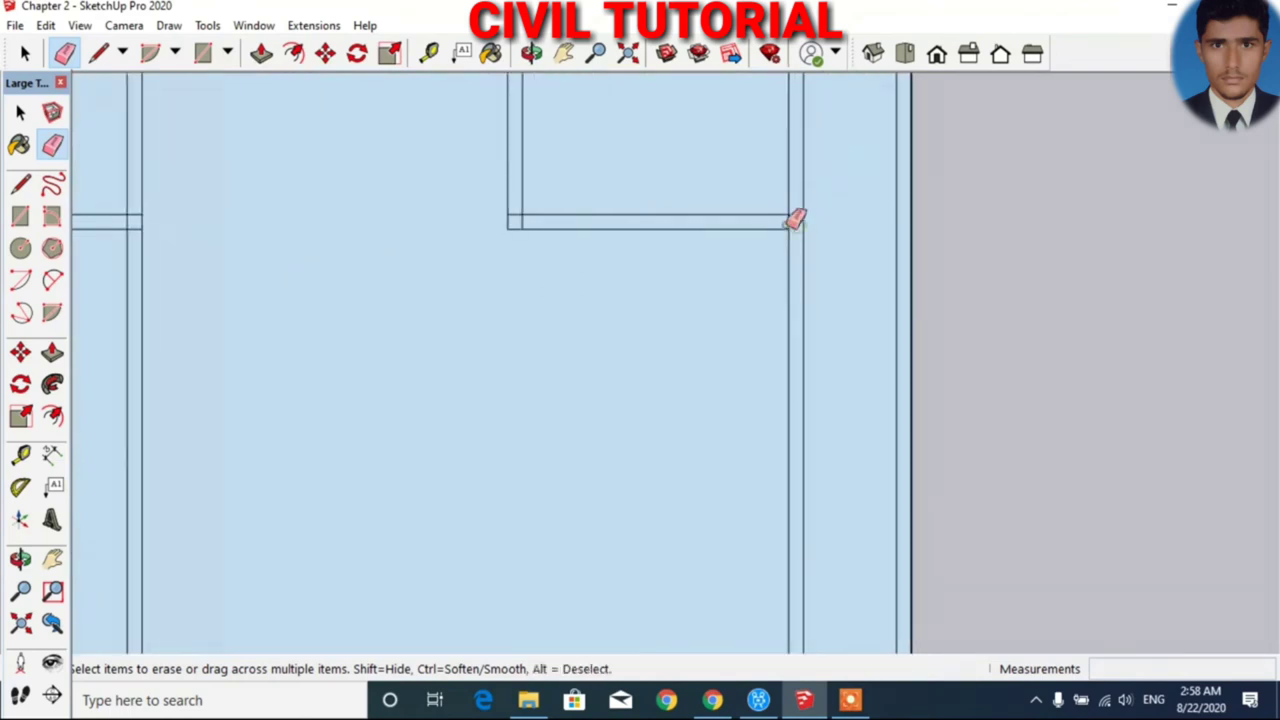
pyautogui.click(516, 216)
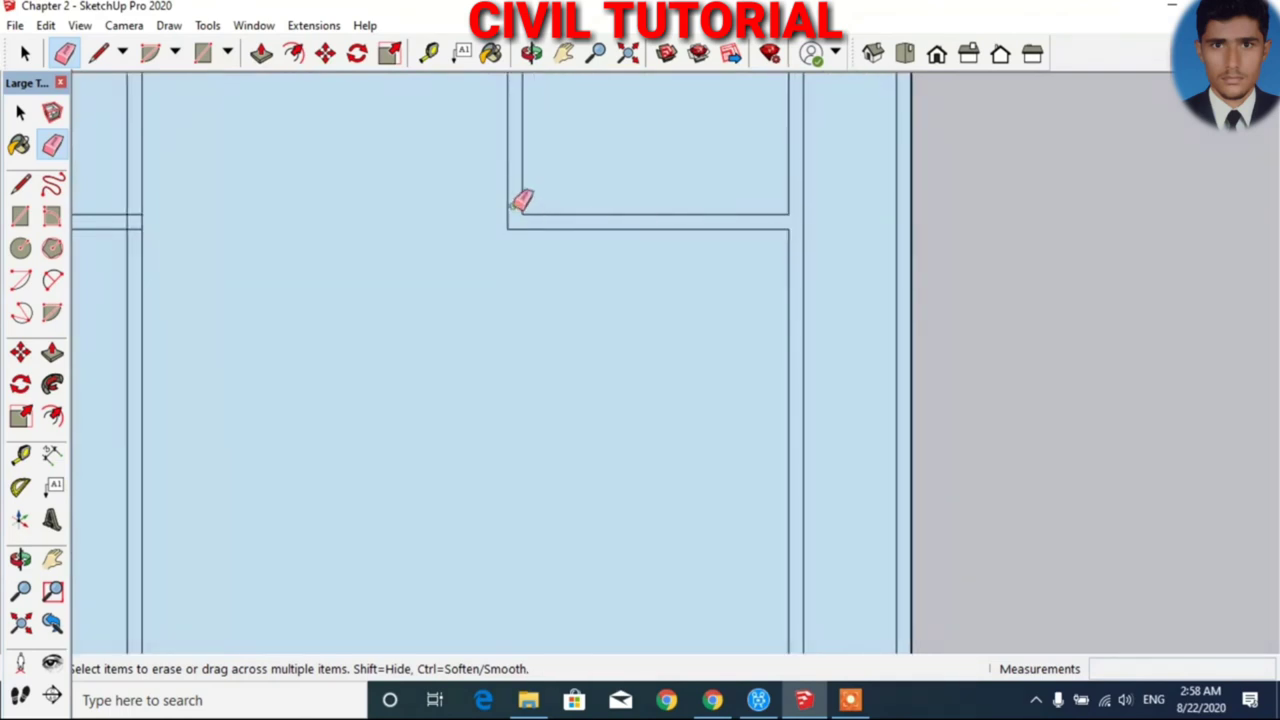
pyautogui.click(140, 222)
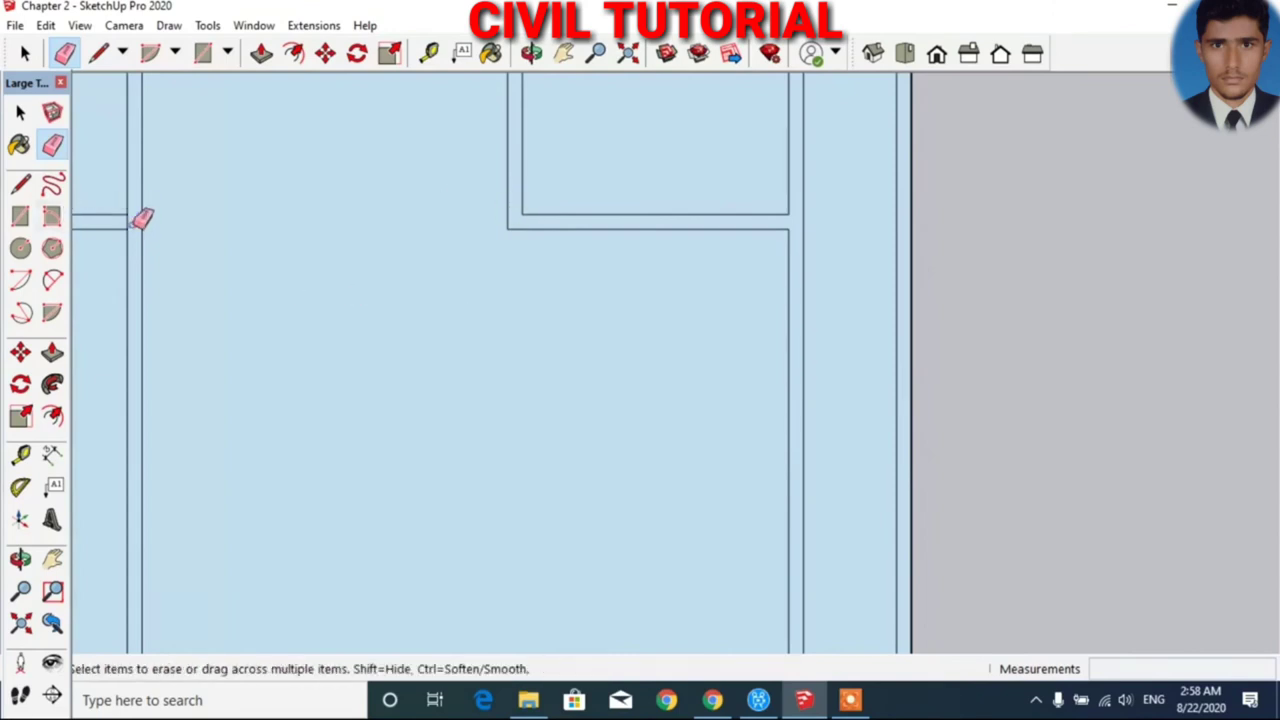
# - Erase the leftover corner edge at the lower right and check the finished wall layout
pyautogui.scroll(-1, 710, 325)
pyautogui.scroll(-1, 620, 271)
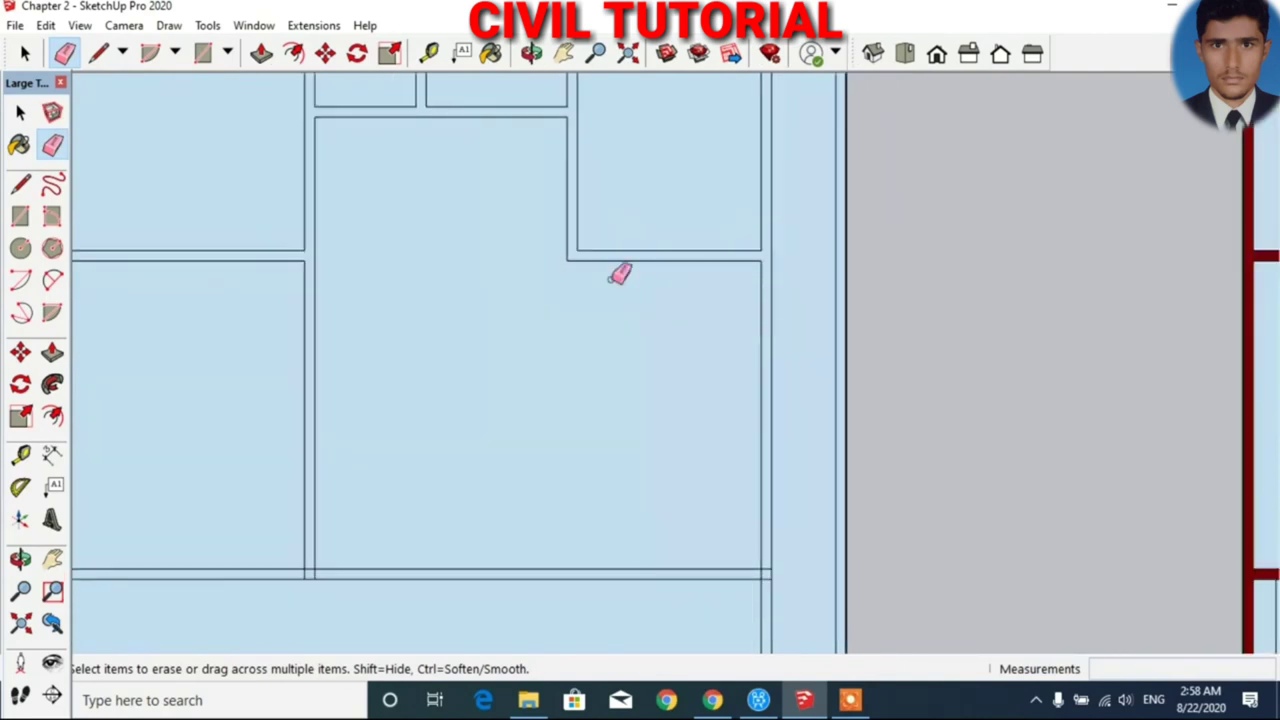
pyautogui.scroll(-1, 546, 526)
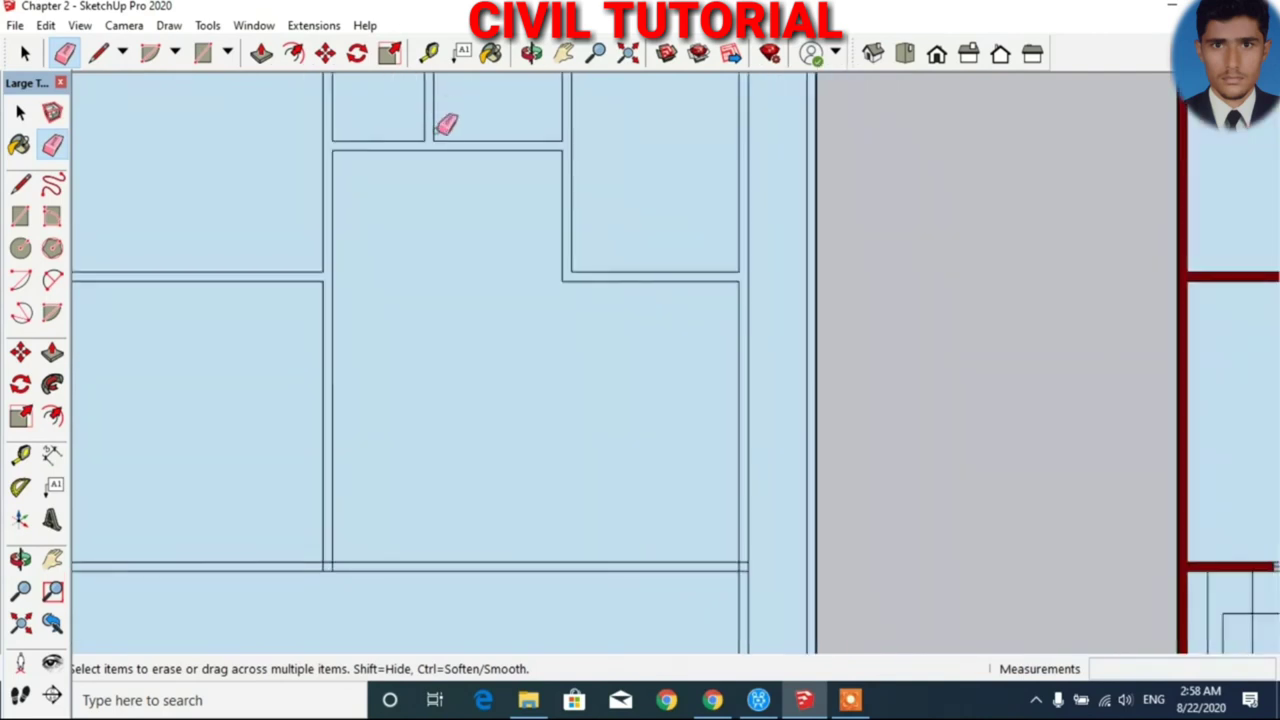
pyautogui.scroll(1, 825, 603)
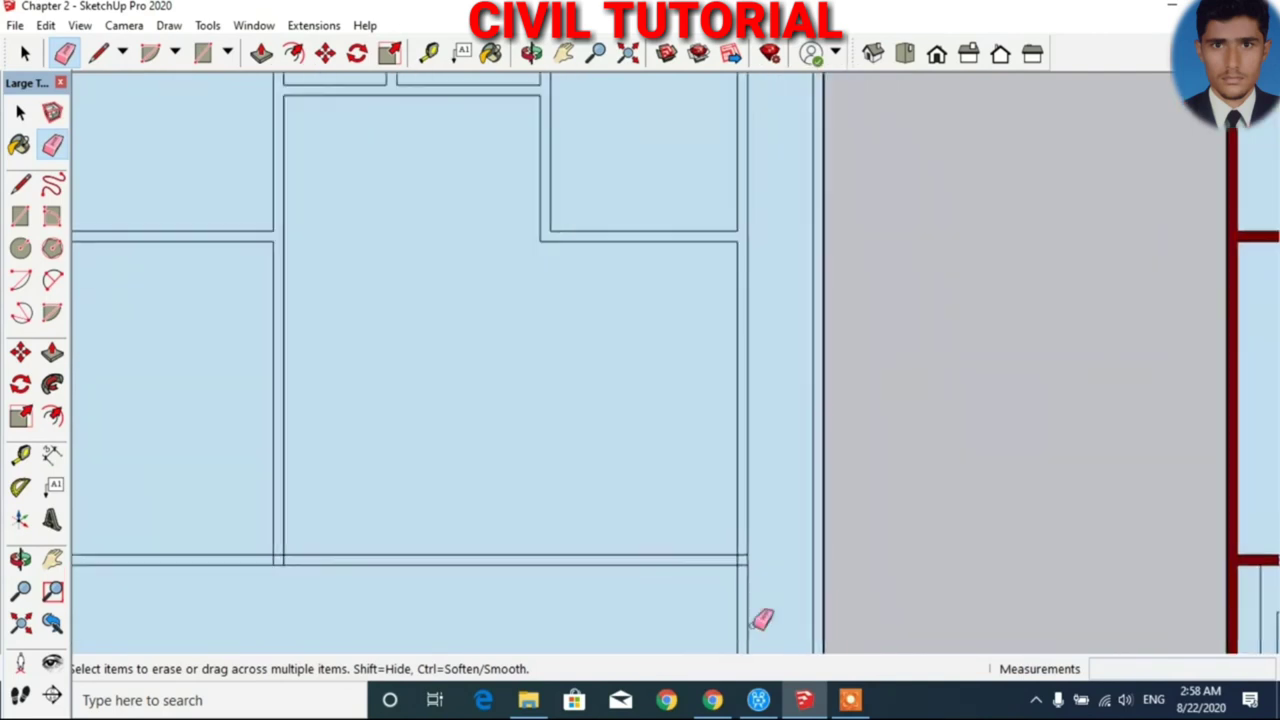
pyautogui.scroll(1, 825, 603)
pyautogui.scroll(1, 740, 600)
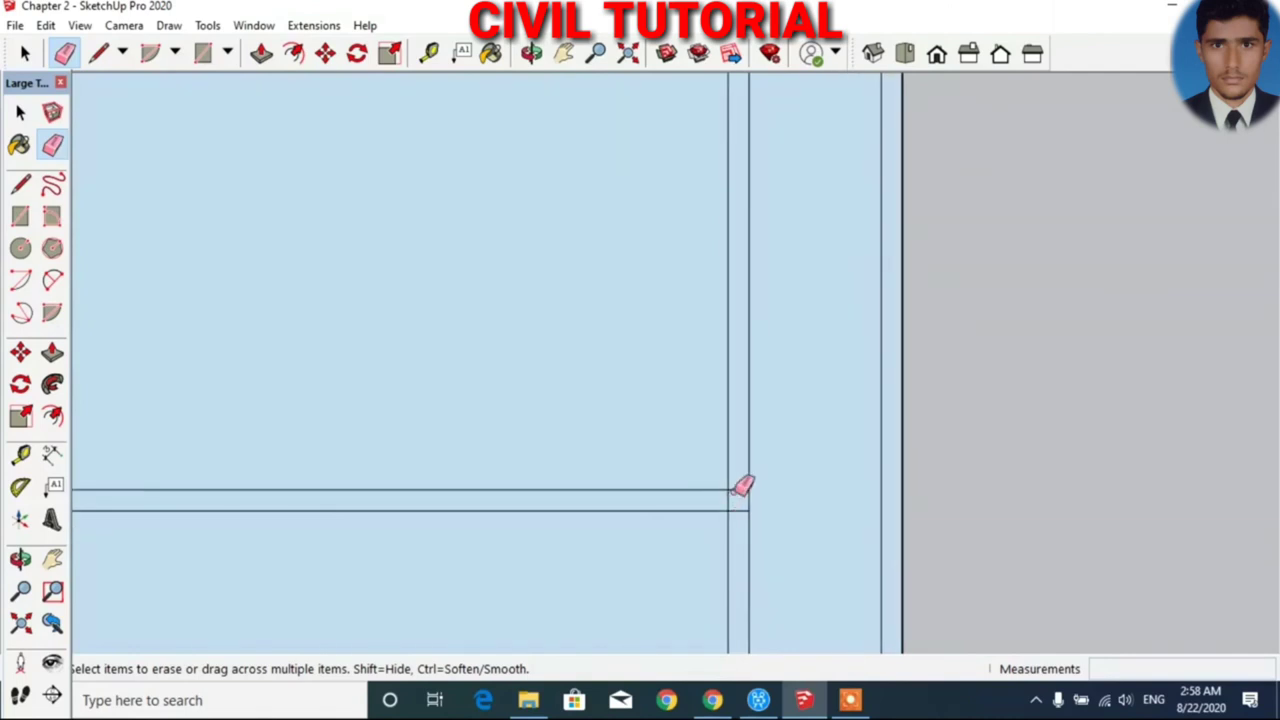
pyautogui.moveTo(740, 489)
pyautogui.mouseDown()
pyautogui.moveTo(742, 516)
pyautogui.moveTo(733, 494)
pyautogui.mouseUp()
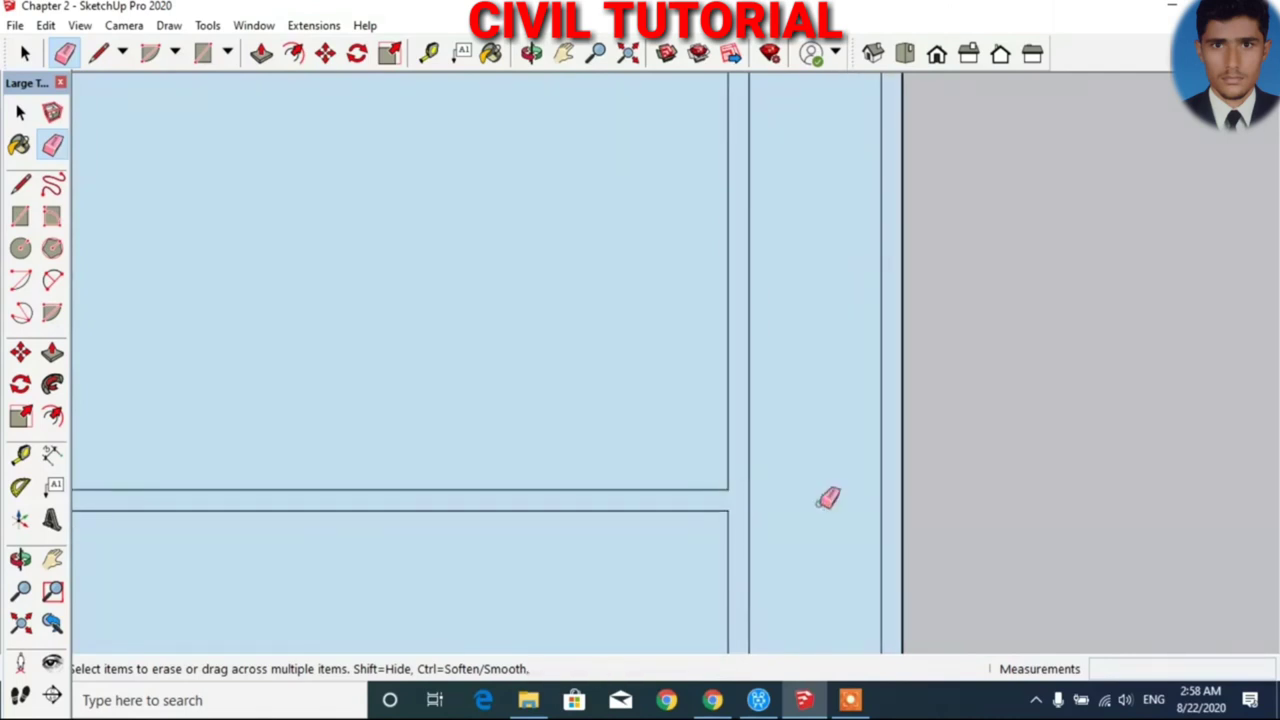
pyautogui.scroll(-1, 1118, 440)
pyautogui.scroll(-1, 1112, 447)
pyautogui.scroll(-1, 1112, 447)
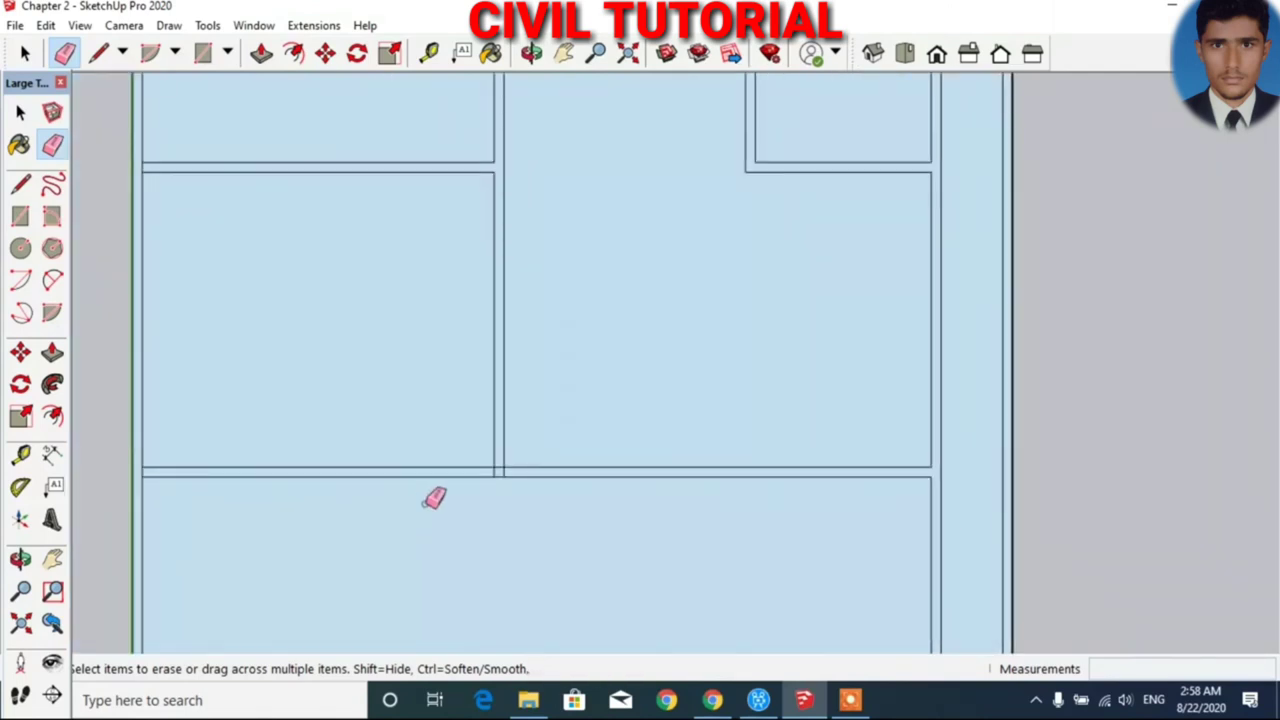
pyautogui.scroll(2, 434, 496)
pyautogui.scroll(1, 508, 457)
pyautogui.scroll(1, 508, 457)
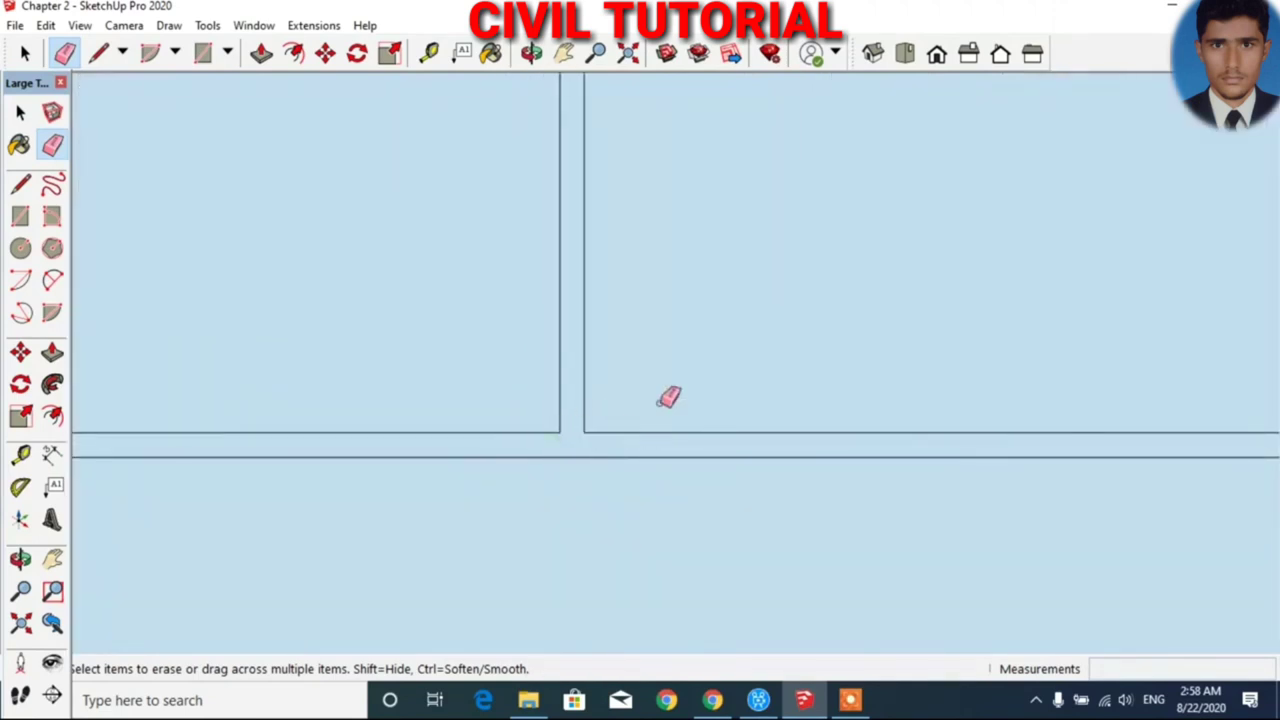
pyautogui.scroll(-1, 762, 390)
pyautogui.scroll(-1, 788, 393)
pyautogui.scroll(-1, 852, 432)
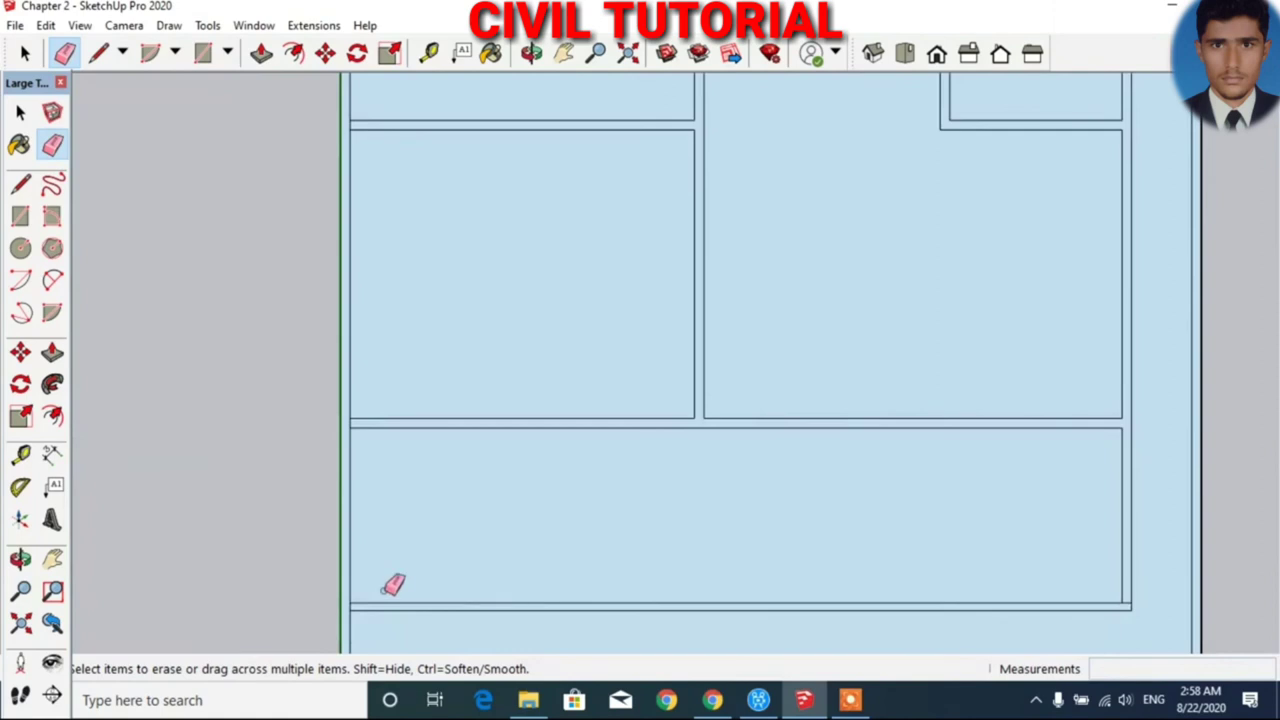
pyautogui.scroll(1, 368, 114)
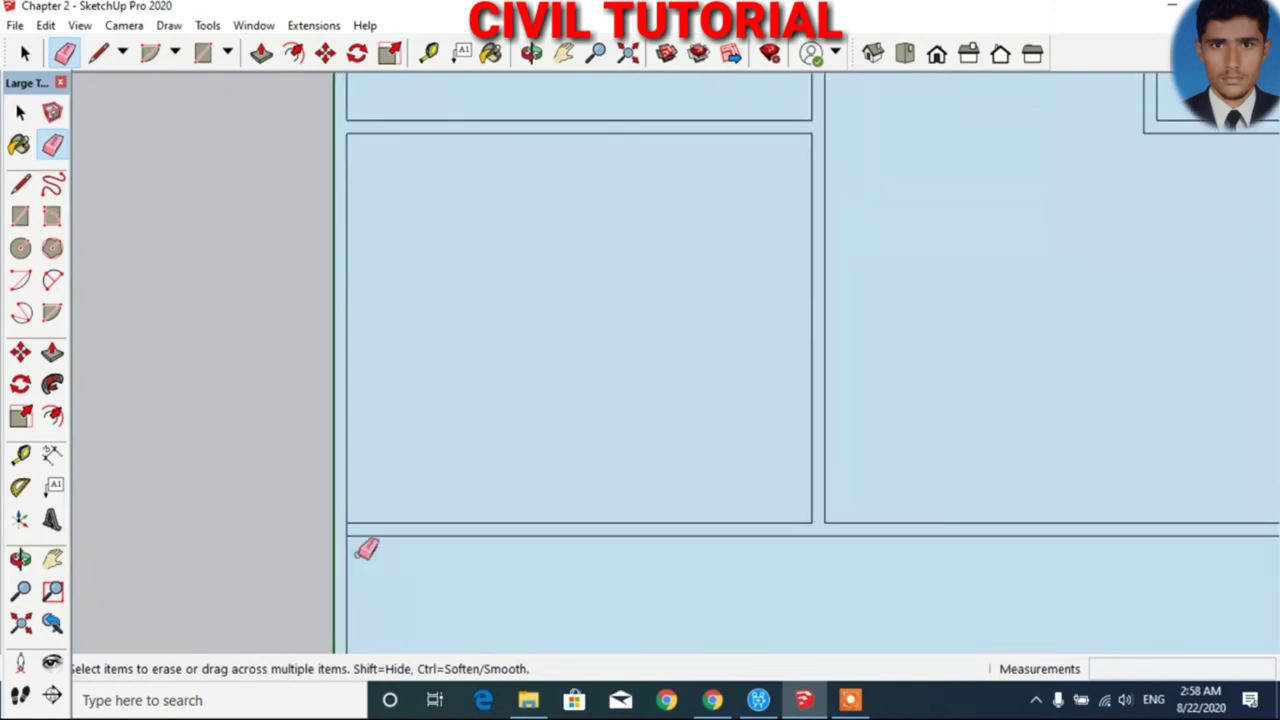
pyautogui.scroll(-1, 266, 330)
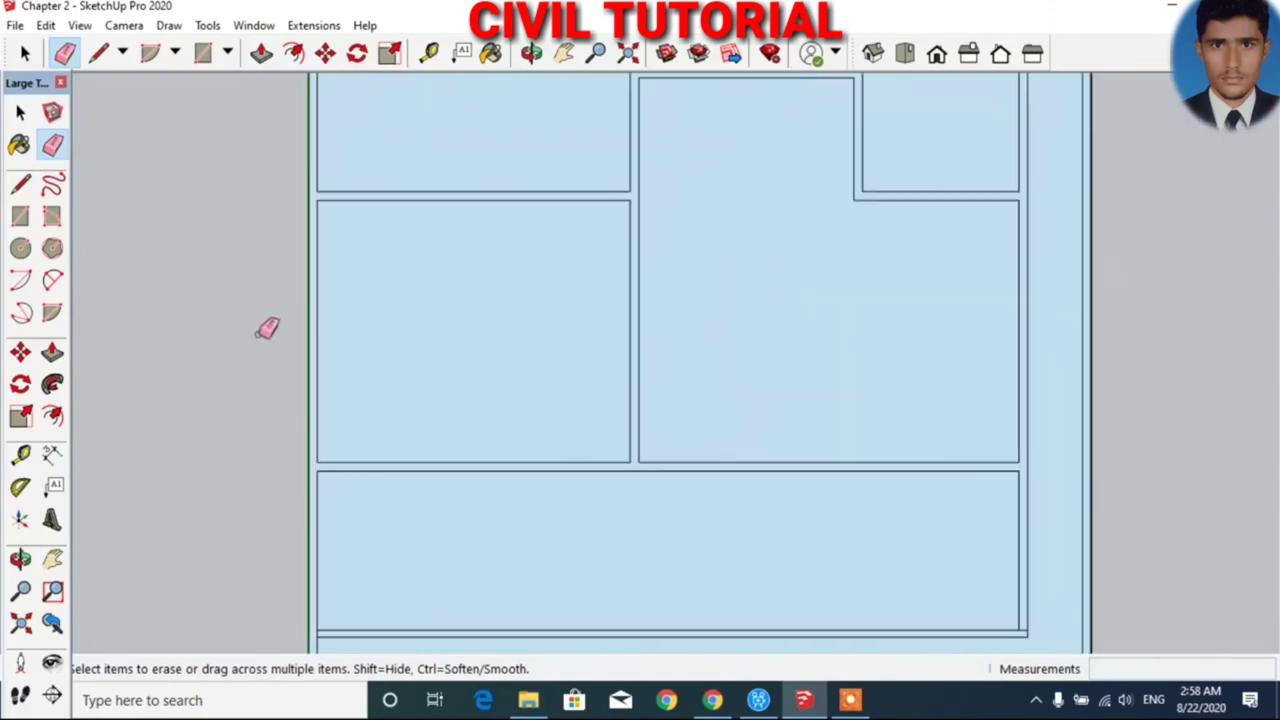
pyautogui.scroll(-1, 505, 410)
pyautogui.scroll(2, 351, 643)
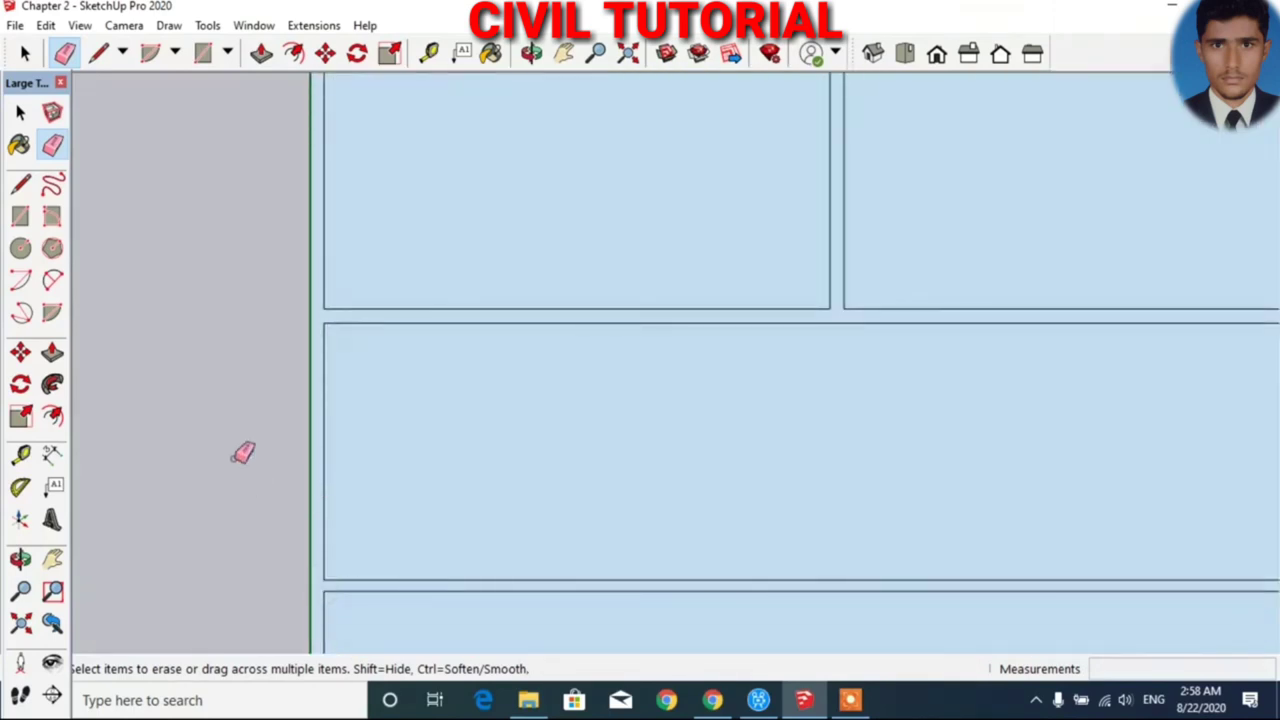
pyautogui.scroll(-1, 240, 446)
pyautogui.scroll(1, 240, 440)
pyautogui.scroll(-1, 212, 438)
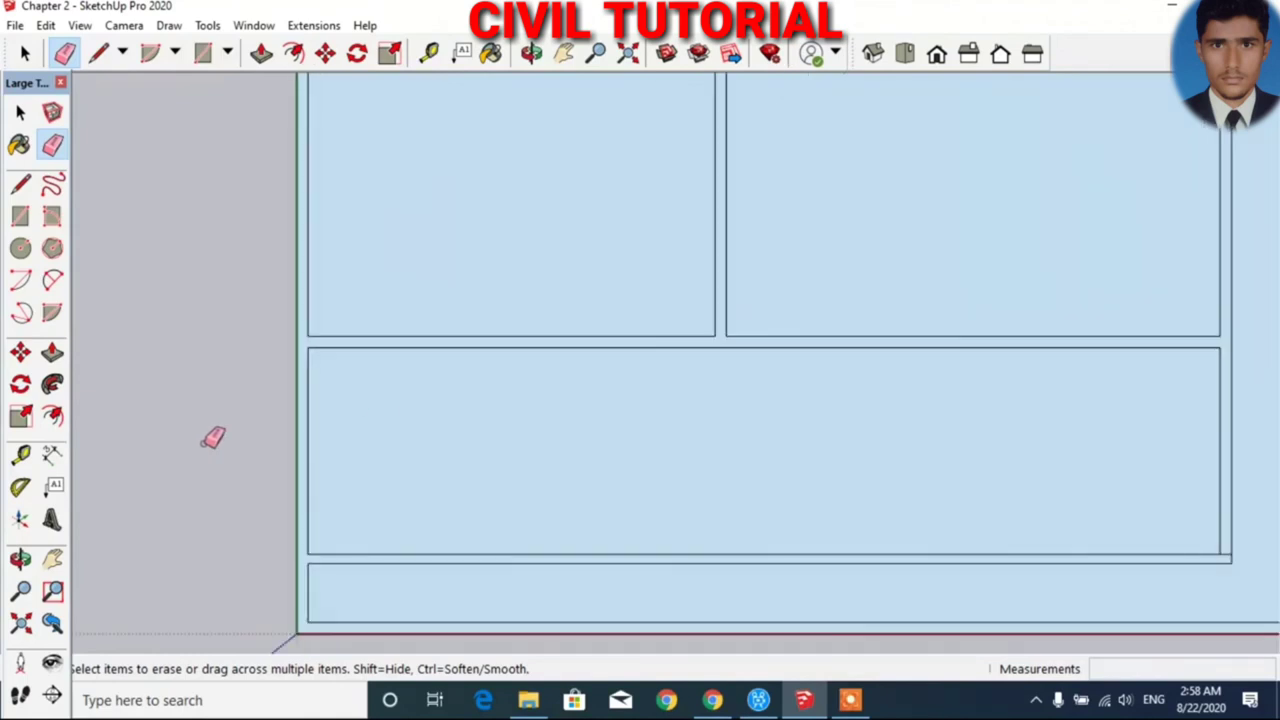
pyautogui.scroll(-1, 537, 406)
pyautogui.scroll(-1, 490, 415)
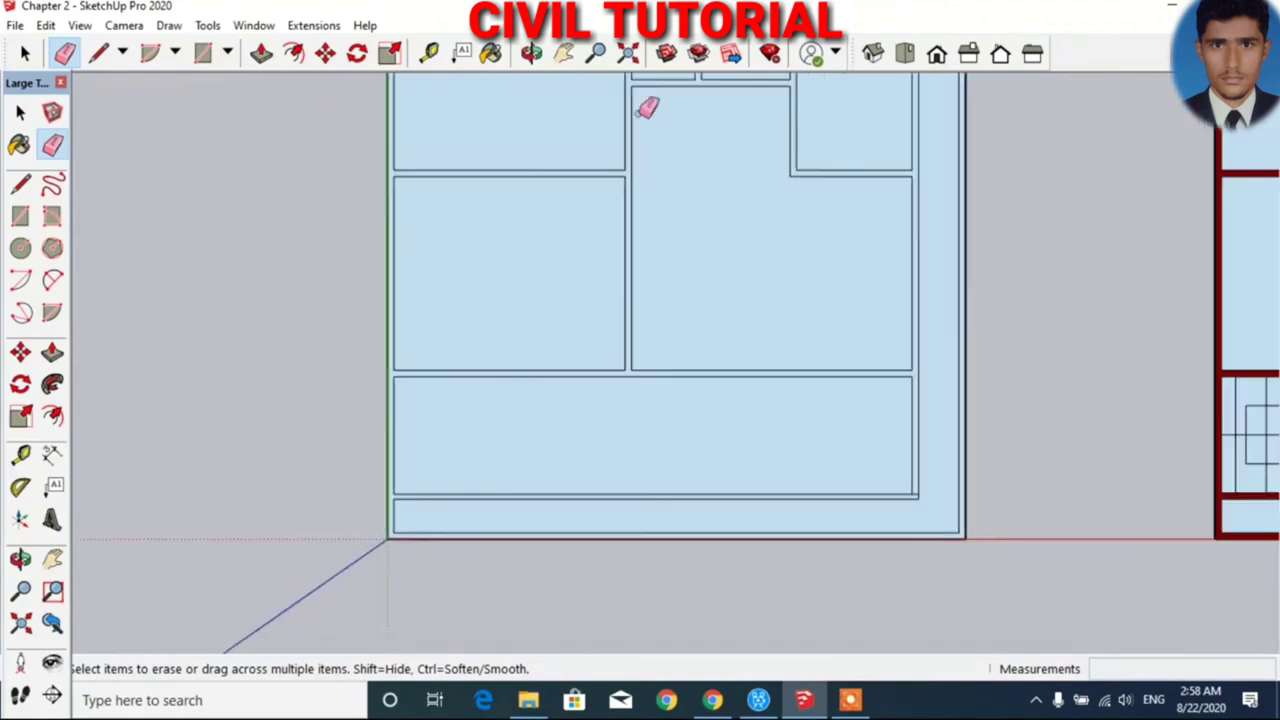
pyautogui.click(625, 55)
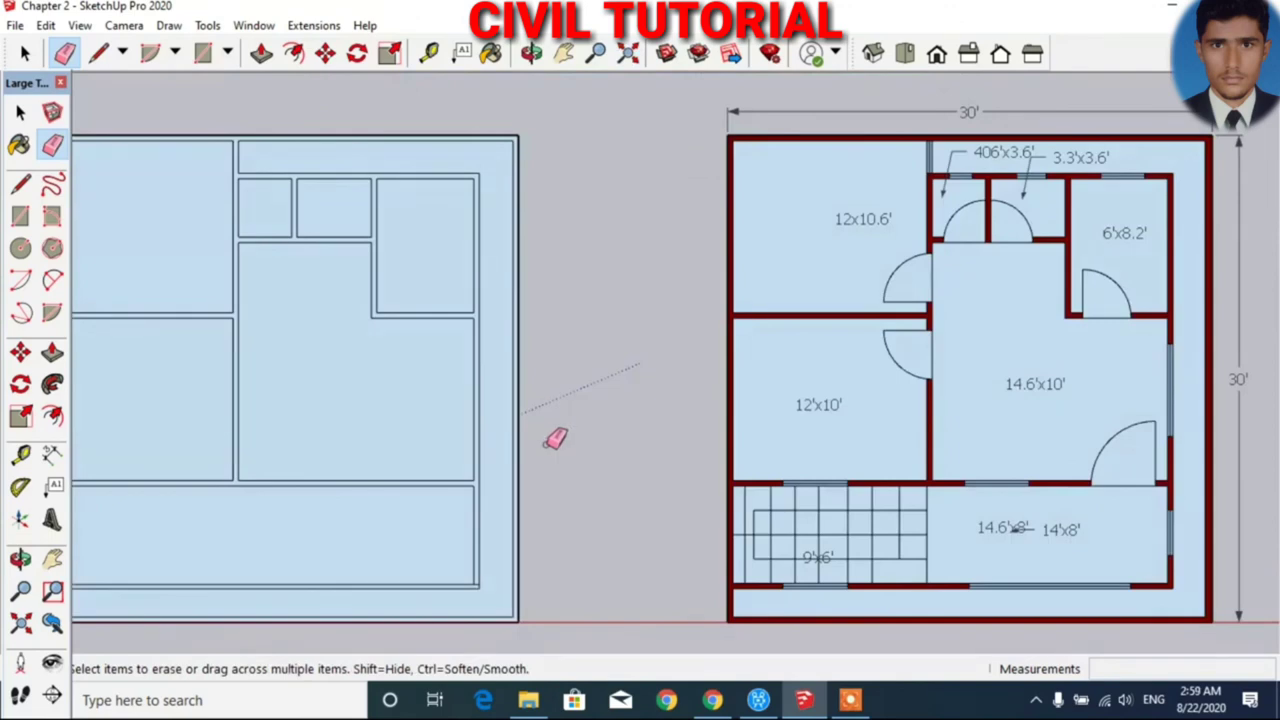
pyautogui.scroll(-1, 1217, 348)
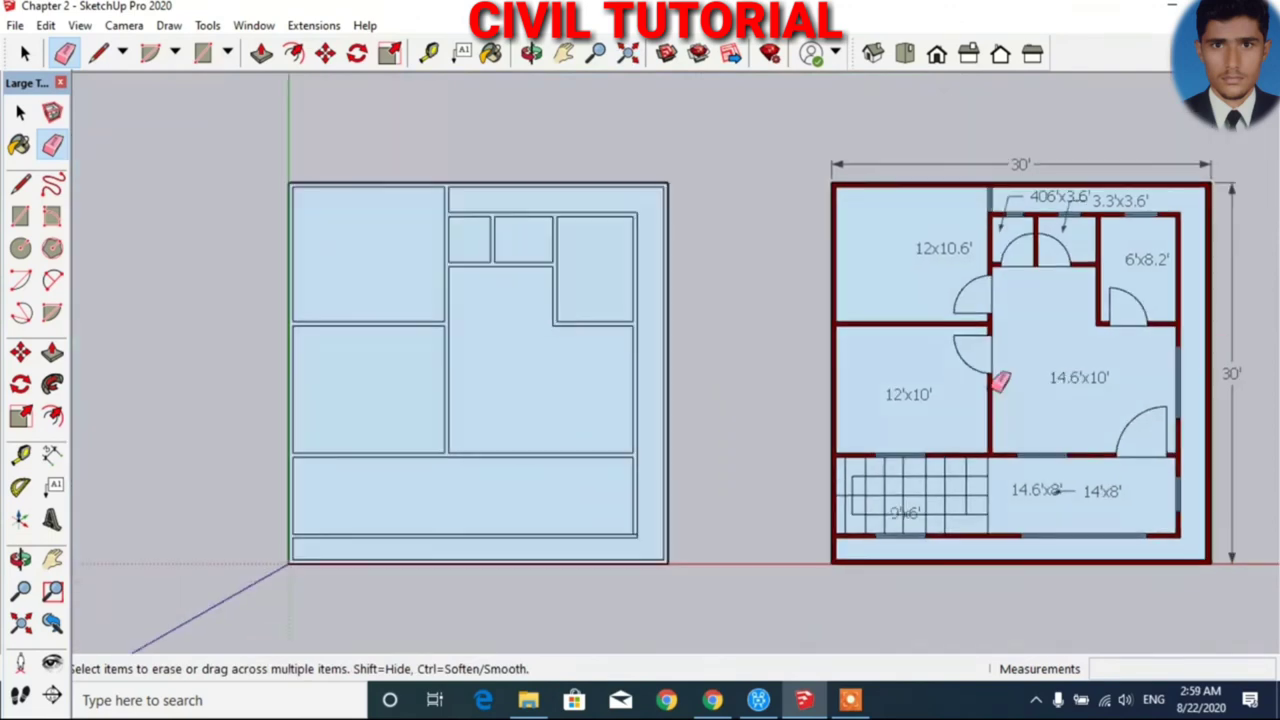
pyautogui.scroll(1, 460, 549)
pyautogui.scroll(1, 464, 548)
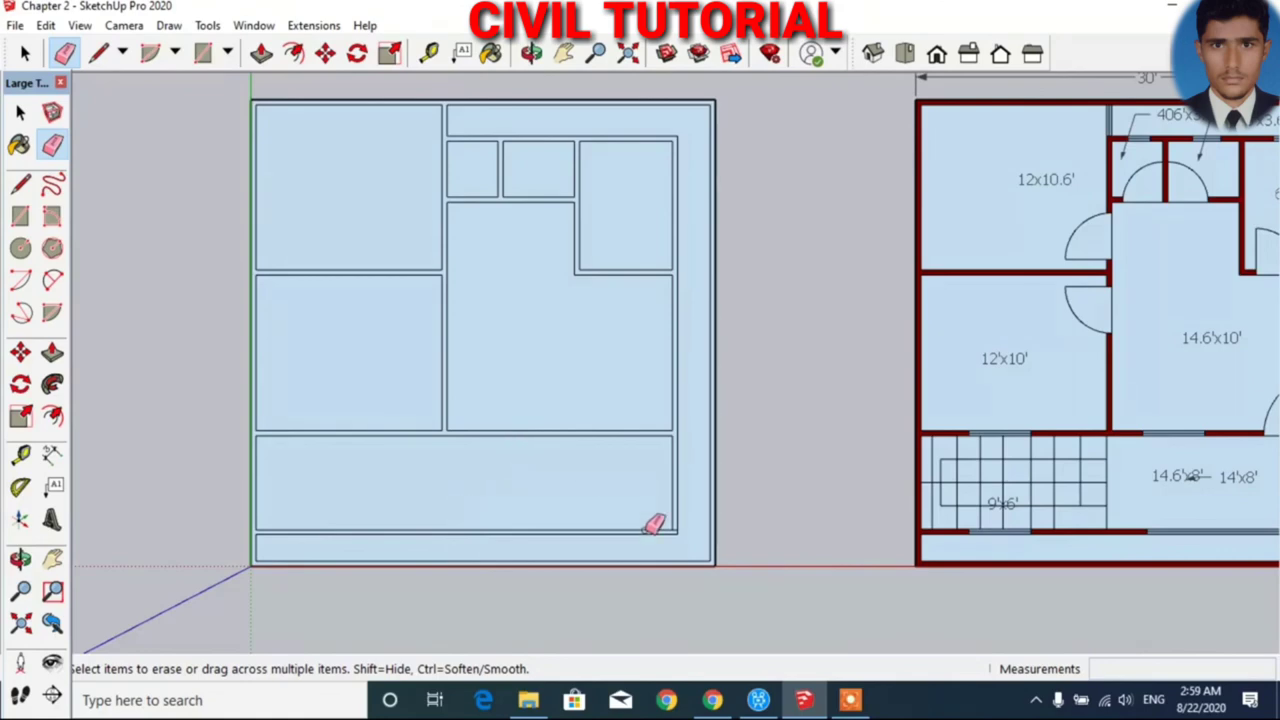
pyautogui.scroll(1, 662, 532)
pyautogui.scroll(1, 683, 537)
pyautogui.scroll(1, 695, 531)
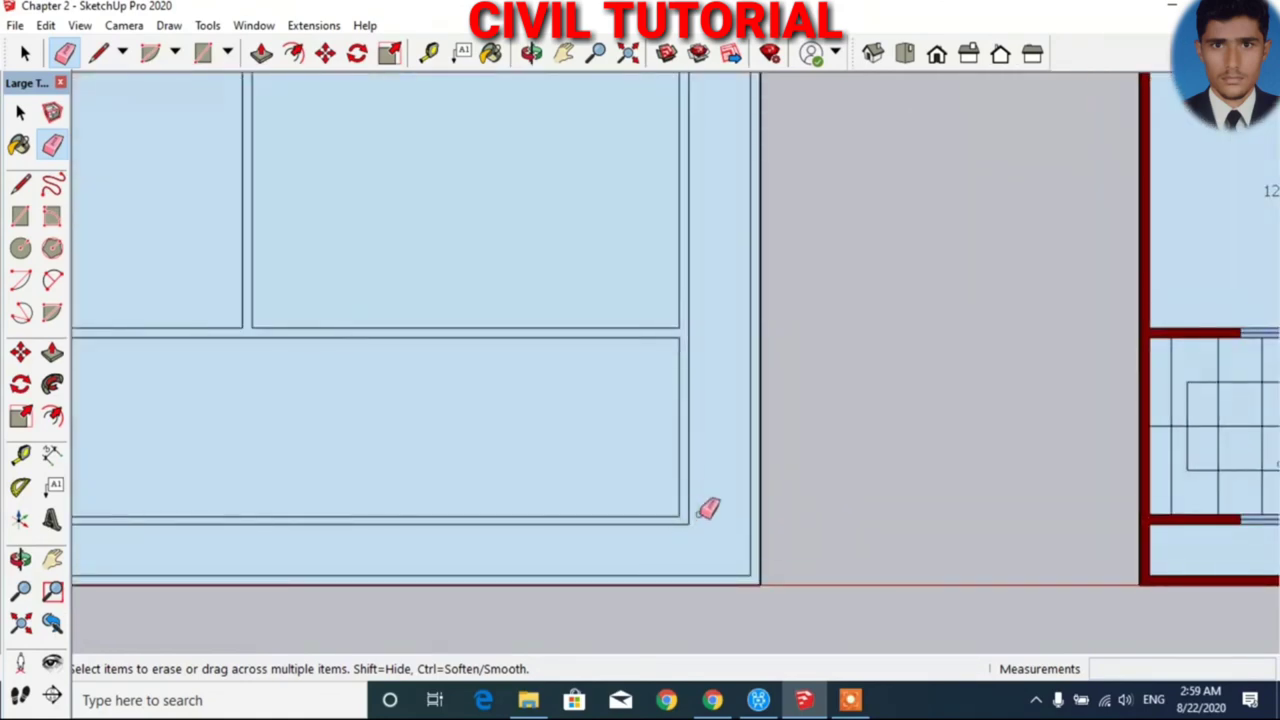
pyautogui.scroll(-1, 709, 509)
pyautogui.scroll(-1, 731, 517)
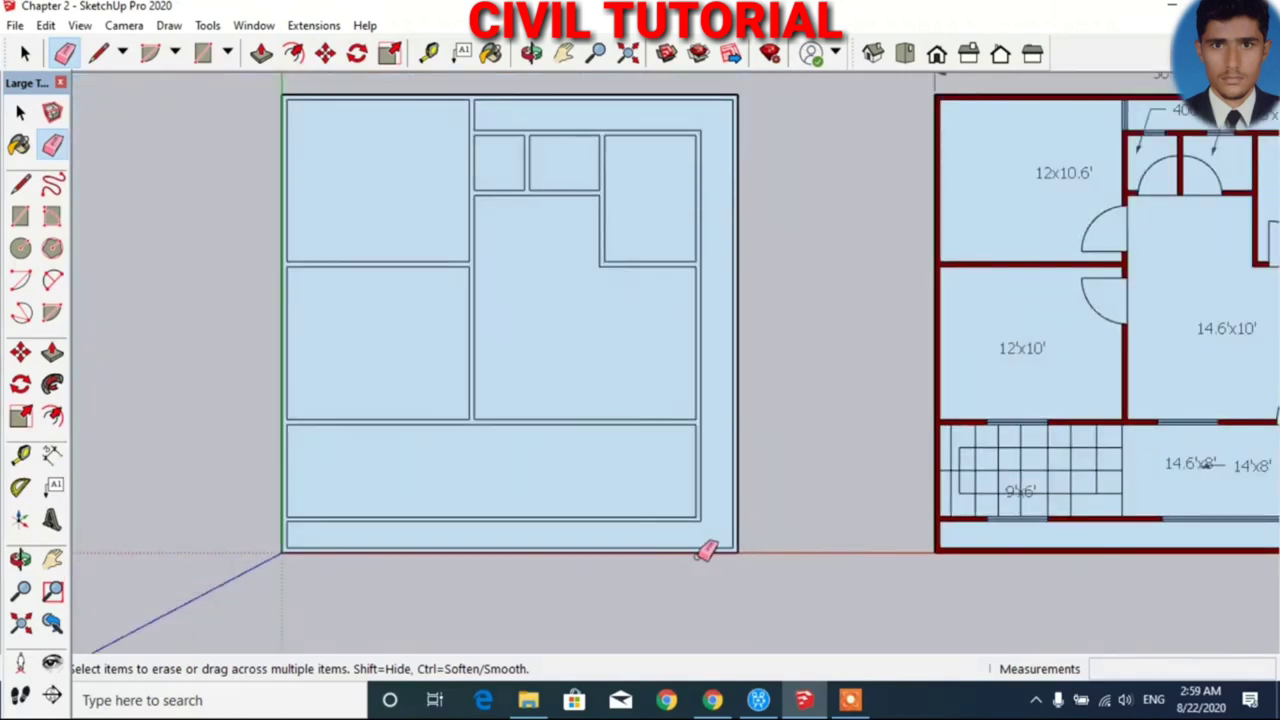
pyautogui.scroll(1, 480, 495)
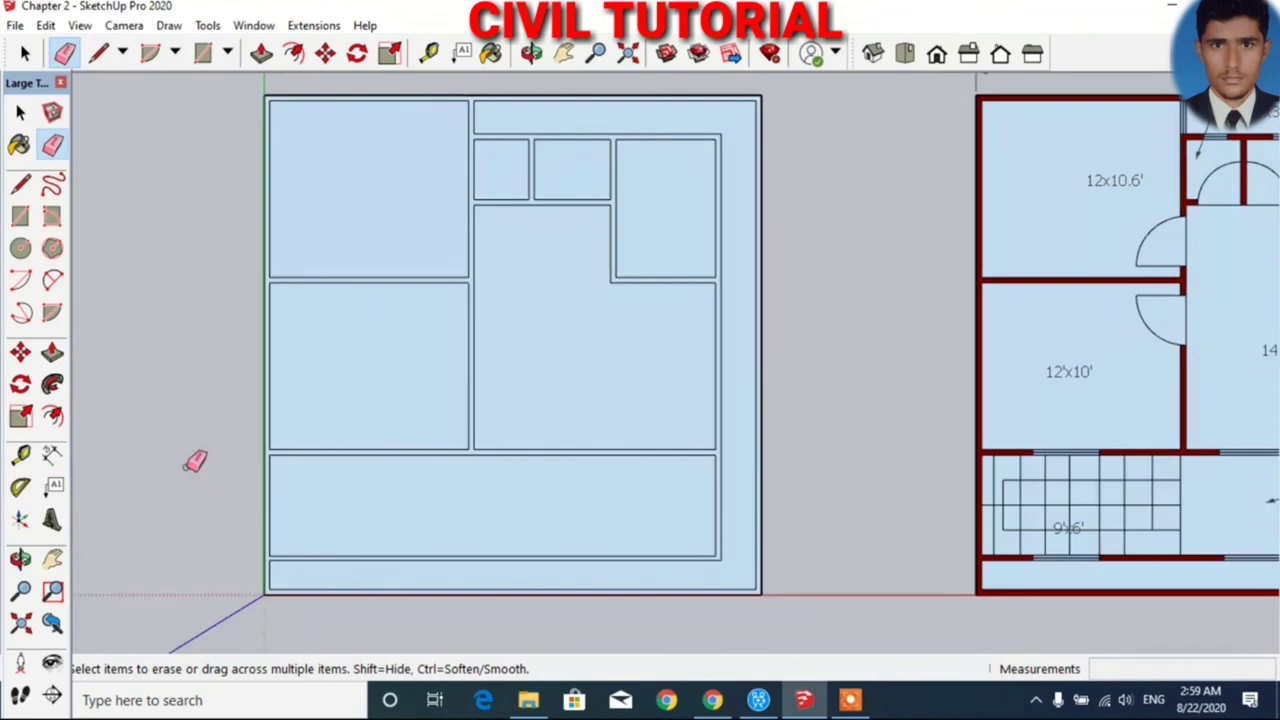